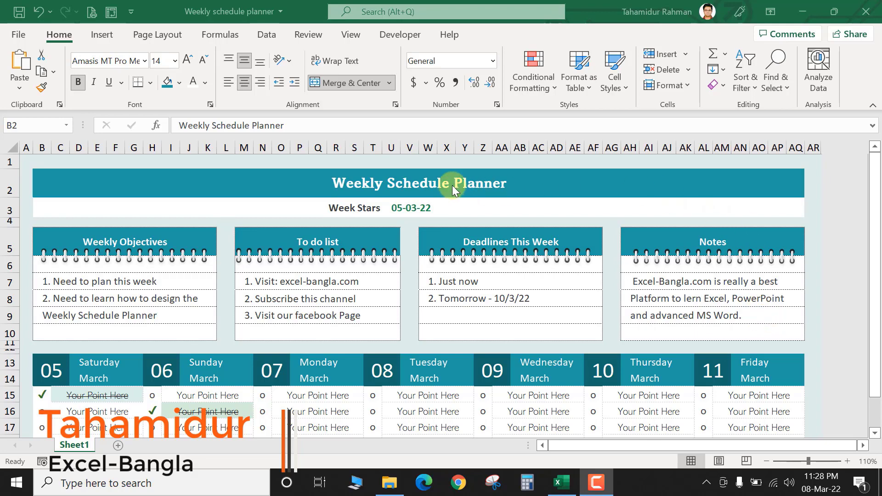
Look over the planner's title, Weekly Objectives and the Week Stars date in U3.
left_click(359, 183)
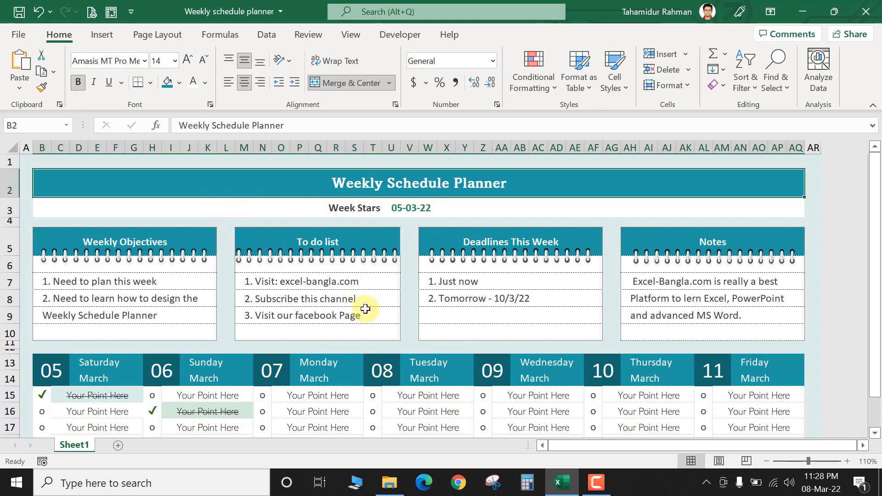
scroll(366, 307, "down", 1)
scroll(366, 307, "down", 1)
scroll(366, 307, "down", 2)
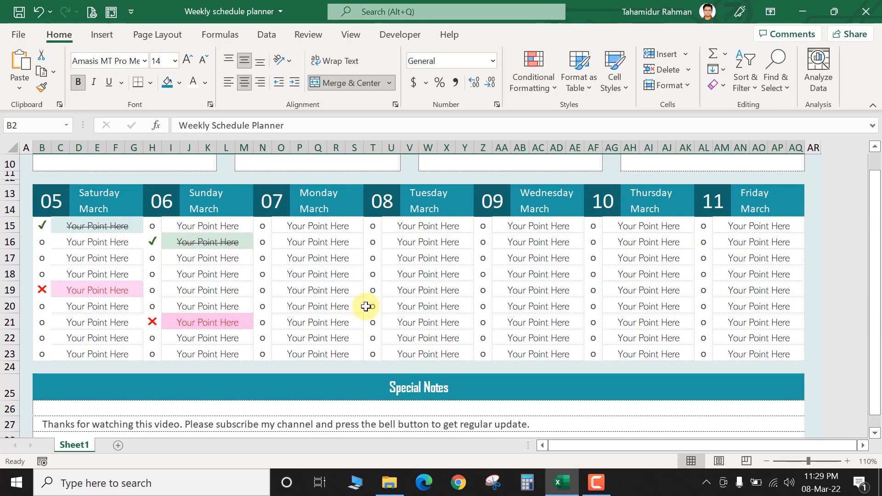
scroll(366, 307, "down", 1)
scroll(366, 307, "down", 1)
scroll(365, 306, "up", 2)
scroll(364, 306, "up", 4)
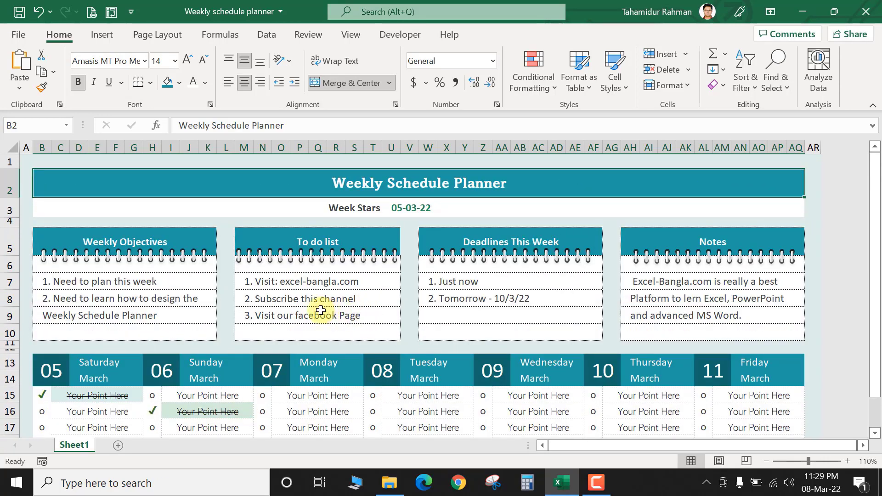
left_click(252, 208)
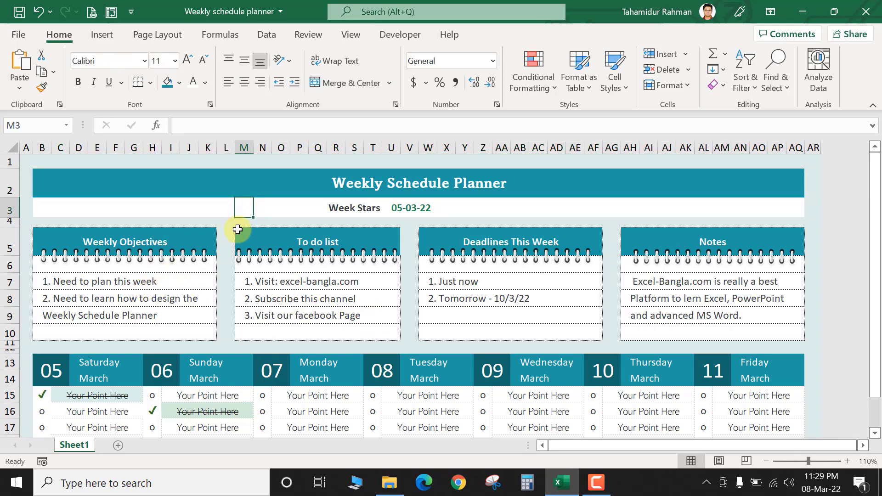
left_click(184, 279)
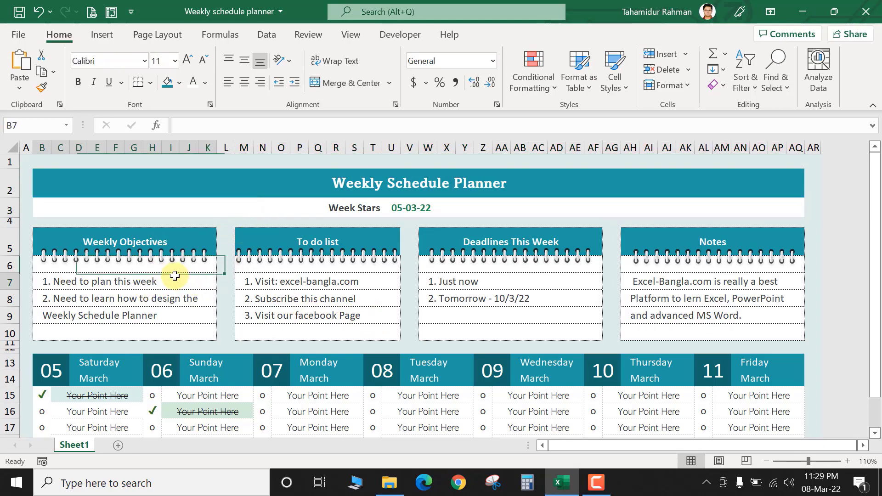
left_click(402, 208)
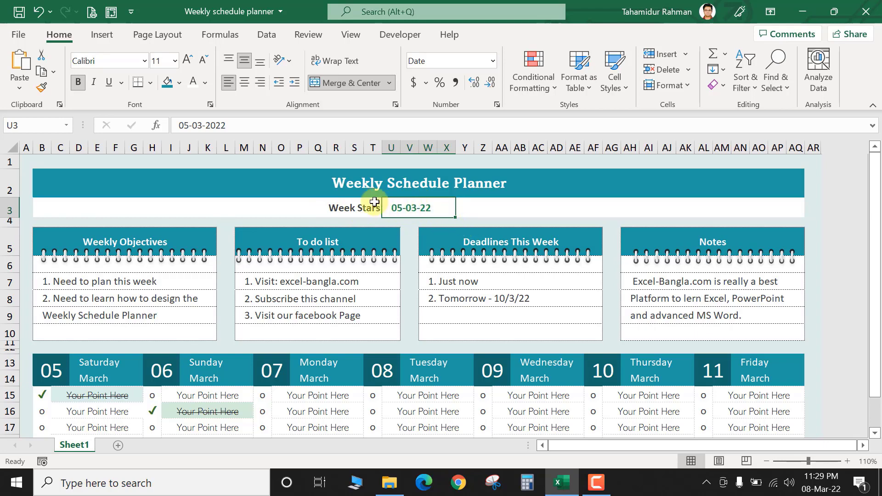
Change the week start date in U3 to 01-03-2022.
double_click(405, 208)
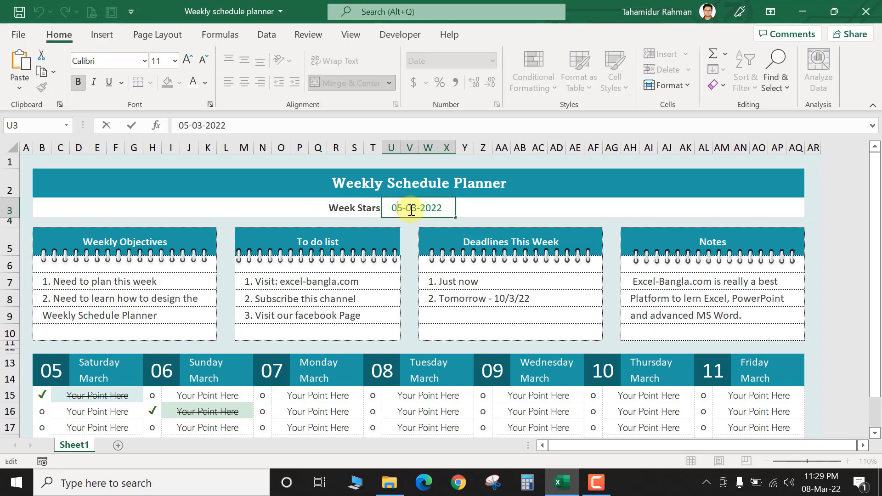
key("BackSpace")
key("Delete")
type("1")
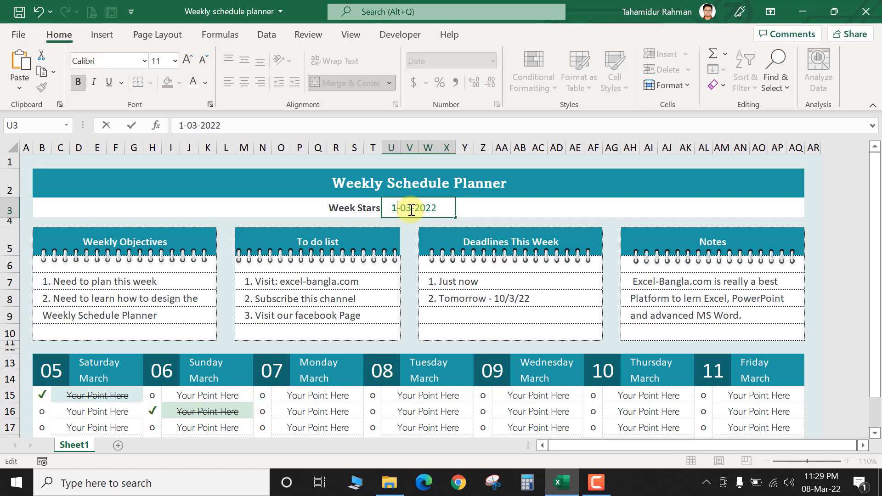
key("Return")
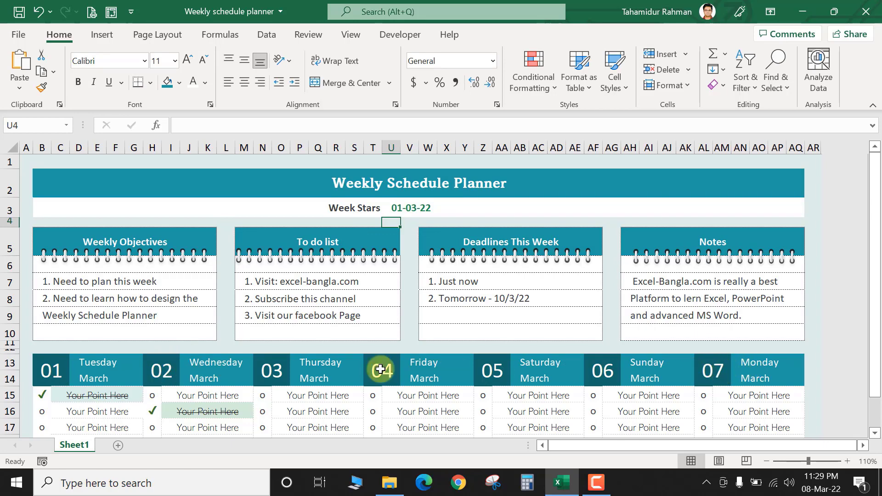
Check the day and month header formulas, then set the start date to 08-03-2022.
left_click(98, 361)
left_click(84, 379)
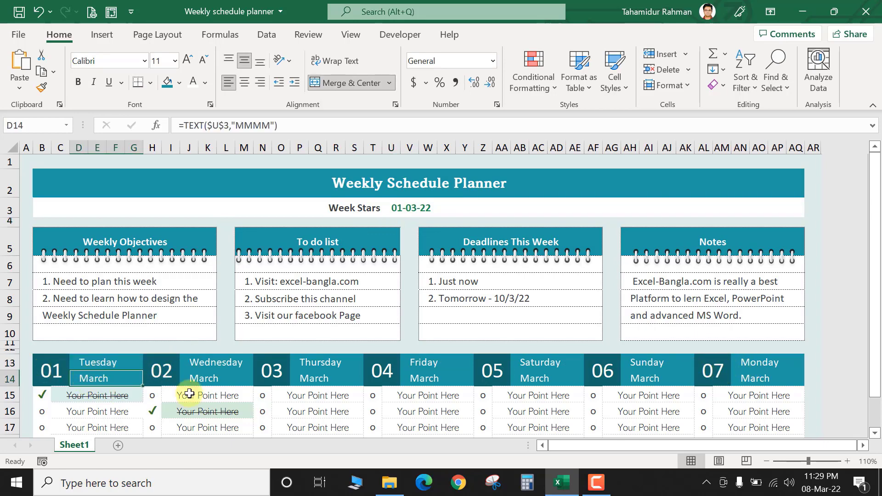
left_click(405, 209)
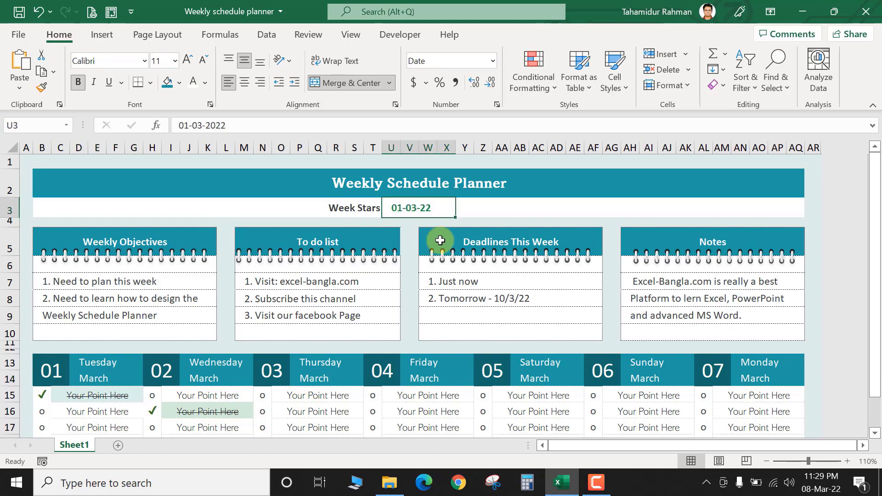
type("08-03-2022")
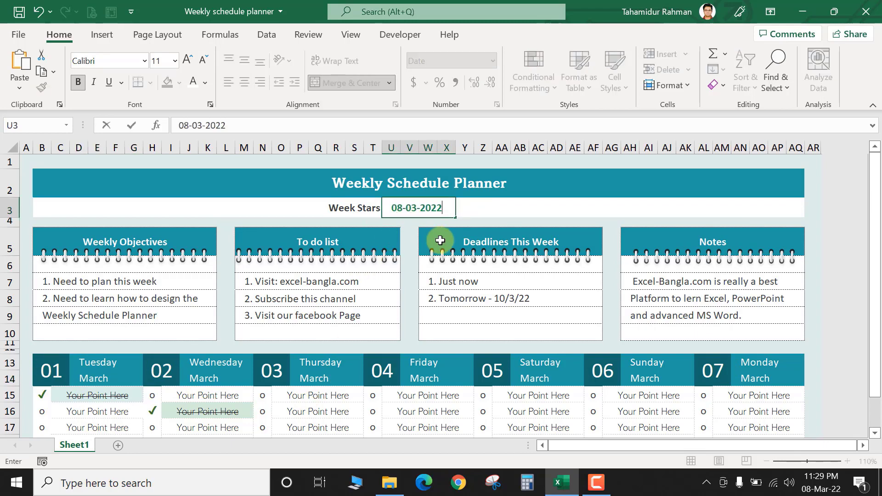
key("Return")
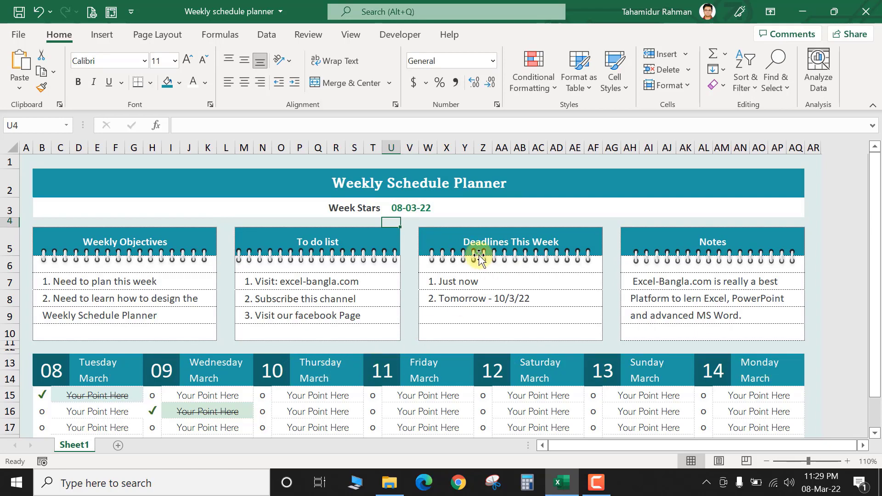
Change the week start date to 05-03-2022.
left_click(394, 207)
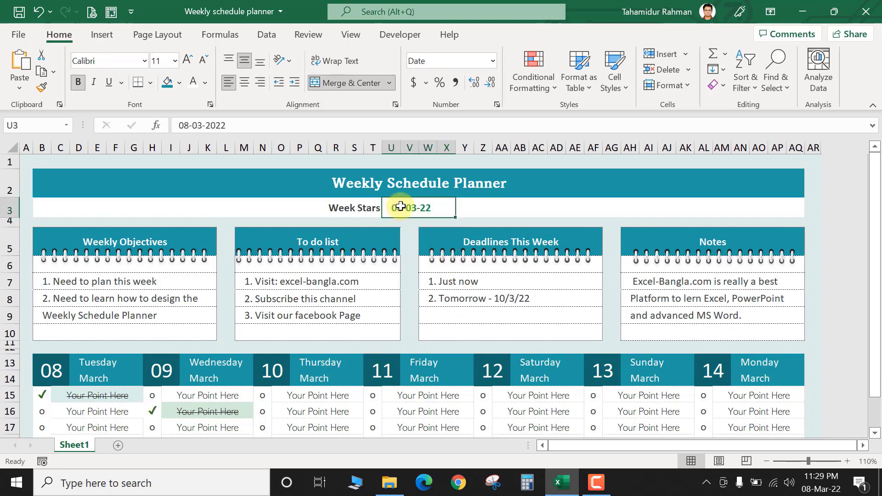
double_click(402, 207)
type("4")
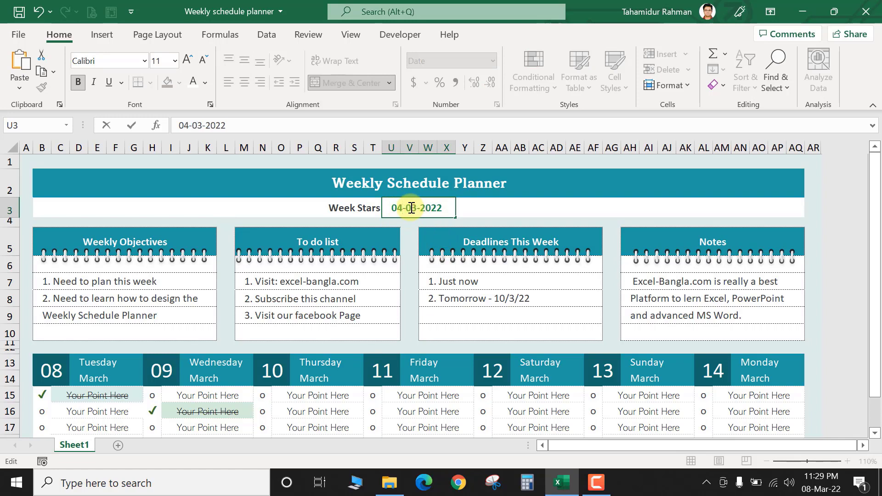
key("BackSpace")
type("5")
key("Return")
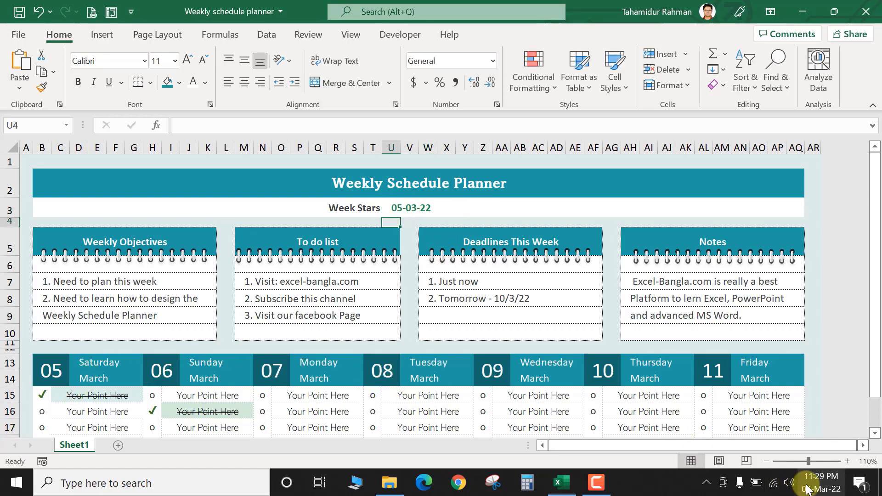
Check the system calendar and set the week start date to 12-03-2022.
left_click(820, 482)
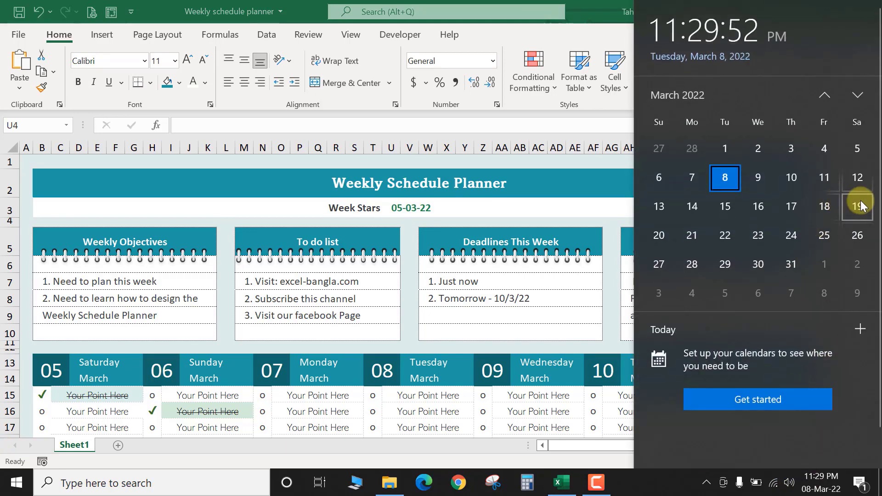
left_click(407, 211)
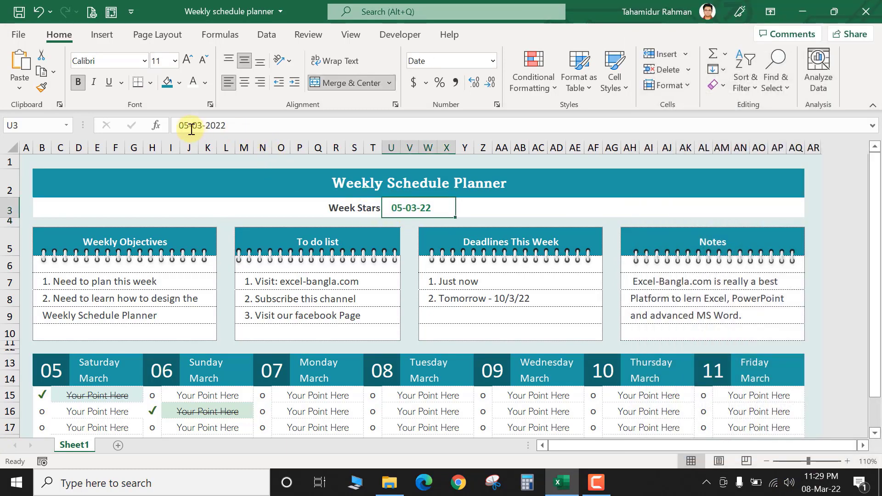
left_click_drag(191, 129, 140, 128)
type("12")
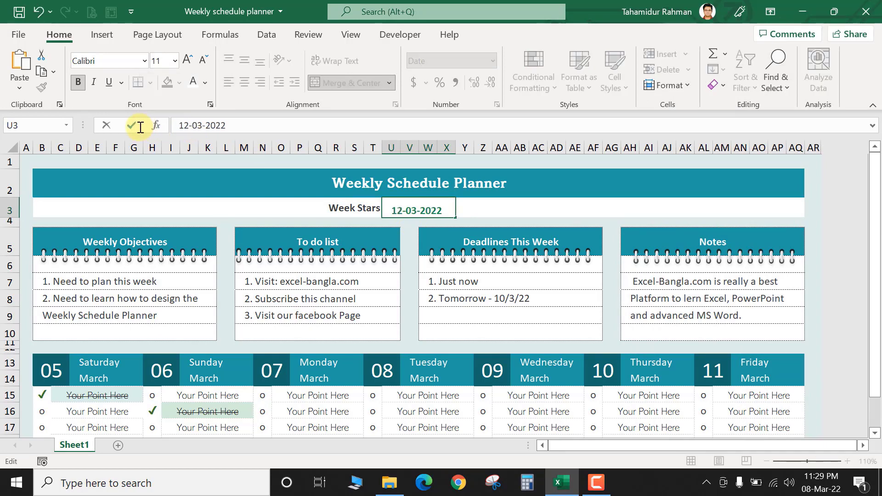
key("Return")
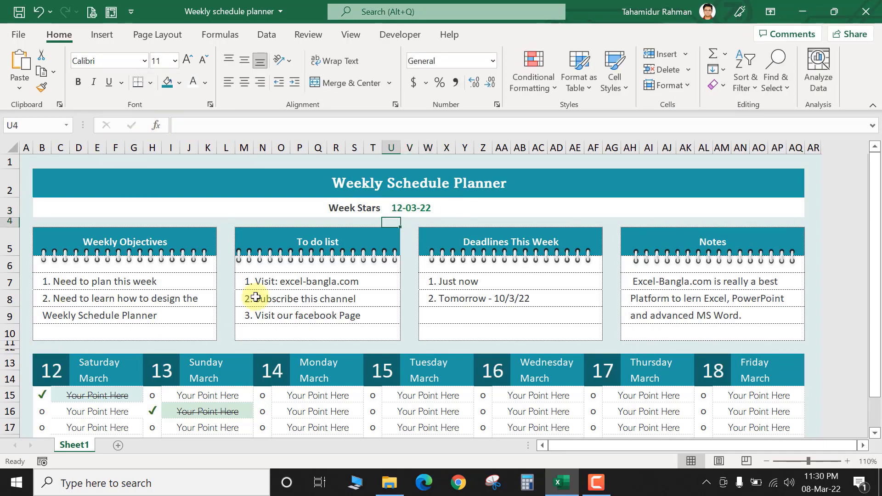
Look over the Weekly Objectives, To do list, Deadlines and Notes areas.
left_click(388, 213)
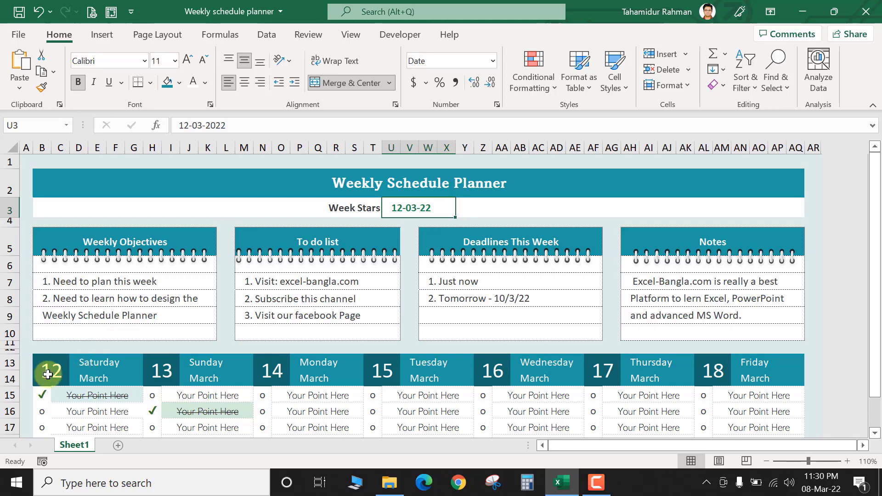
scroll(583, 384, "down", 1)
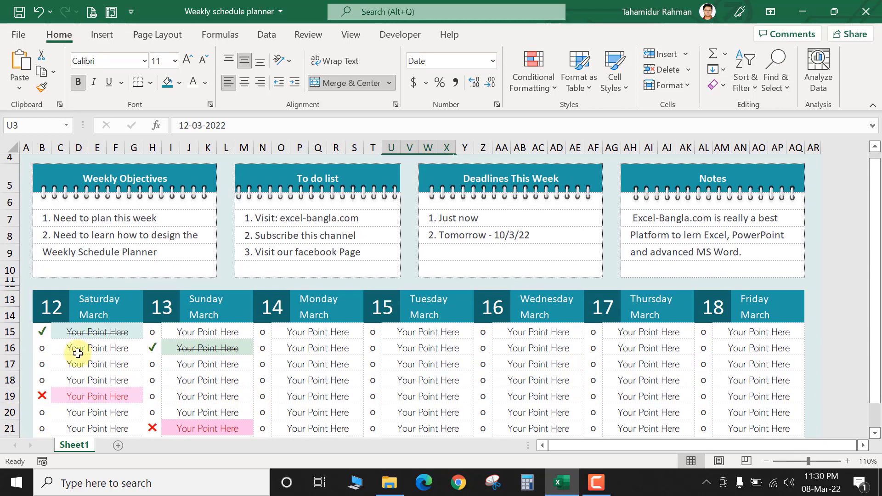
left_click(116, 251)
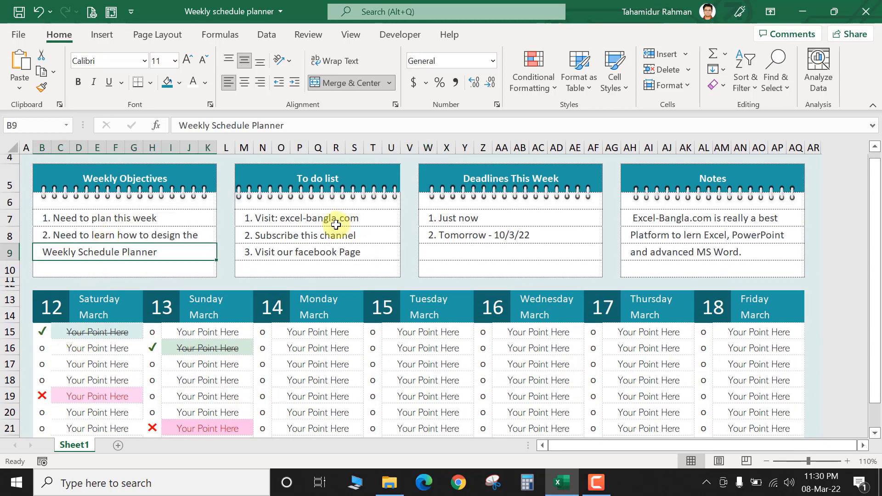
left_click(322, 219)
left_click(452, 220)
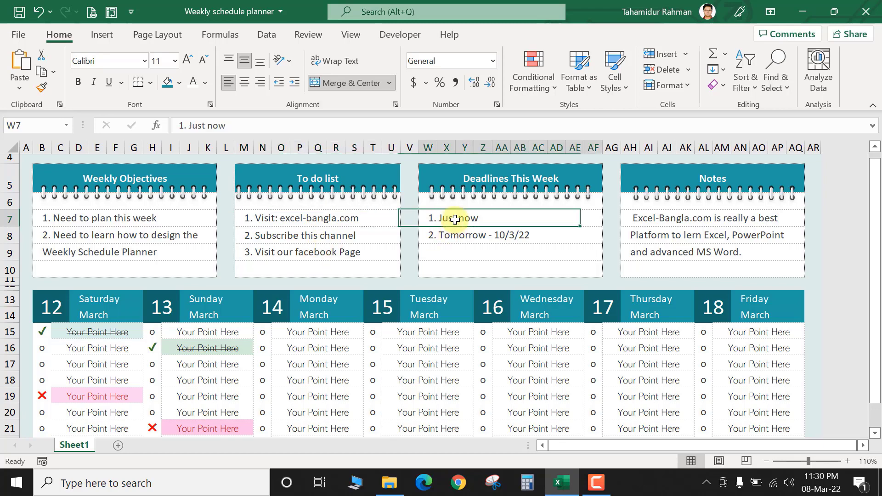
left_click(520, 234)
left_click(741, 217)
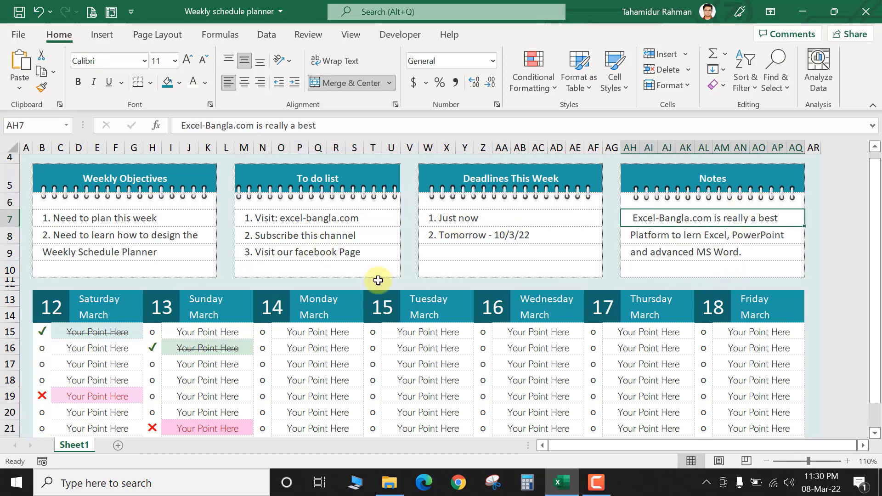
scroll(377, 277, "down", 1)
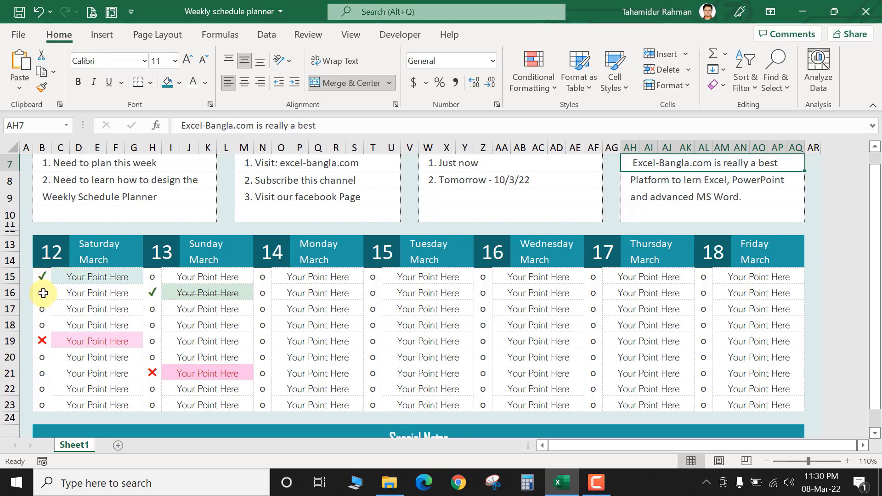
Mark Saturday's tasks in B16 as done and B17 as not done.
left_click(43, 293)
left_click(57, 293)
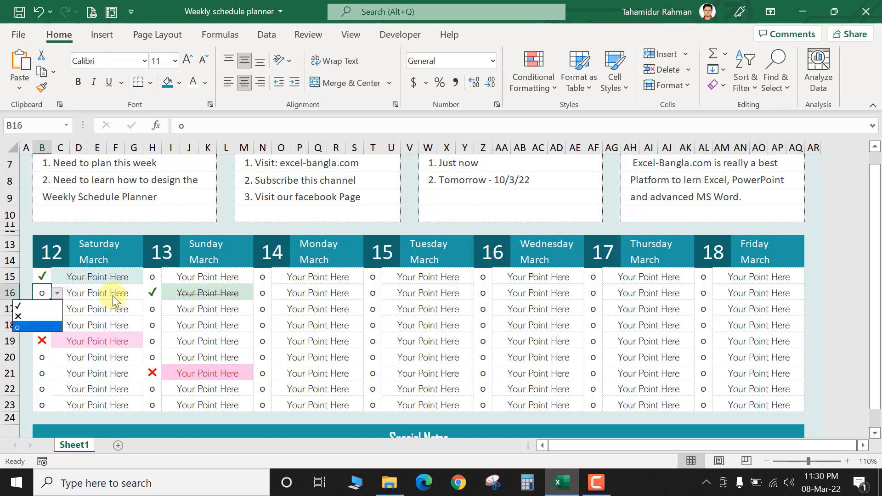
left_click(37, 307)
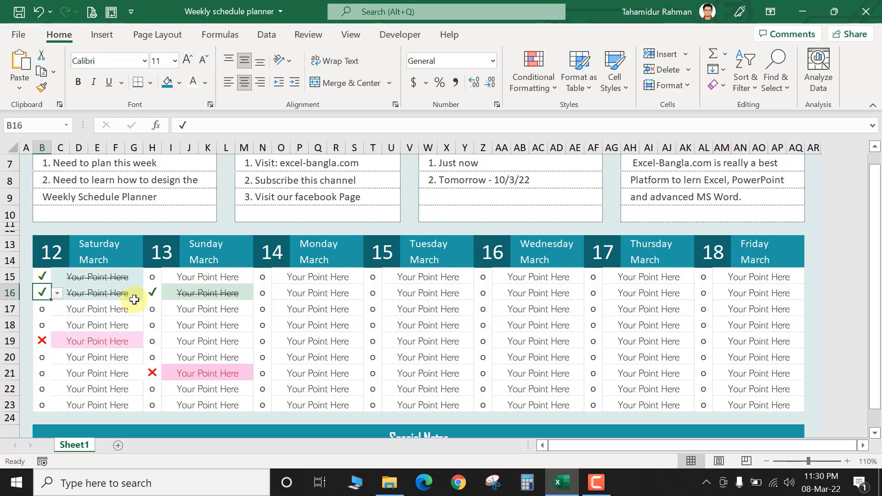
left_click(43, 309)
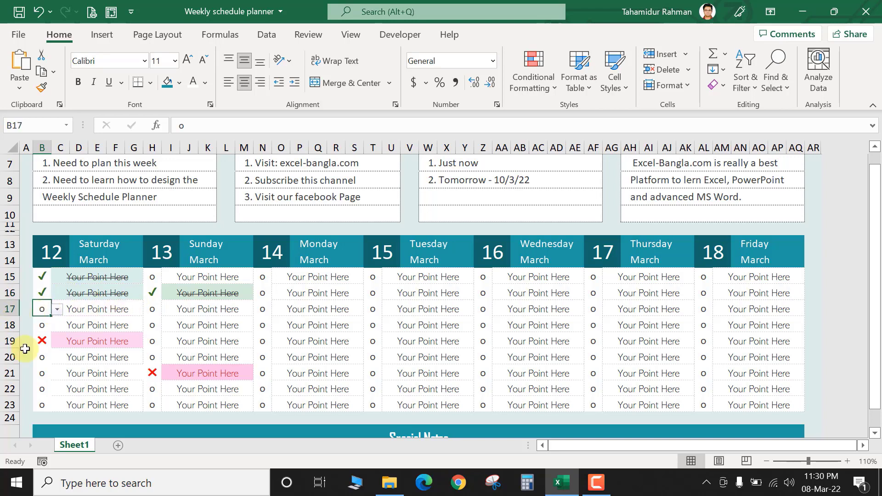
left_click(55, 309)
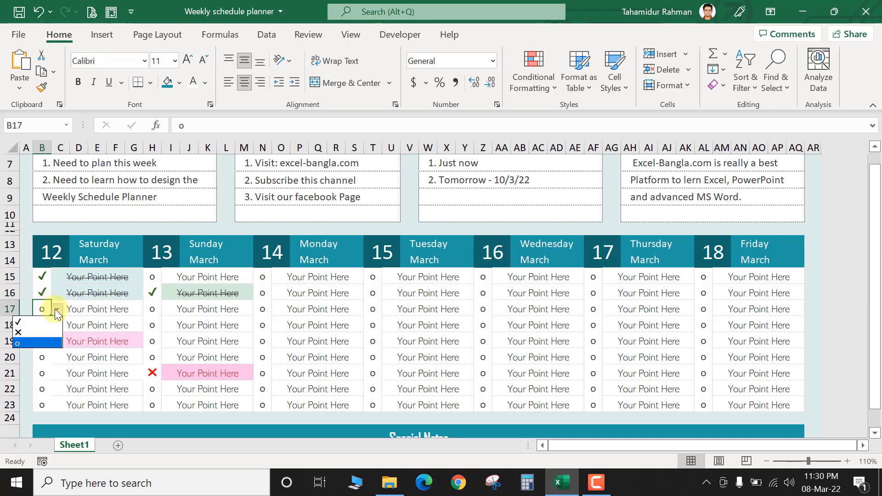
left_click(33, 330)
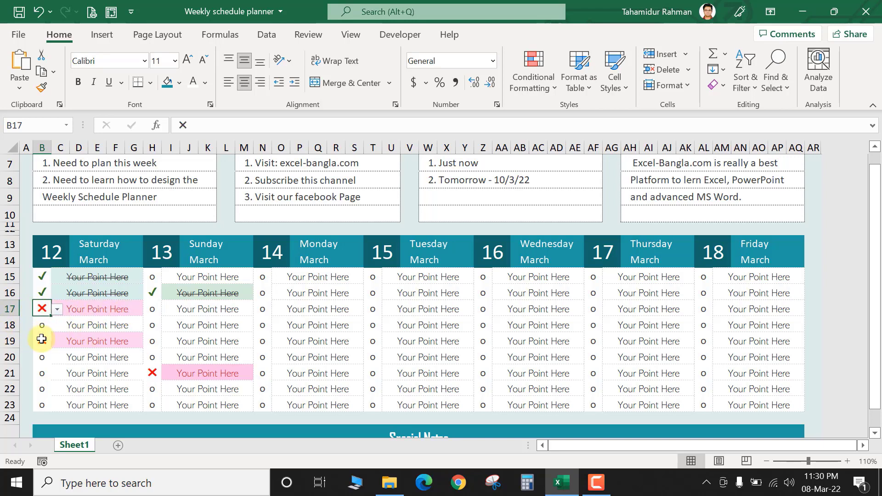
left_click(123, 311)
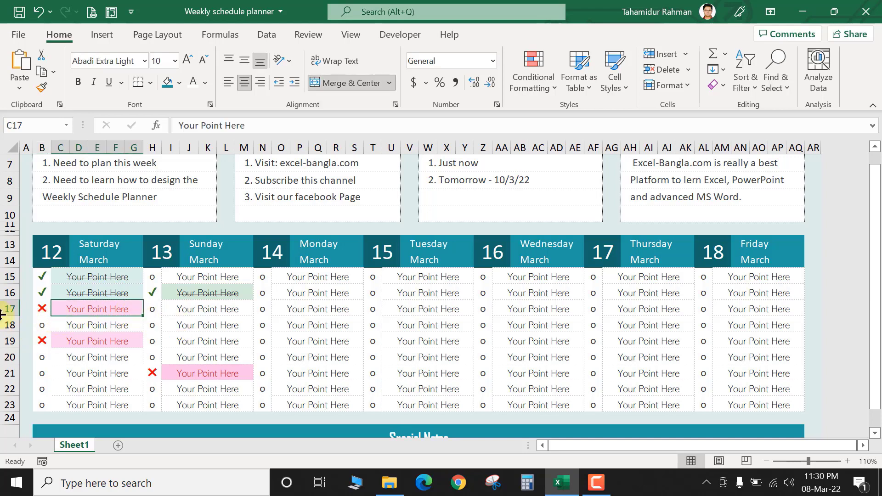
Set B15's status to o and mark B16 with ✗.
left_click(43, 325)
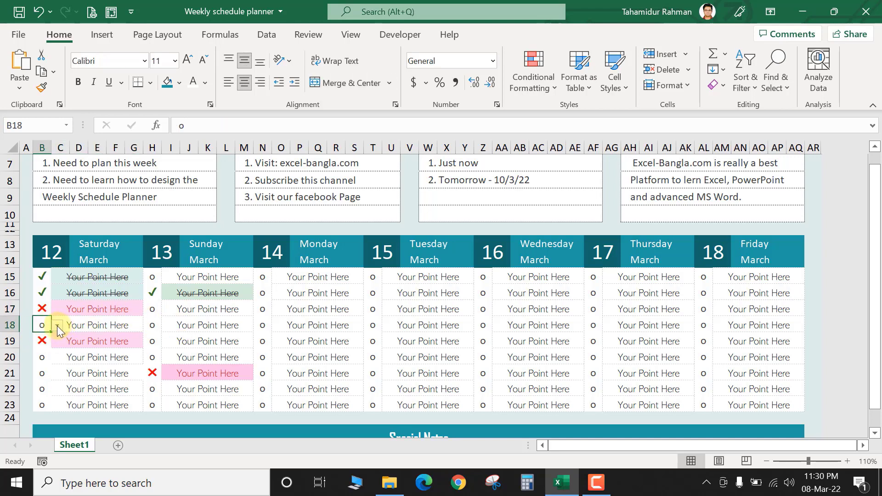
left_click(42, 277)
left_click(57, 277)
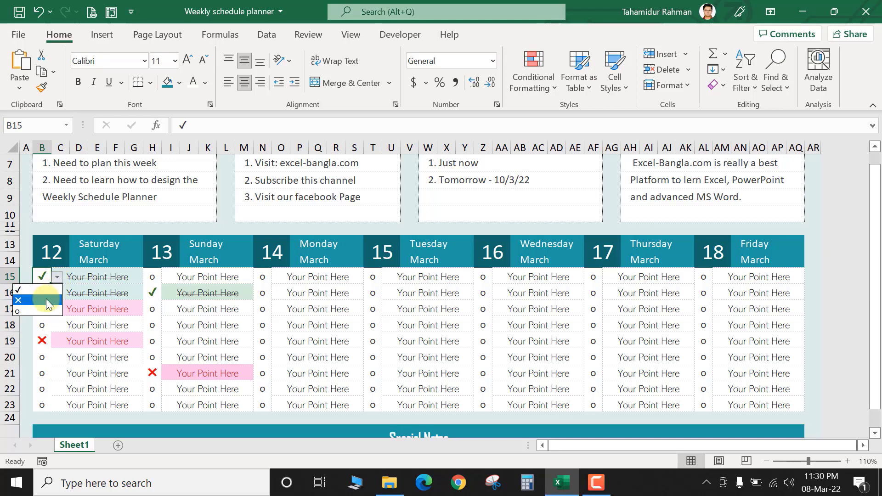
left_click(40, 307)
left_click(42, 293)
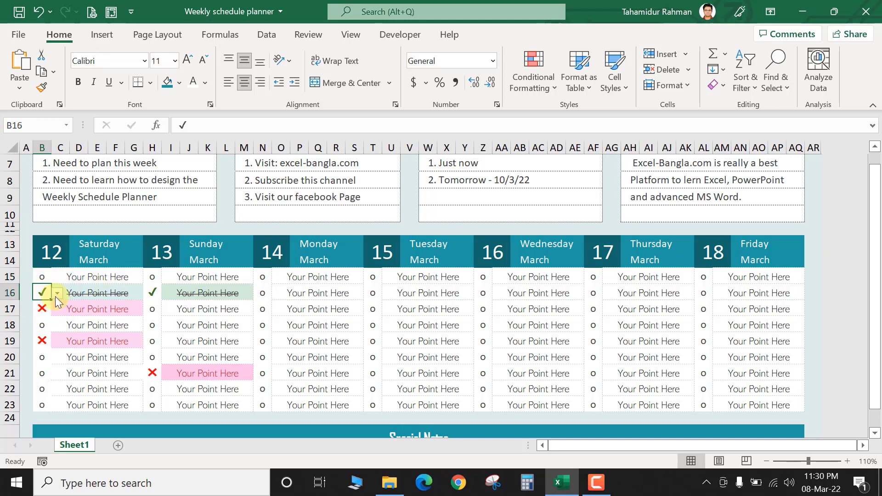
left_click(57, 293)
left_click(40, 315)
left_click(334, 299)
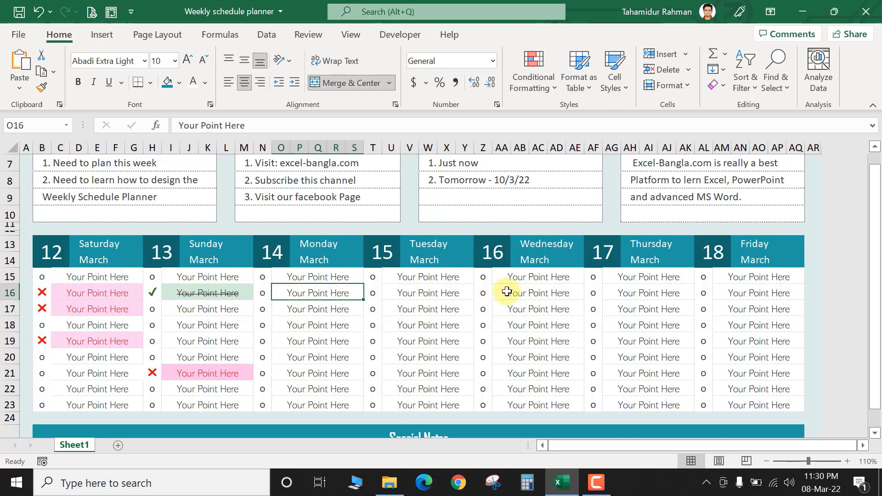
Browse the Special Notes lines in rows 26–30, then scroll back up.
scroll(275, 322, "down", 1)
scroll(379, 349, "down", 1)
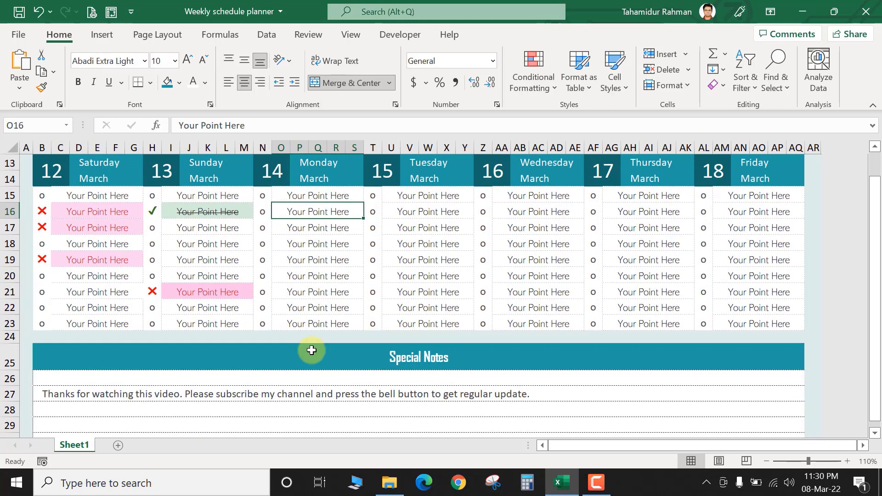
scroll(309, 350, "down", 1)
left_click(142, 363)
left_click(404, 312)
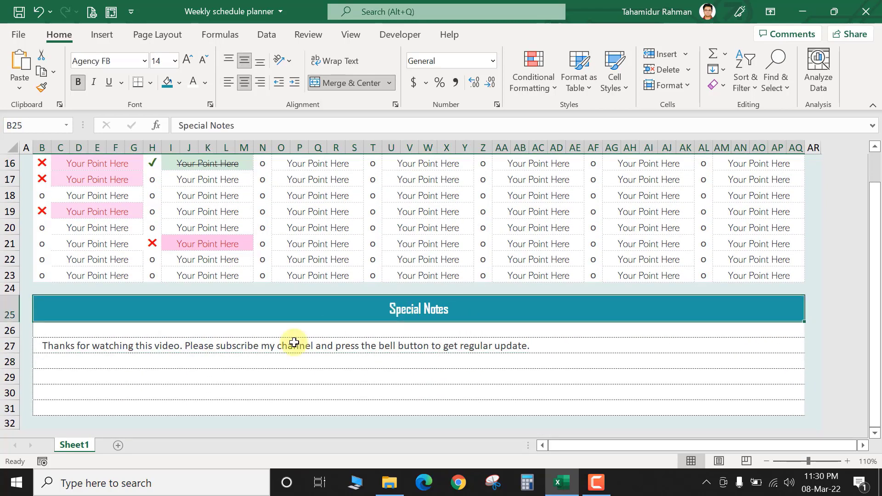
left_click(251, 333)
left_click(192, 372)
left_click(151, 365)
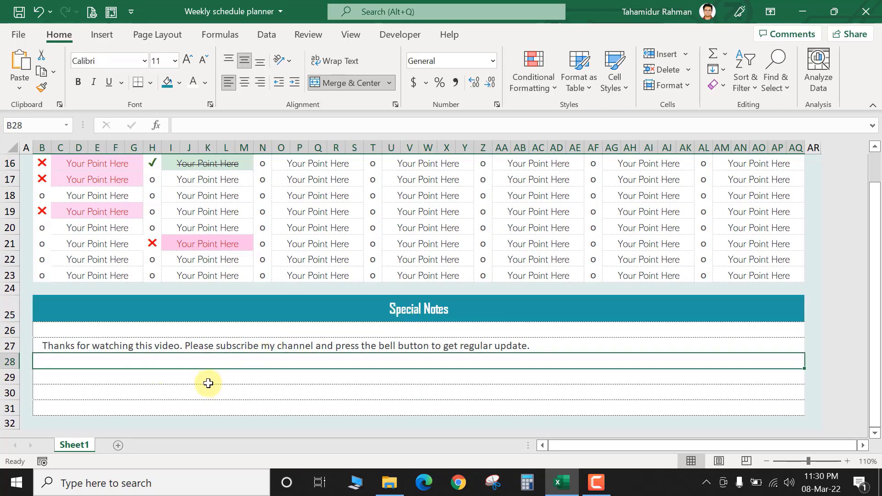
left_click(176, 376)
left_click(239, 392)
left_click(214, 360)
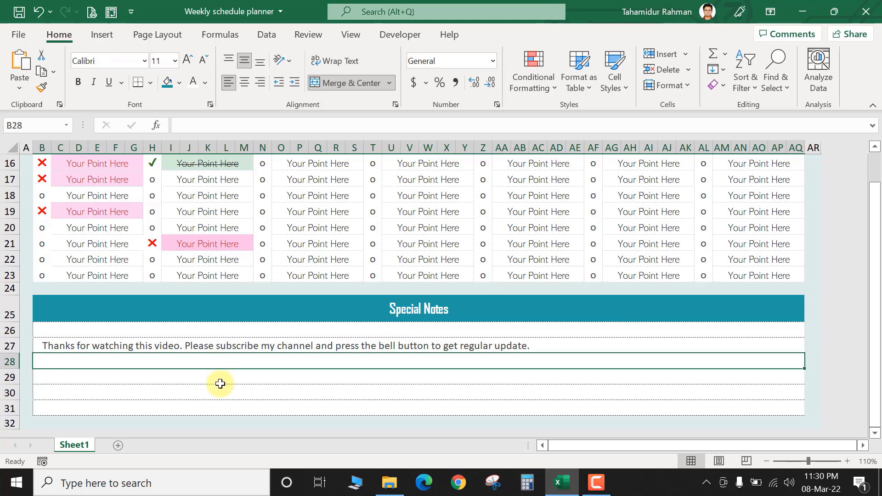
scroll(170, 349, "down", 1)
left_click(171, 349)
scroll(243, 340, "up", 3)
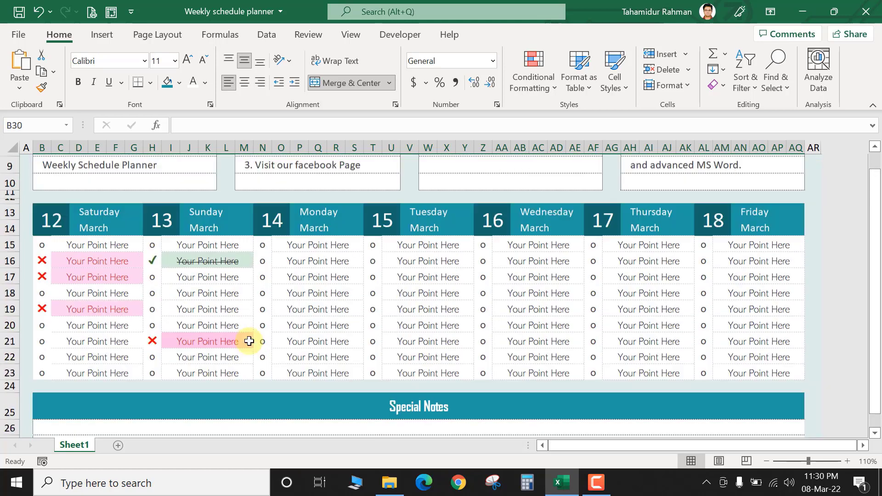
scroll(207, 337, "up", 3)
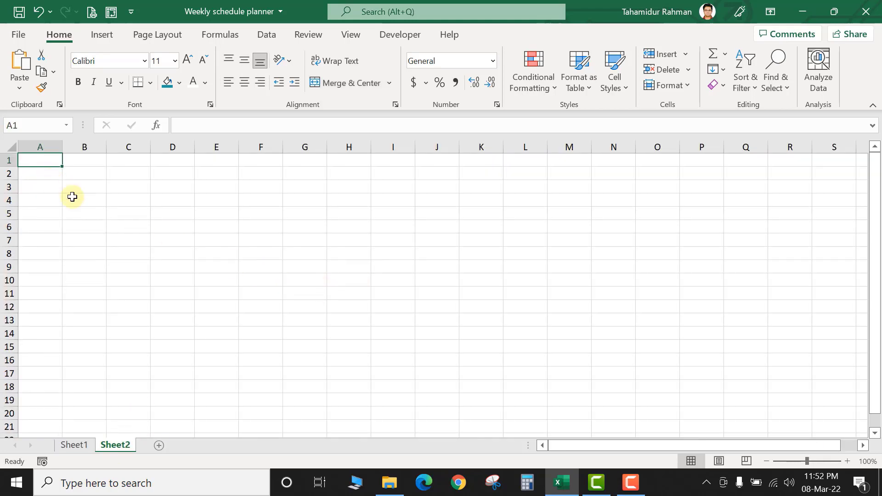
Narrow columns A through AR to 48 pixels.
left_click(50, 144)
mouse_move(50, 144)
left_mouse_down()
mouse_move(187, 151)
mouse_move(811, 147)
left_mouse_up()
left_click_drag(811, 147, 785, 152)
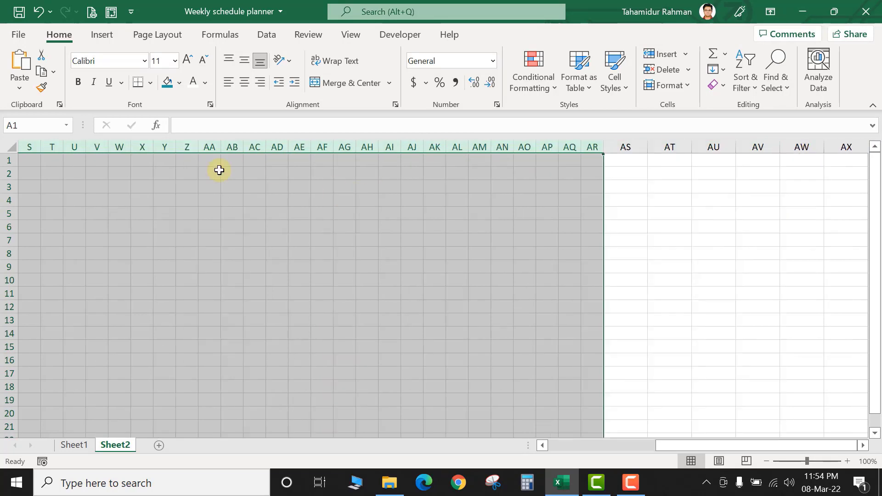
left_click(187, 187)
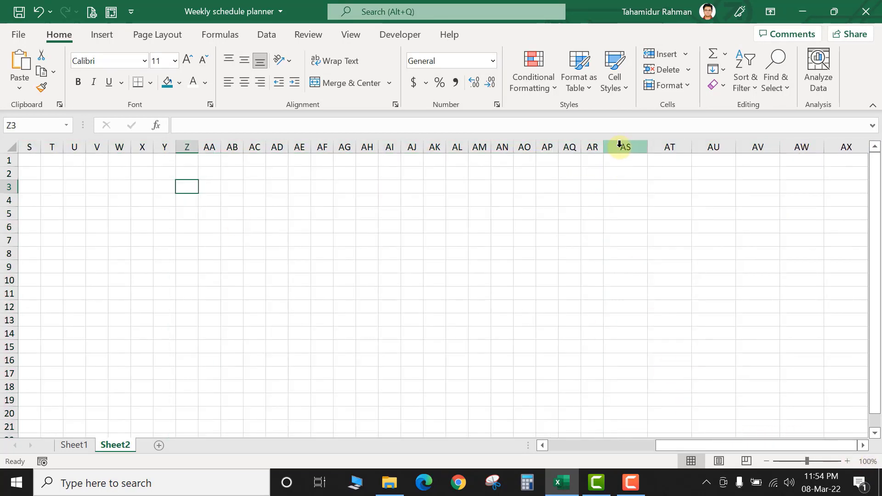
Hide every column from AS through the last column.
left_click_drag(616, 146, 437, 163)
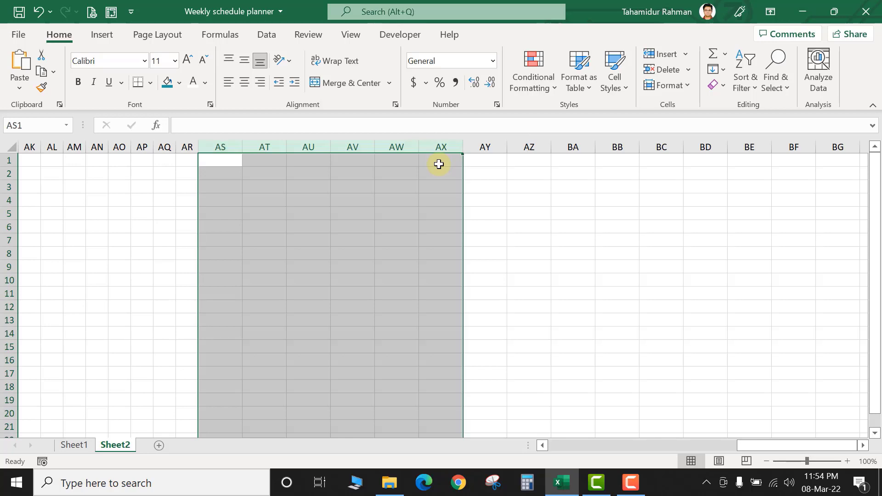
key("ctrl+shift+Right")
right_click(442, 143)
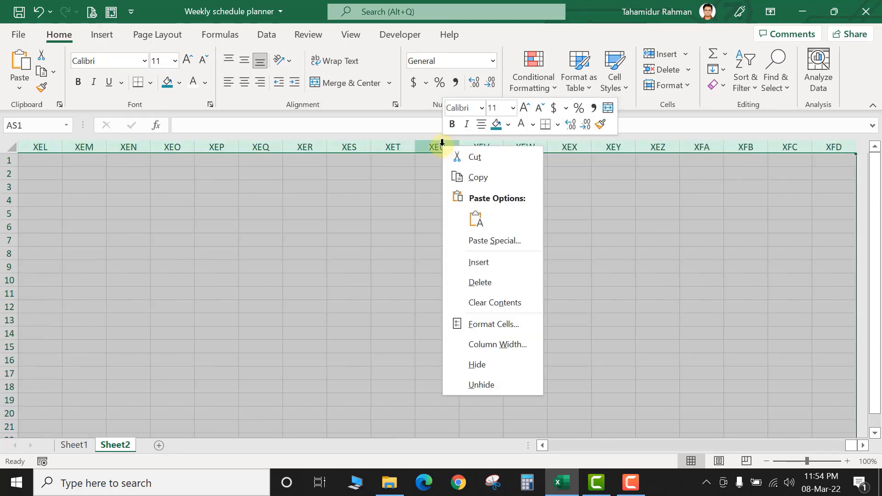
left_click(482, 367)
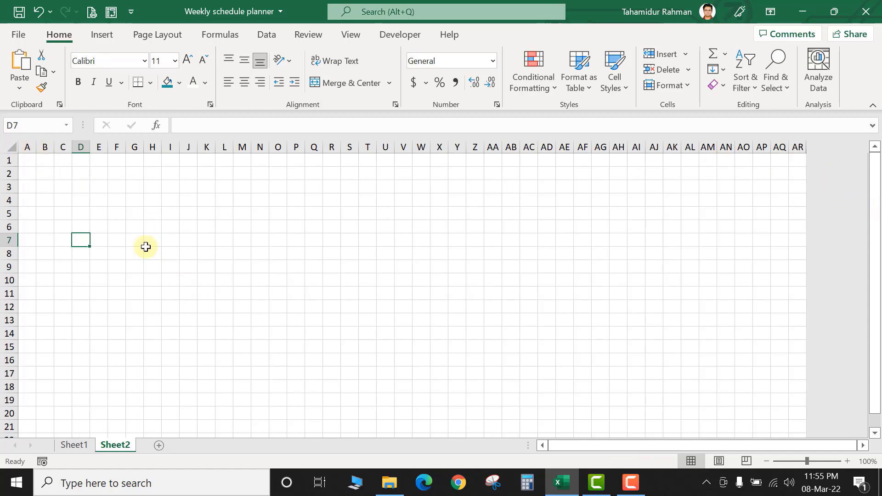
Merge and centre B2:AQ2 and enter a Planner title.
mouse_move(49, 175)
left_mouse_down()
mouse_move(491, 187)
mouse_move(780, 173)
left_mouse_up()
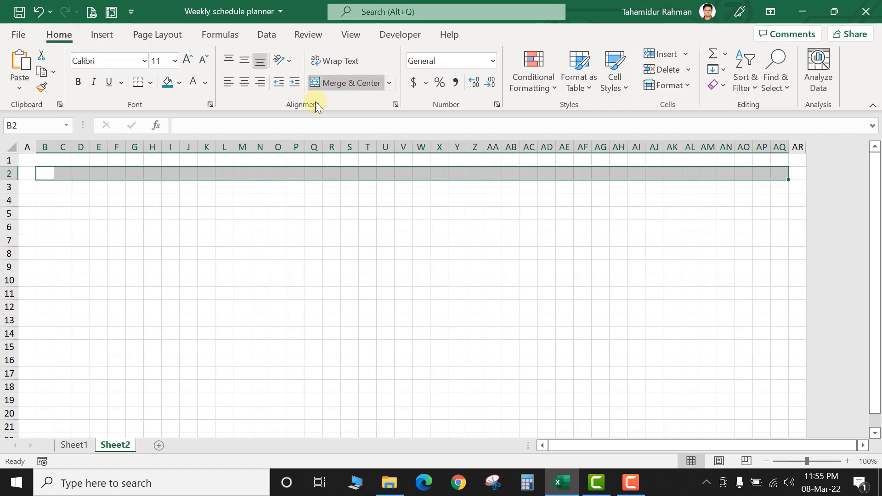
left_click(321, 83)
type("Weekly")
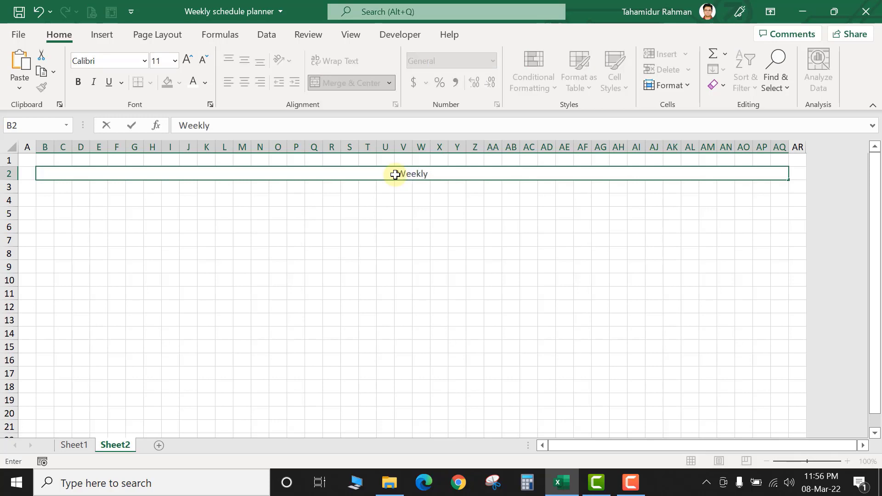
type("Planner")
key("Return")
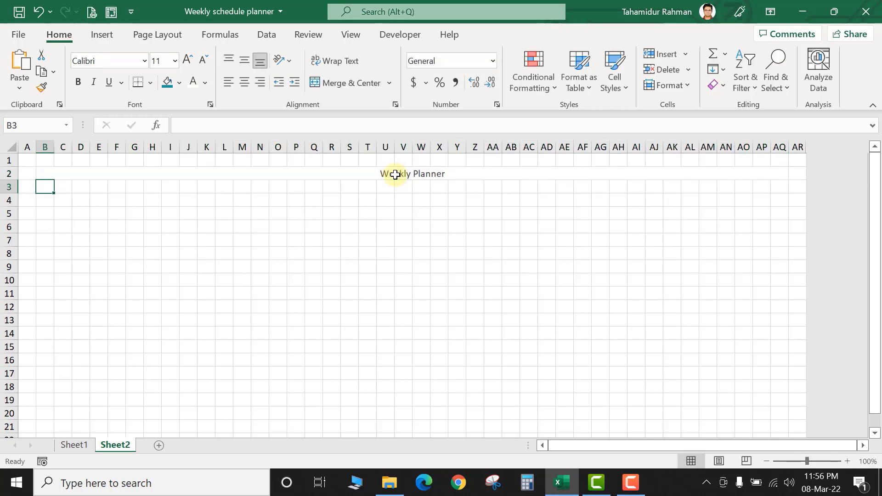
Replace the title with 'Weekly Schedule Planner' copied from Sheet1 and make row 2 taller.
left_click(73, 446)
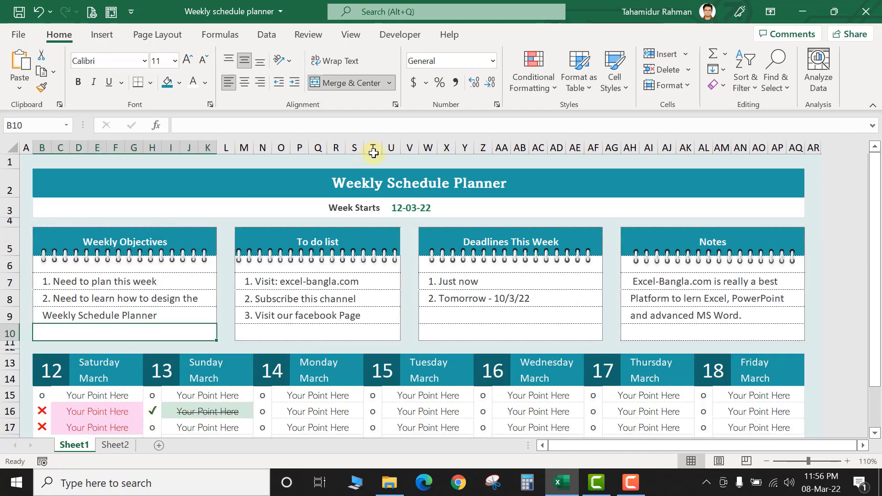
left_click(403, 173)
triple_click(226, 124)
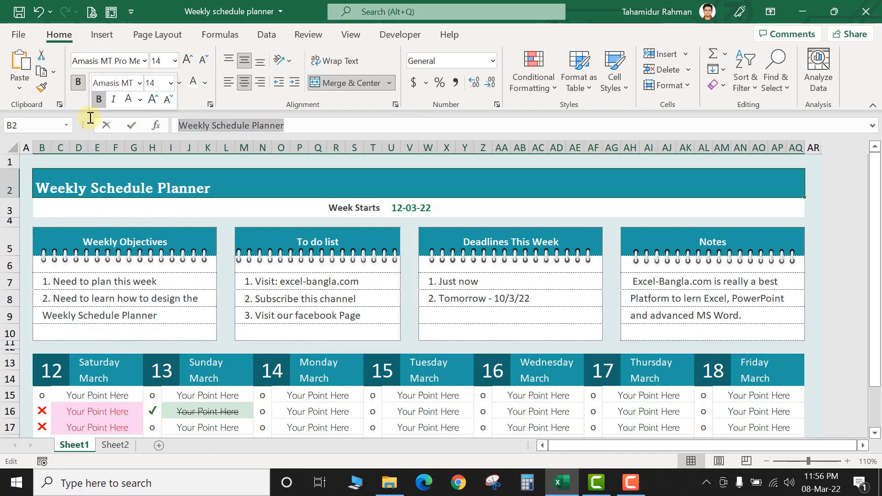
left_click(125, 446)
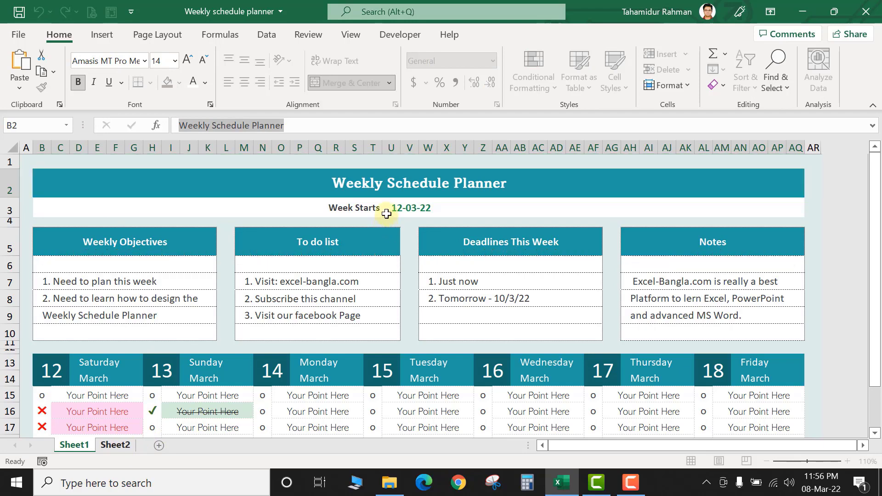
double_click(476, 174)
key("ctrl+a")
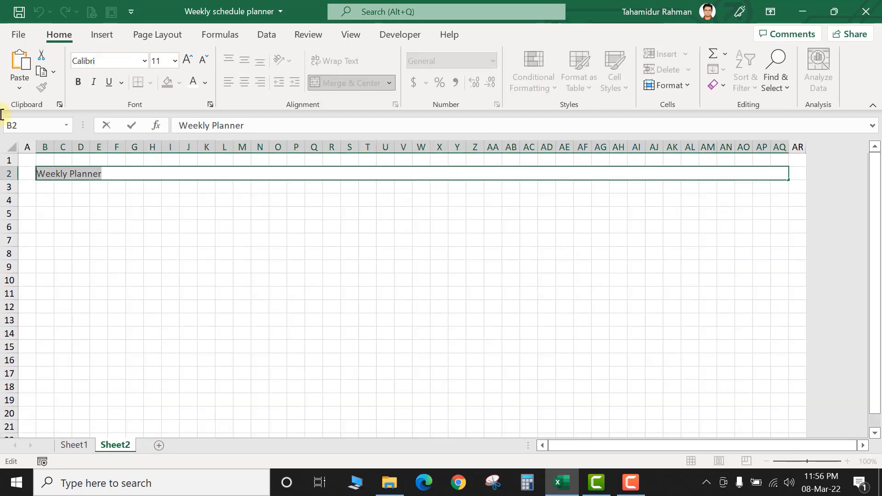
key("ctrl+v")
key("Return")
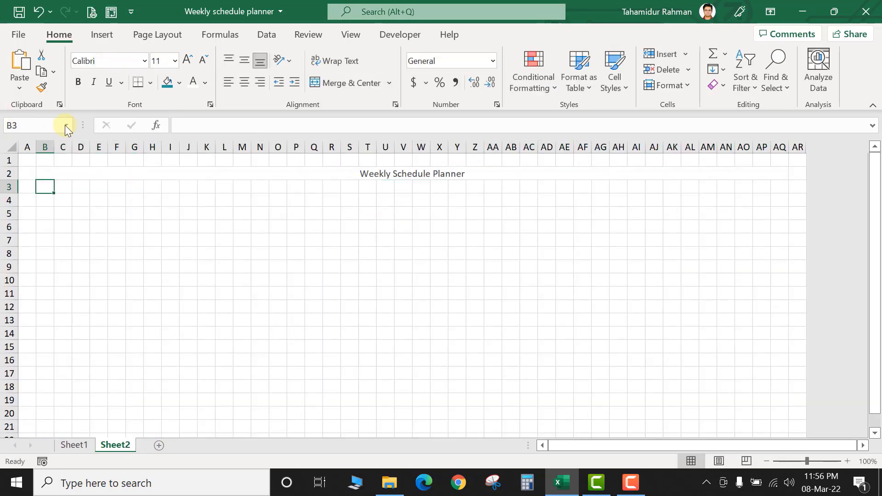
left_click_drag(17, 180, 17, 193)
Centre the title vertically with a dark navy fill and white text.
left_click(396, 180)
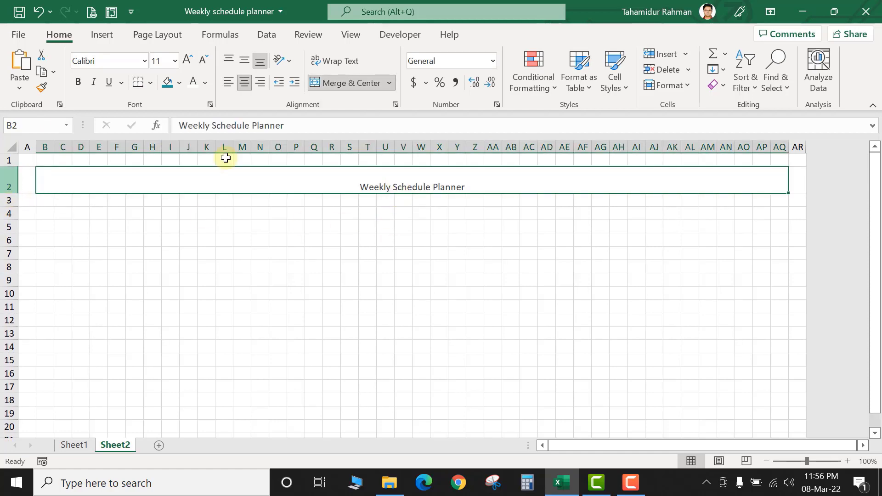
left_click(244, 65)
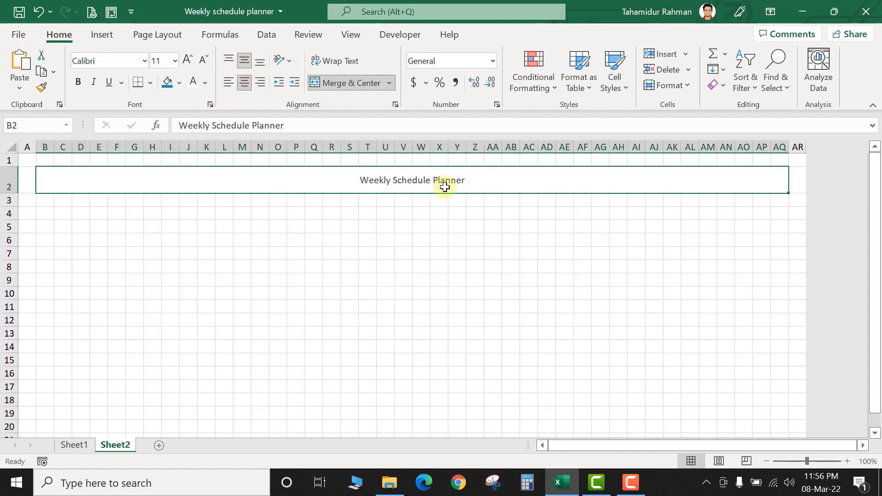
left_click(166, 87)
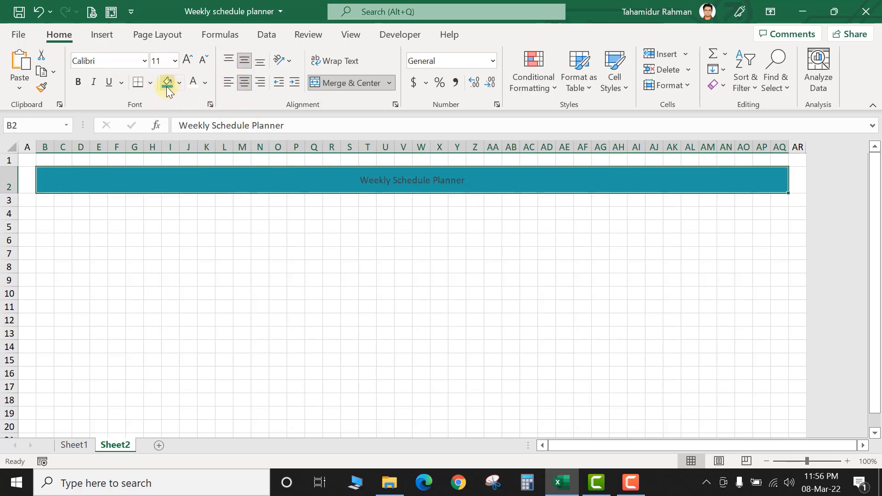
left_click(180, 83)
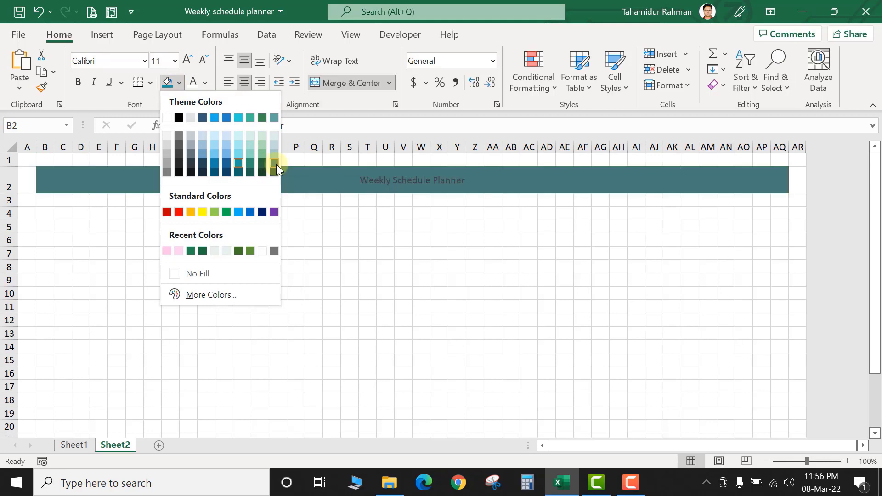
left_click(225, 173)
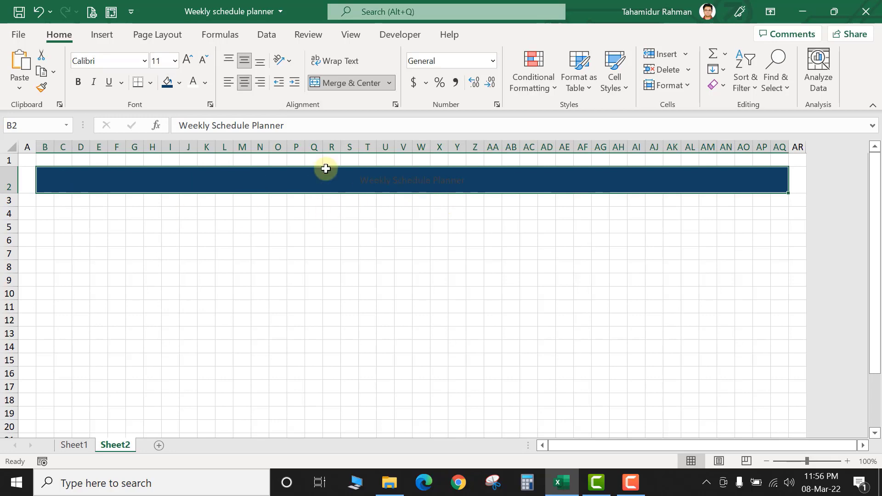
left_click(193, 84)
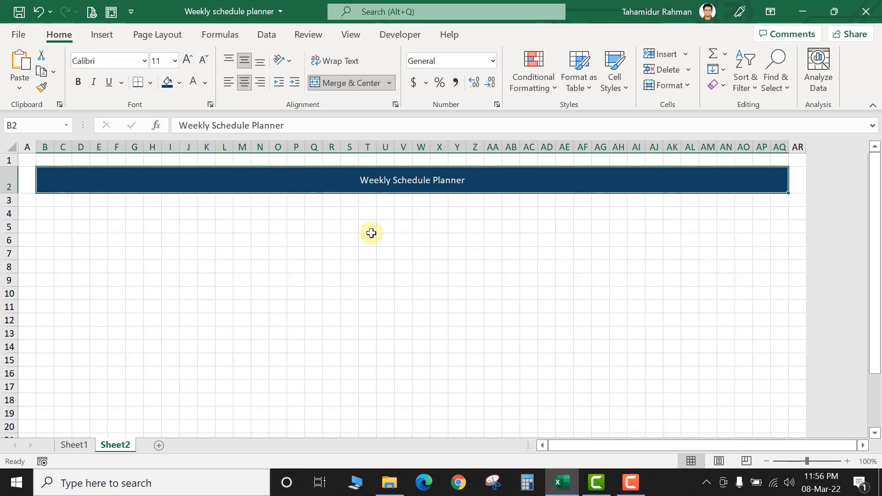
Make the title bold, size 16, in Agency FB.
left_click(78, 82)
left_click(187, 60)
left_click(187, 60)
left_click(187, 60)
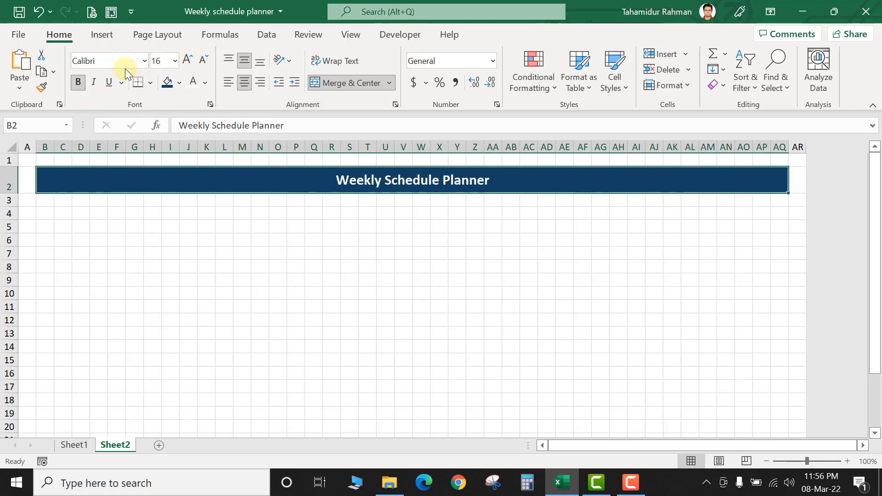
left_click(146, 61)
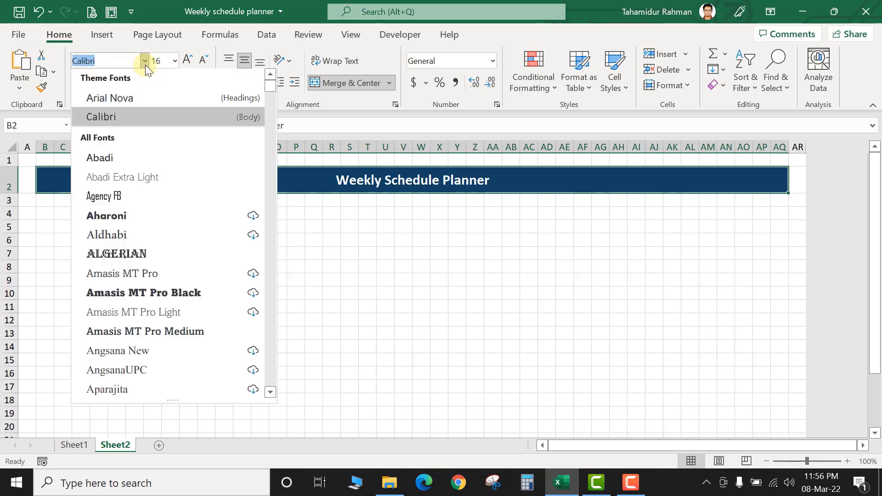
left_click(124, 198)
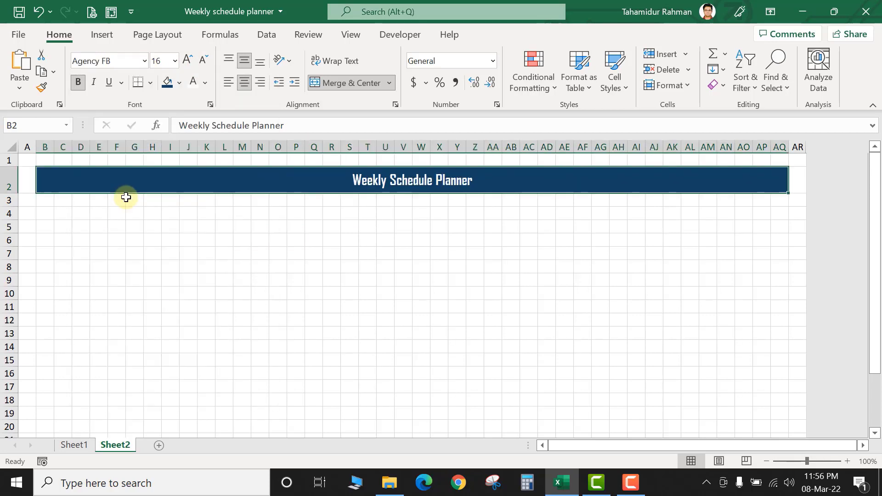
Compare with Sheet1's Week Starts row and make Sheet2's row 3 taller.
left_click(74, 447)
left_click(96, 209)
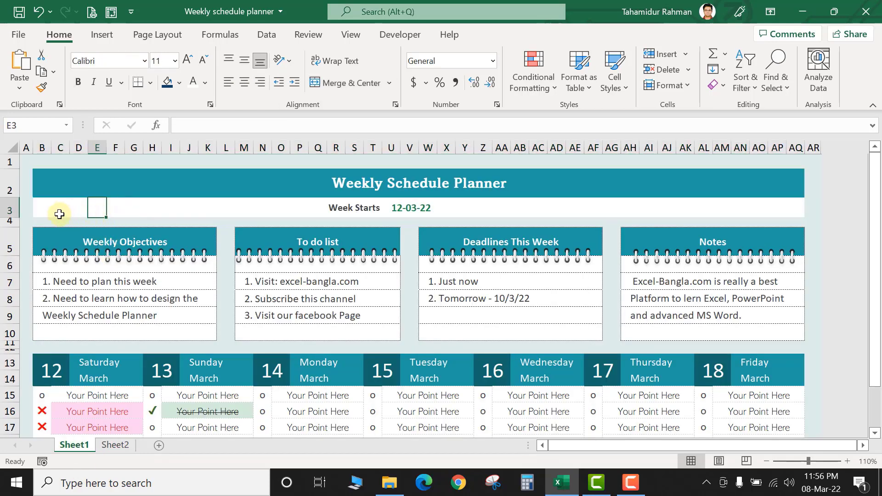
left_click_drag(59, 214, 763, 216)
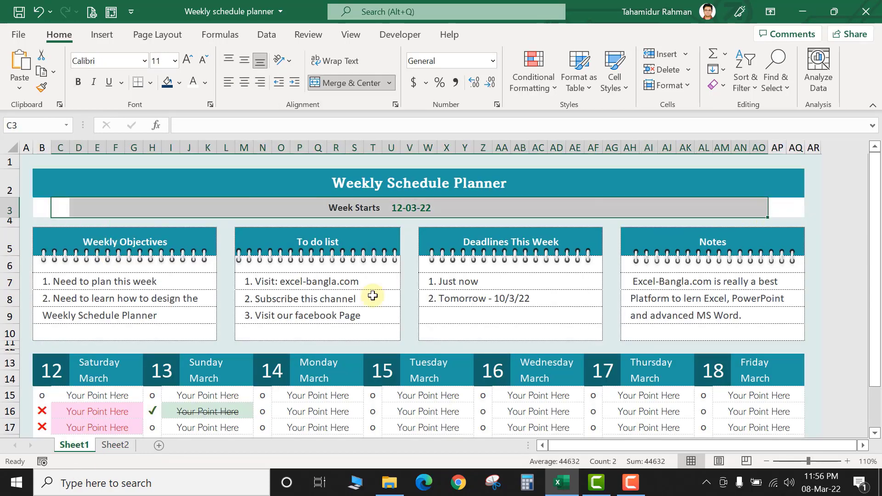
left_click(117, 445)
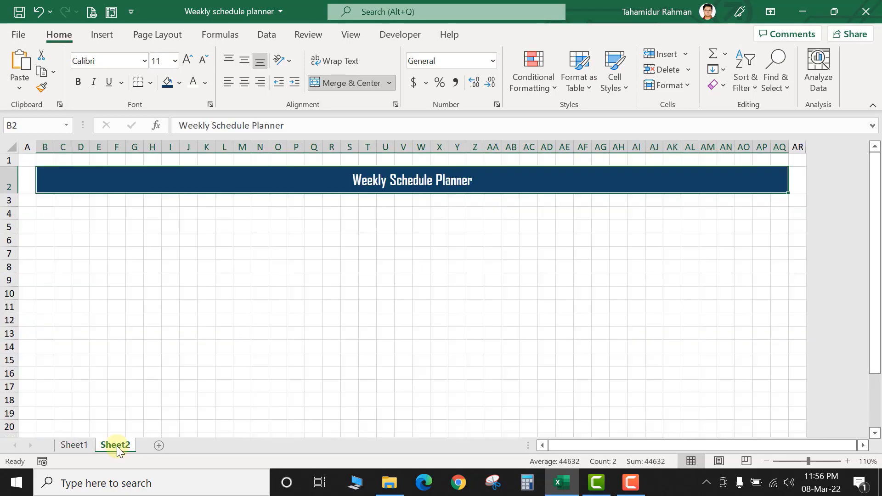
left_click_drag(10, 206, 11, 213)
Try merging row 3 across B to AQ, then undo the merge.
left_click(51, 202)
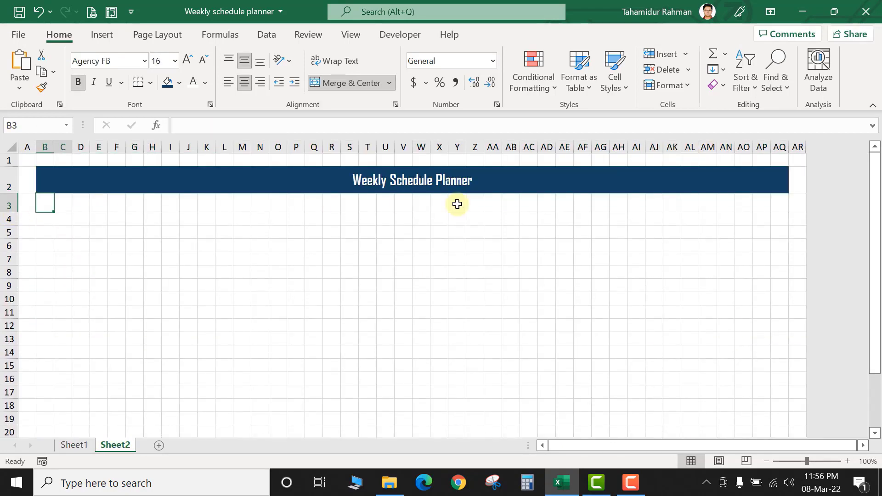
left_click_drag(457, 204, 779, 202)
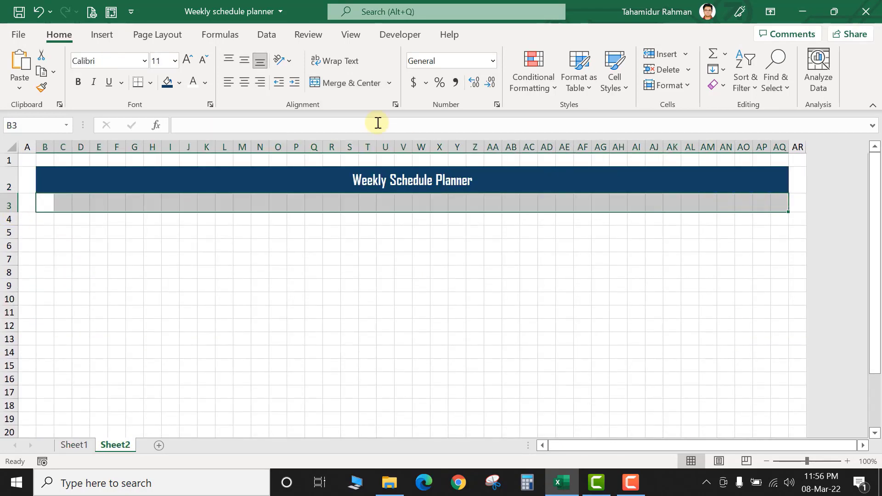
left_click(349, 84)
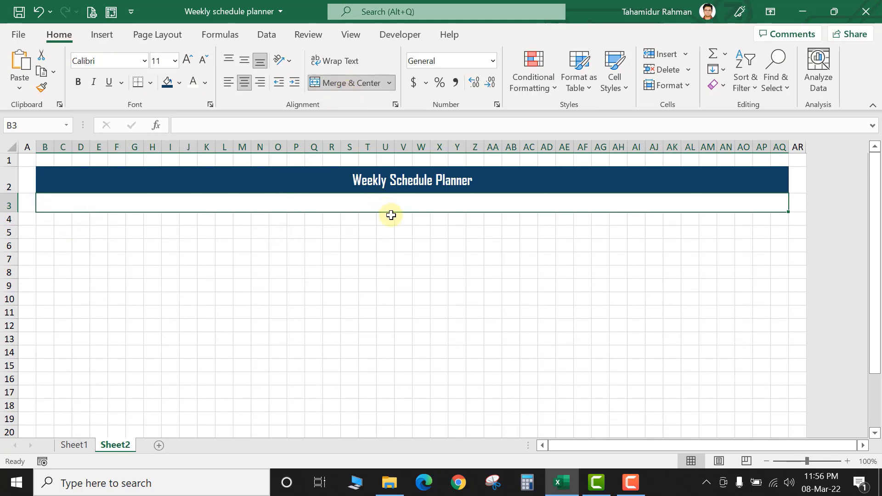
left_click(373, 89)
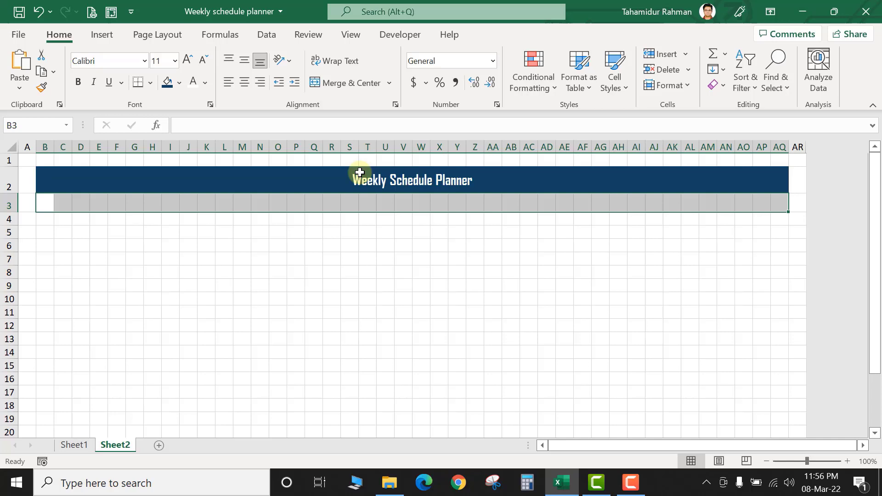
left_click(355, 204)
left_click(45, 203)
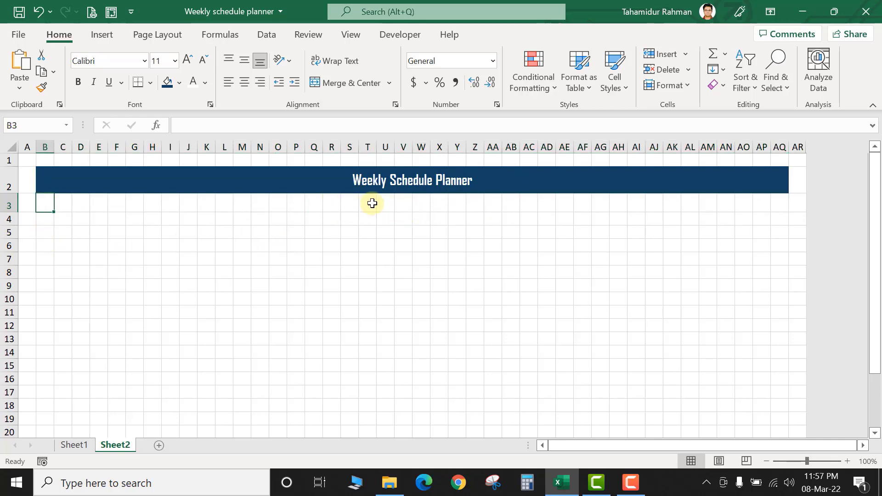
Enter the 'Week Start' label in Q3 and merge and centre T3:W3.
left_click(322, 203)
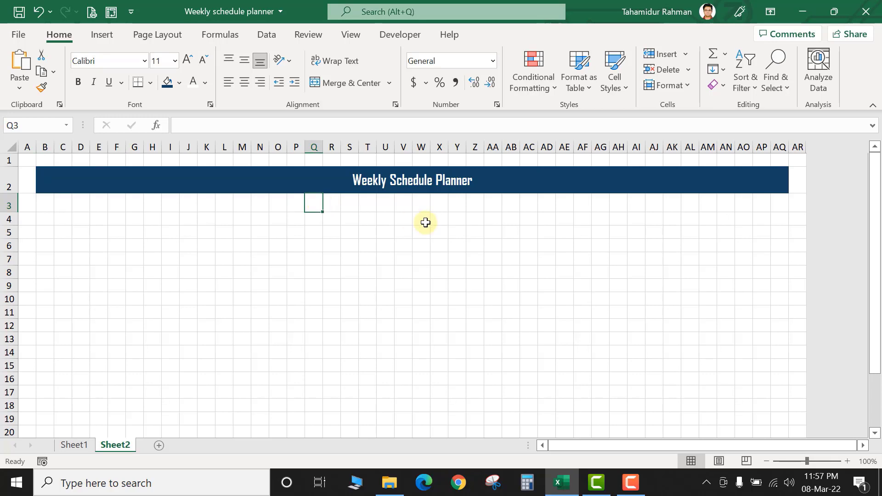
type("Starts")
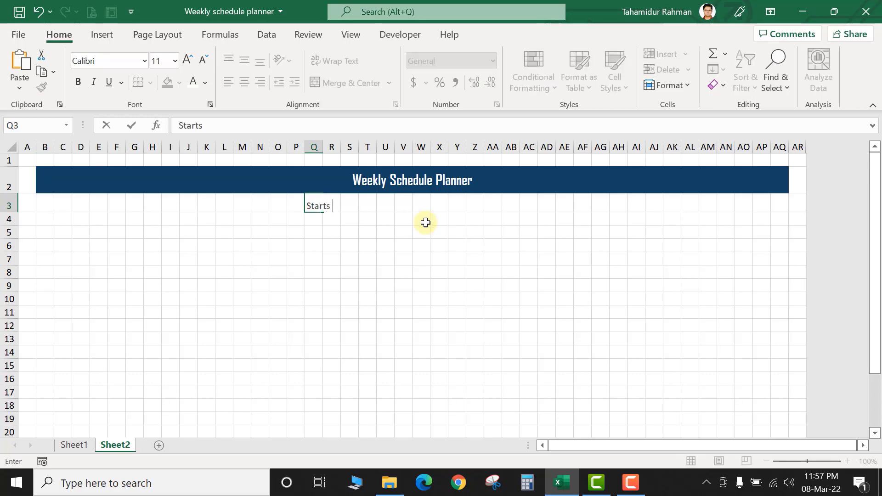
key("BackSpace")
type("Week")
key("ctrl+Return")
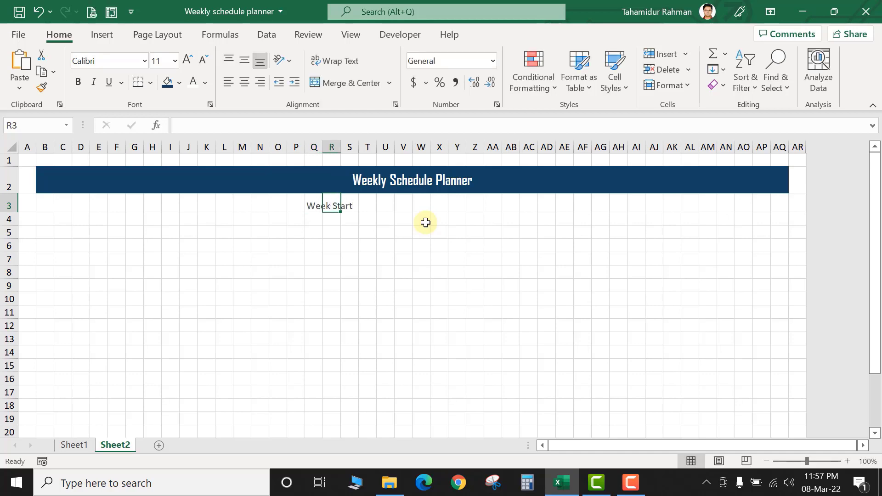
left_click(378, 204)
left_click_drag(377, 204, 422, 204)
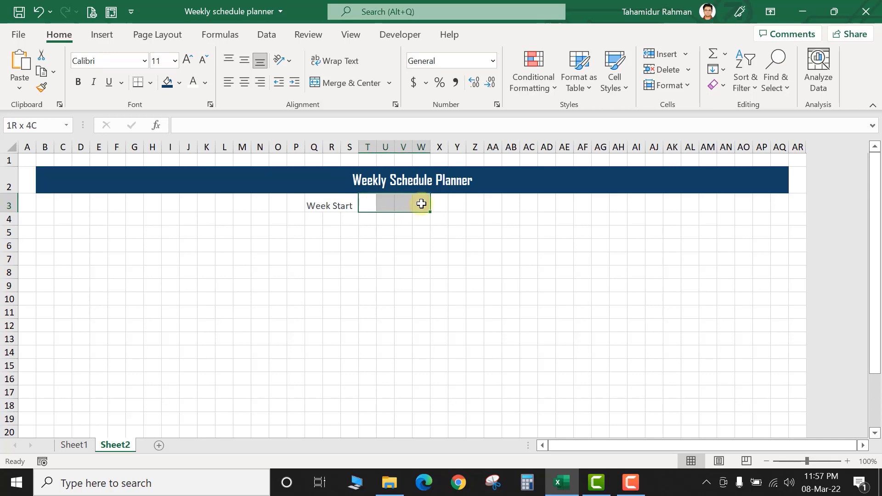
left_click(352, 82)
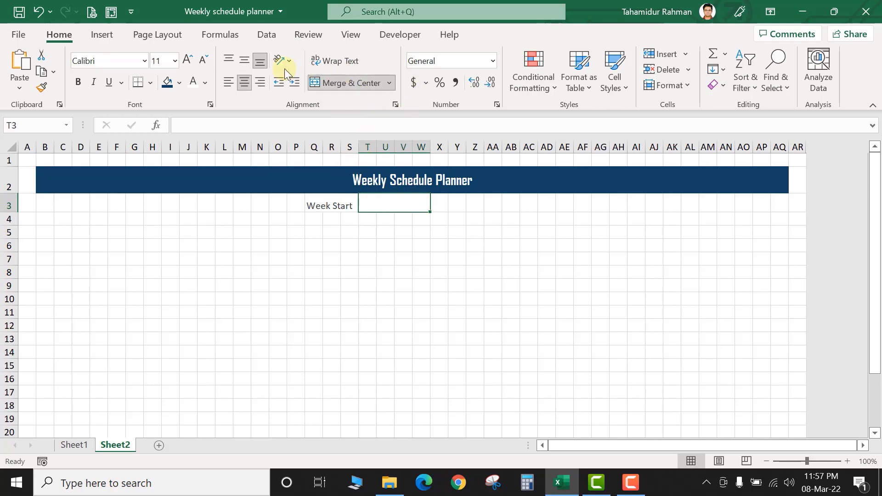
Enter the week start date 08-03-2022 in the merged T3:W3 cell.
left_click(312, 204)
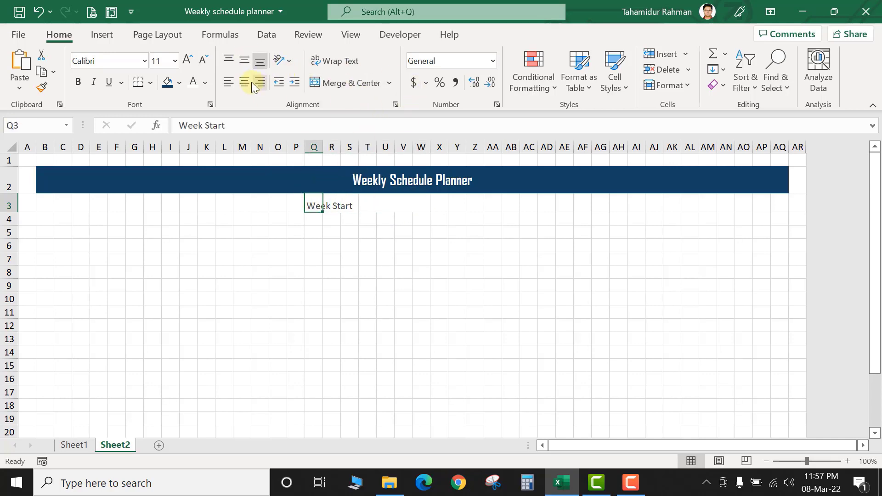
left_click(359, 243)
mouse_move(45, 203)
left_mouse_down()
mouse_move(817, 196)
mouse_move(782, 198)
left_mouse_up()
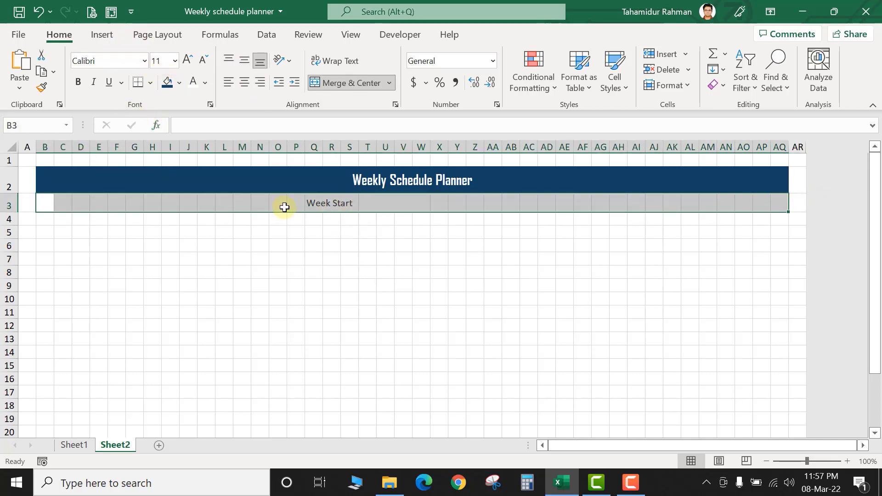
left_click(373, 206)
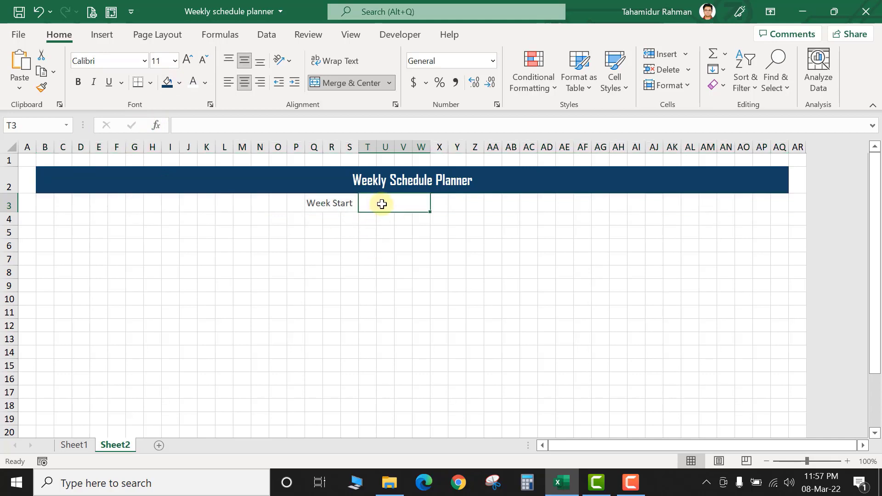
type("08-03-2022")
key("Return")
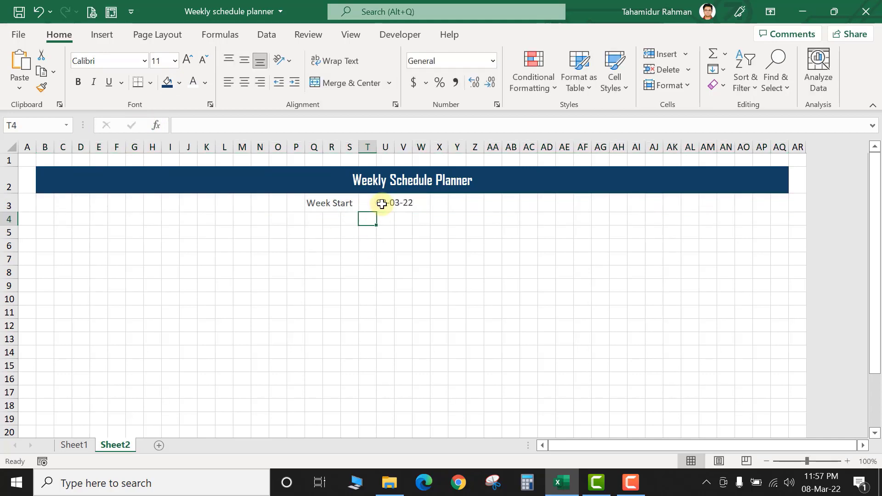
left_click(381, 203)
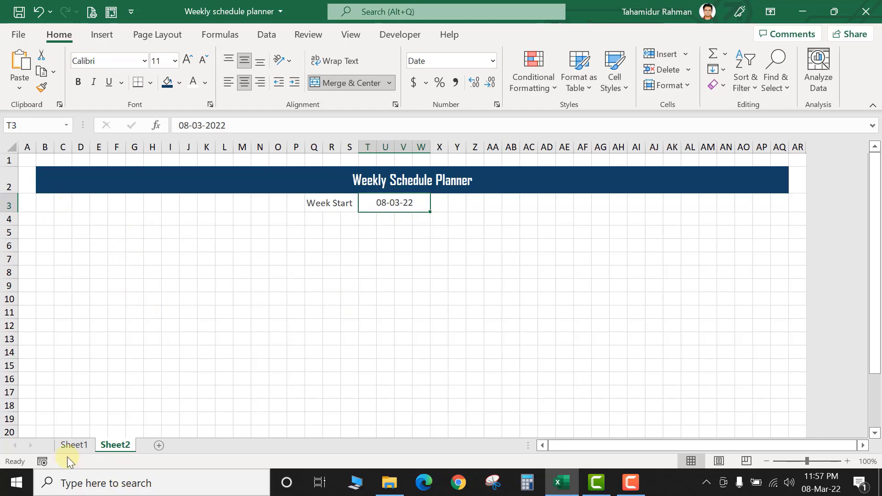
left_click(74, 444)
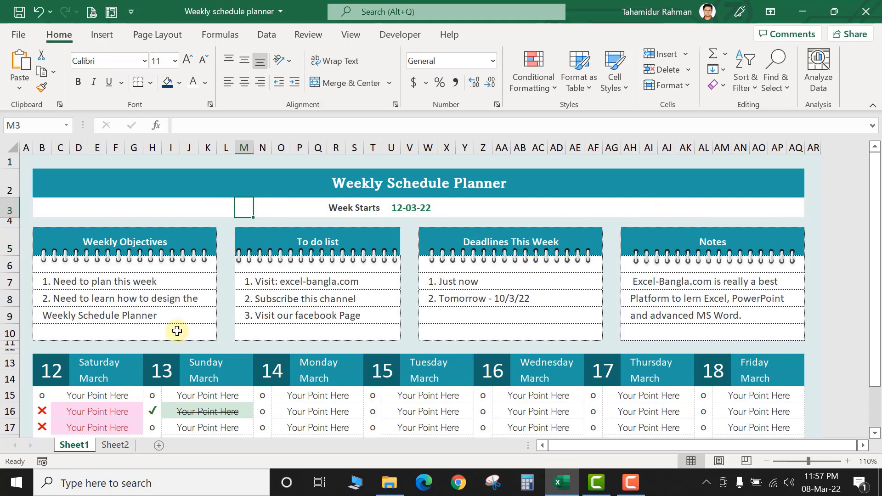
left_click(43, 234)
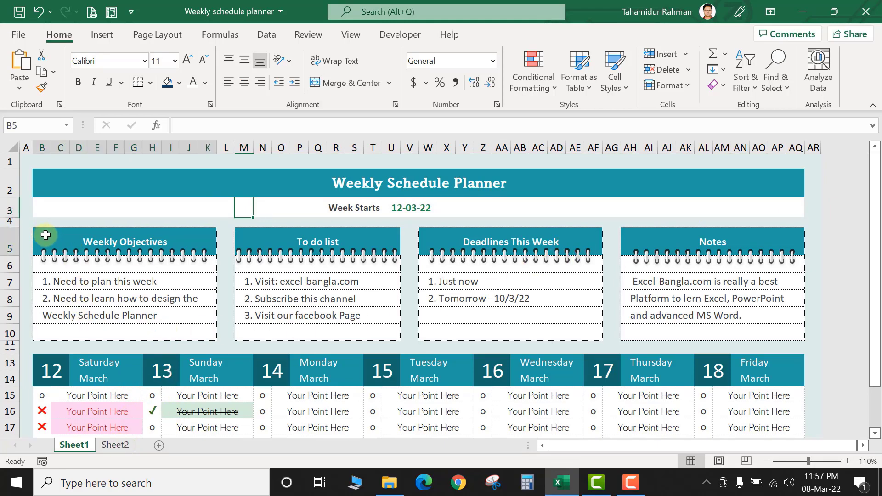
left_click(390, 248)
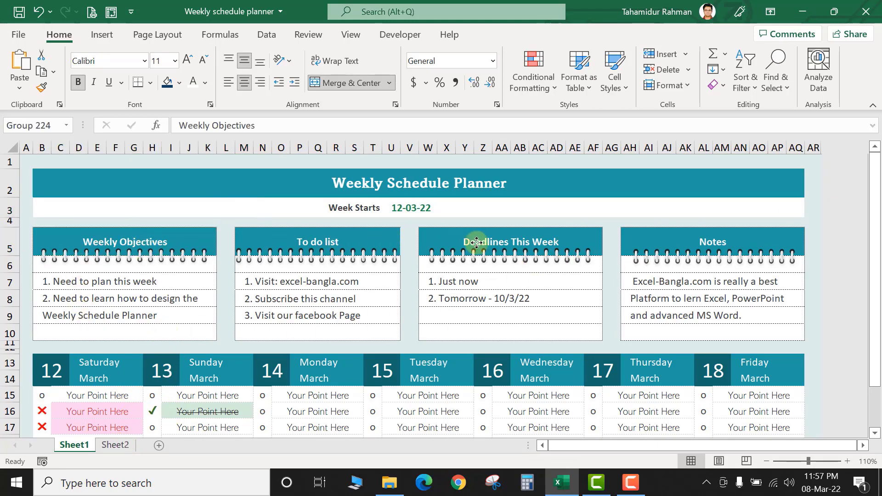
left_click(507, 248)
left_click(704, 238)
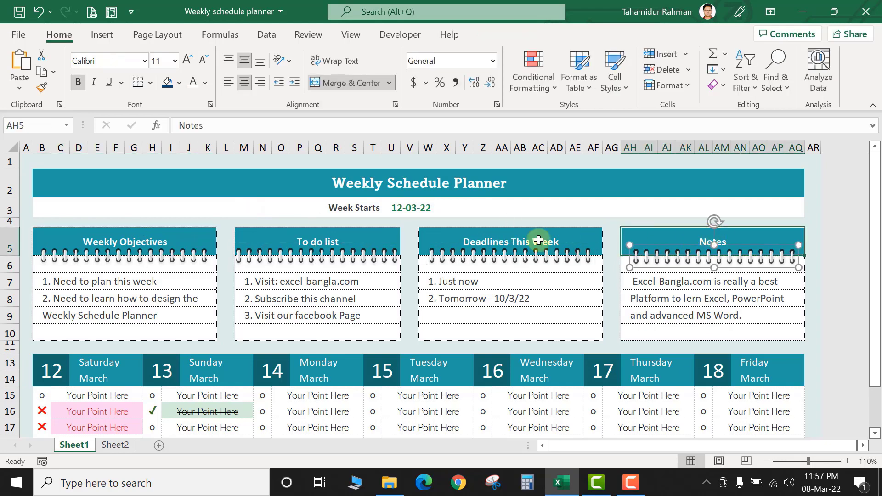
left_click(98, 243)
left_click(71, 239)
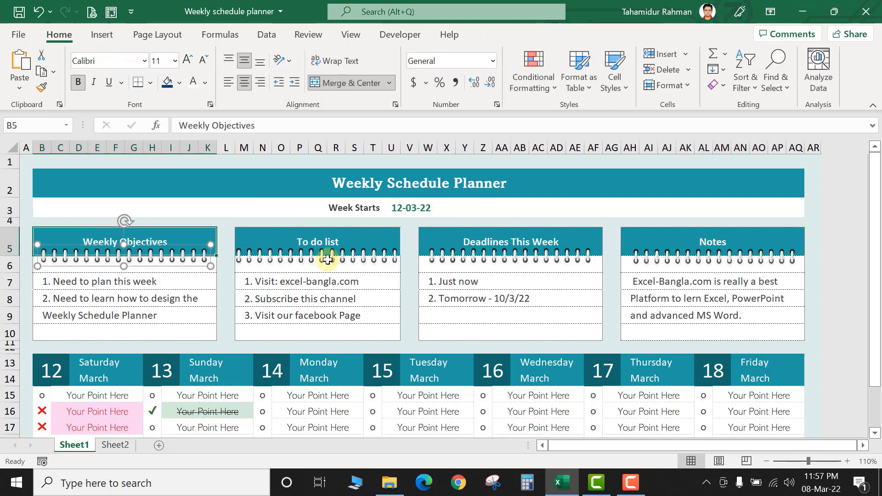
left_click(317, 233)
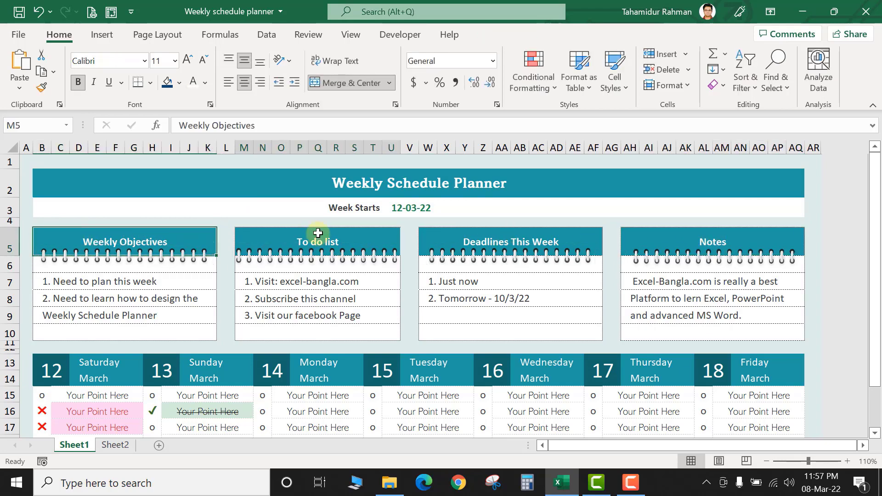
left_click(68, 237)
left_click(117, 445)
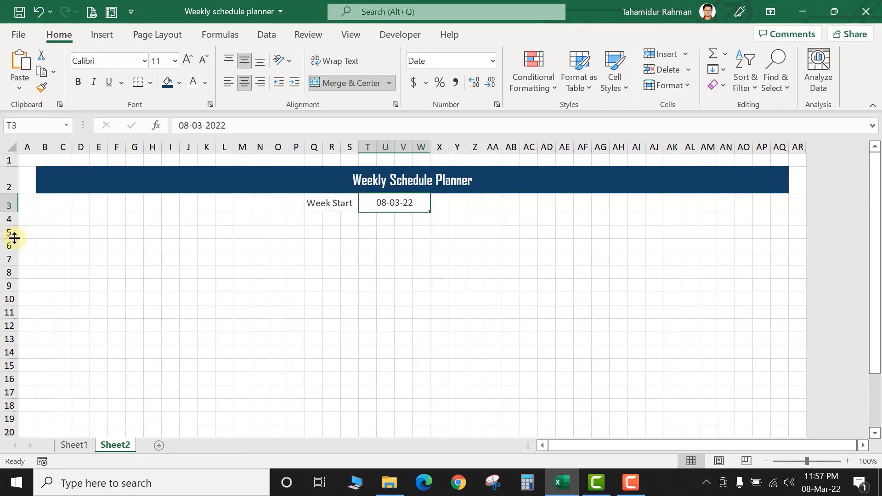
Heighten row 5, merge B5:K5, and paste the 'Weekly Objectives' heading copied from Sheet1 into B5.
mouse_move(14, 238)
left_mouse_down()
mouse_move(15, 246)
mouse_move(198, 235)
left_mouse_up()
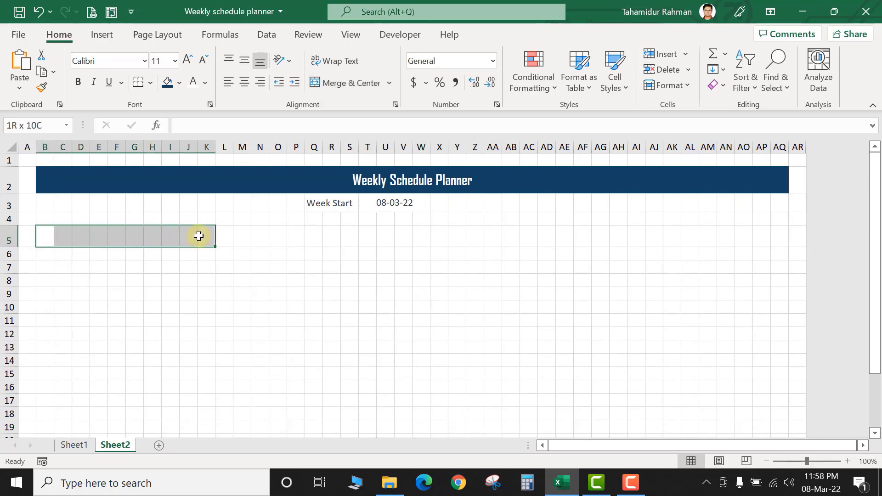
left_click(354, 82)
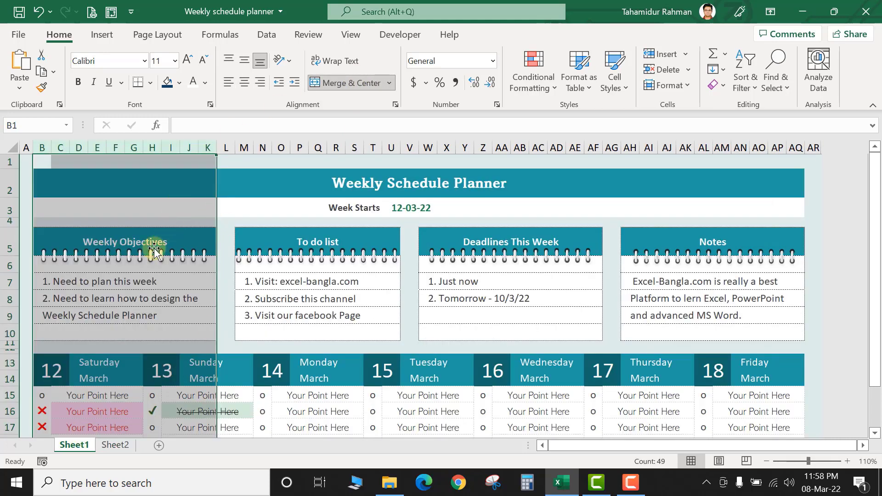
left_click(133, 241)
left_click_drag(257, 127, 128, 119)
key("ctrl+c")
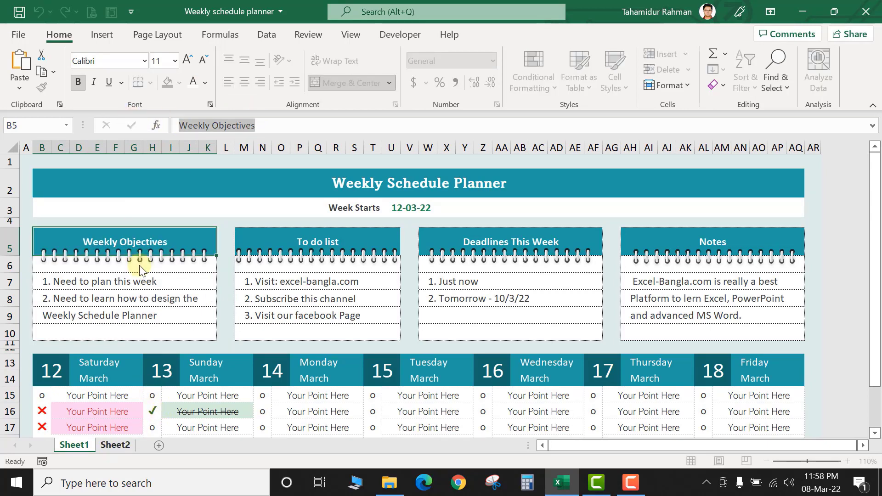
left_click(114, 445)
key("ctrl+v")
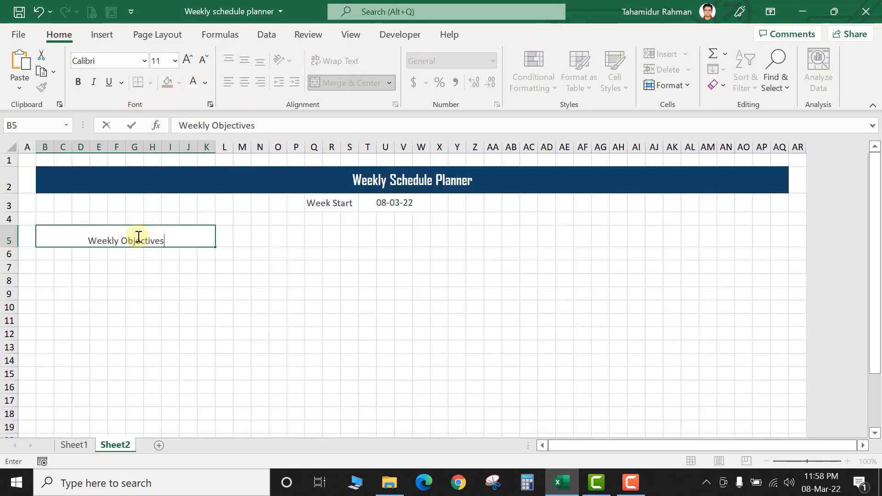
key("Return")
left_click(138, 236)
Middle-align the heading and give it a dark blue fill with bold white text.
left_click(243, 60)
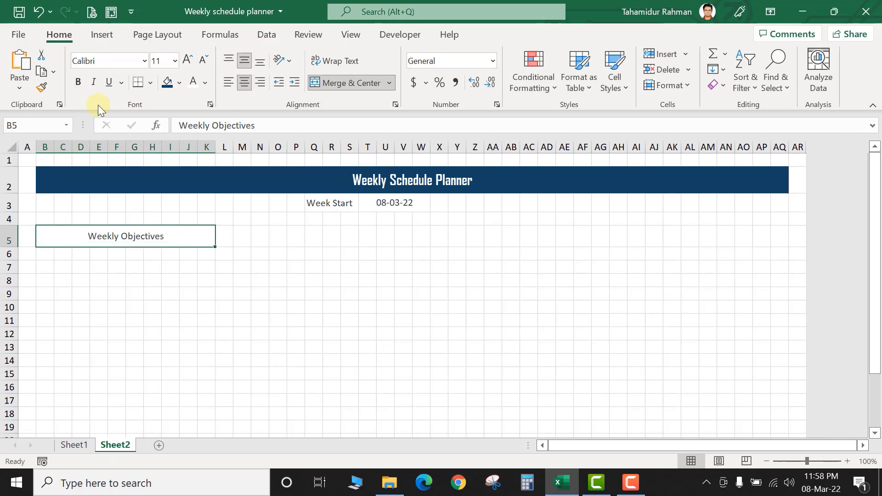
left_click(170, 84)
left_click(204, 84)
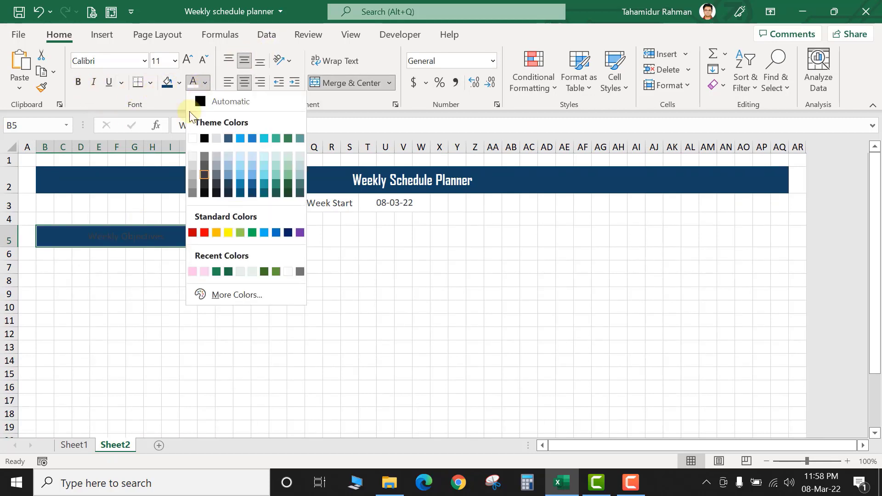
left_click(193, 138)
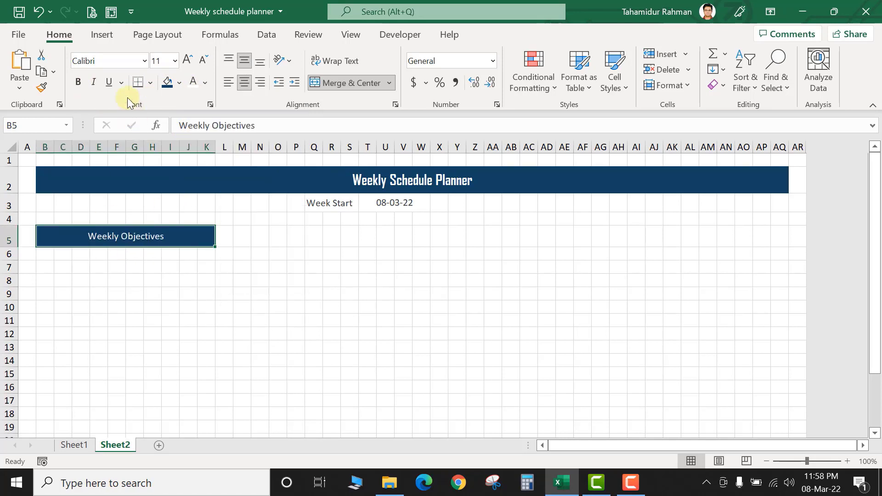
left_click(79, 85)
left_click(167, 254)
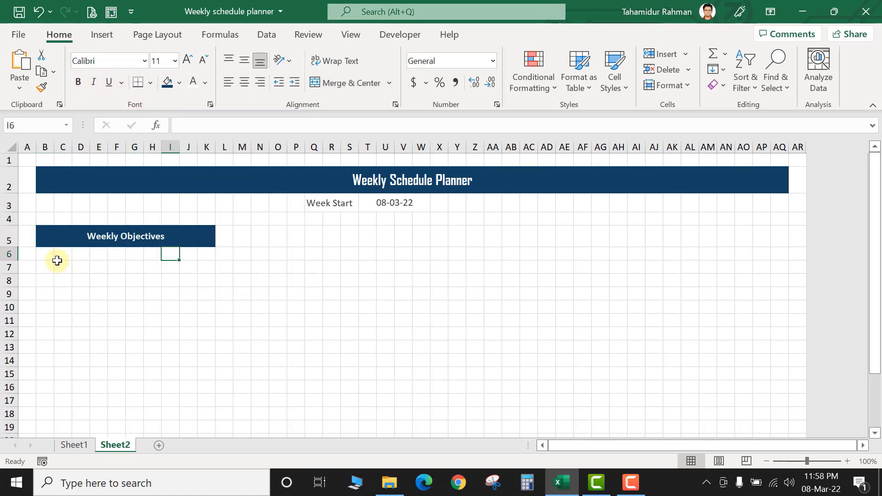
Compare the objective lines with the finished planner on Sheet1, then return to Sheet2.
mouse_move(47, 253)
left_mouse_down()
mouse_move(144, 308)
mouse_move(205, 307)
left_mouse_up()
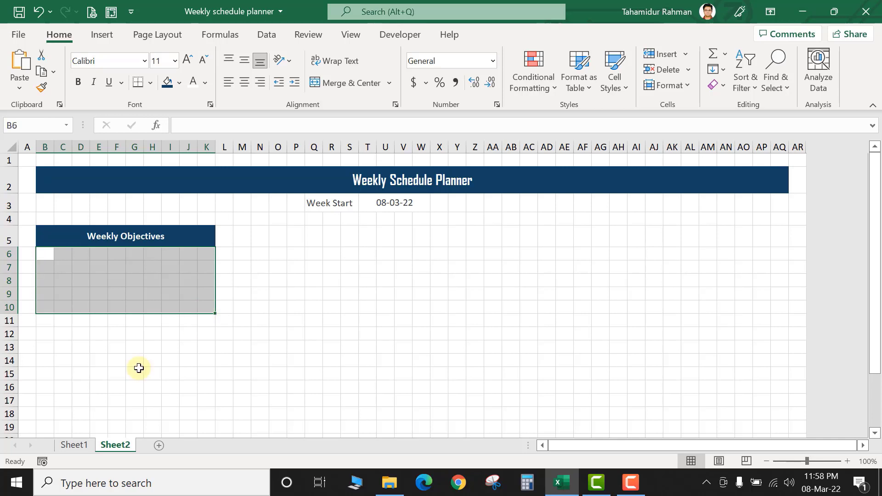
left_click(86, 447)
left_click(77, 282)
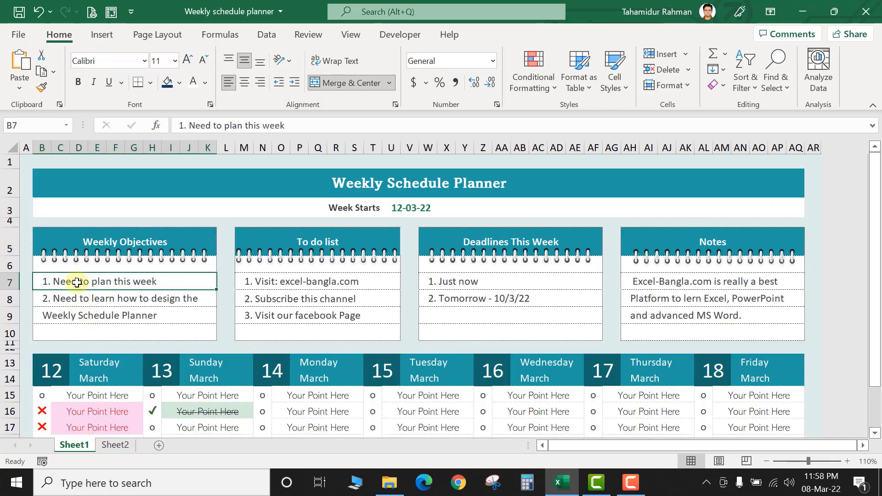
left_click(75, 270)
left_click(76, 284)
left_click(73, 299)
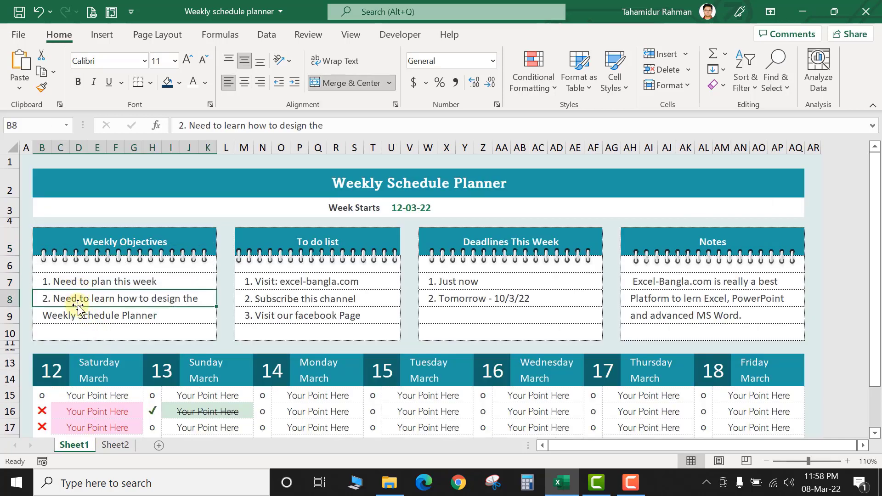
left_click(79, 319)
left_click(72, 330)
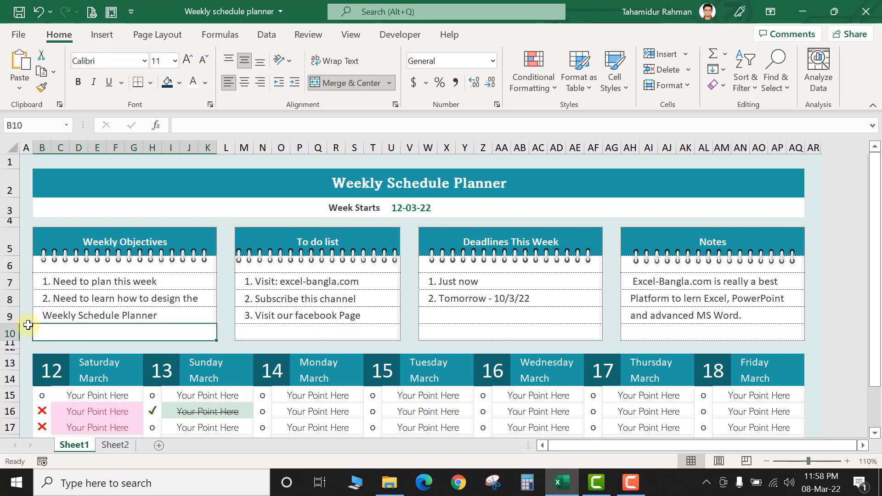
left_click(103, 448)
left_click(22, 252)
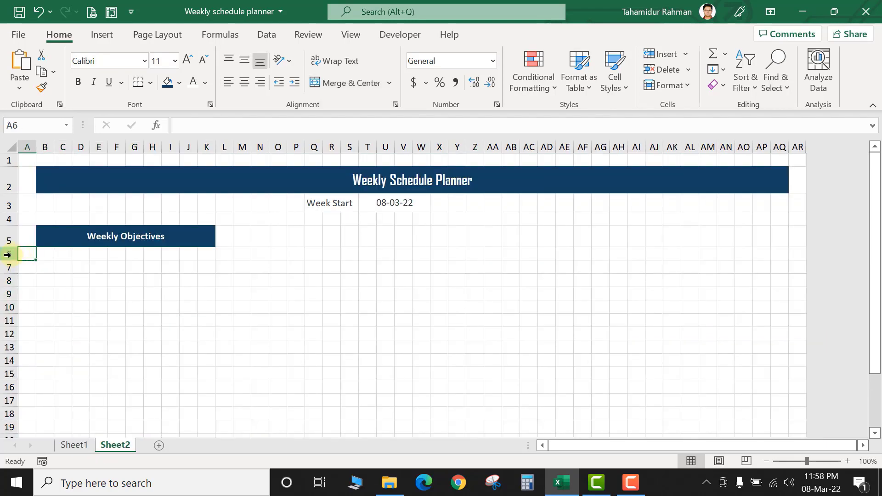
Merge Across C6:K6, fill that layout down through row 10, and select B6:K10.
left_click_drag(5, 255, 8, 318)
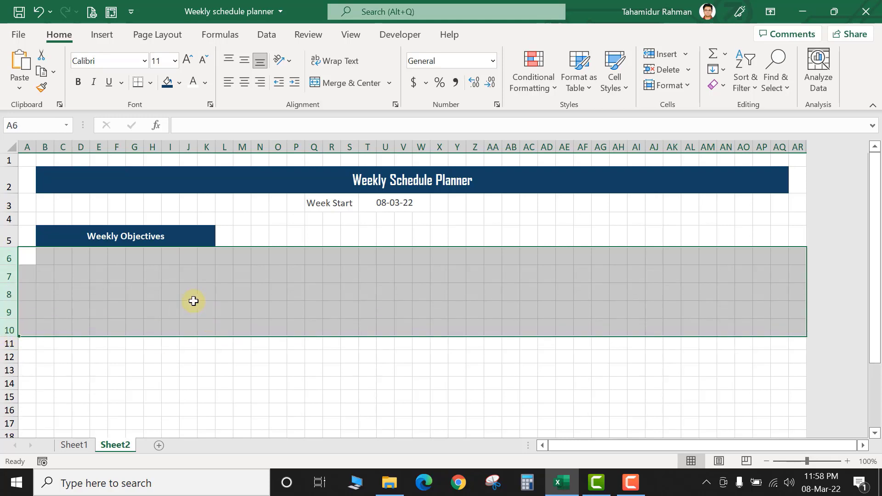
left_click(177, 290)
left_click_drag(49, 256, 205, 257)
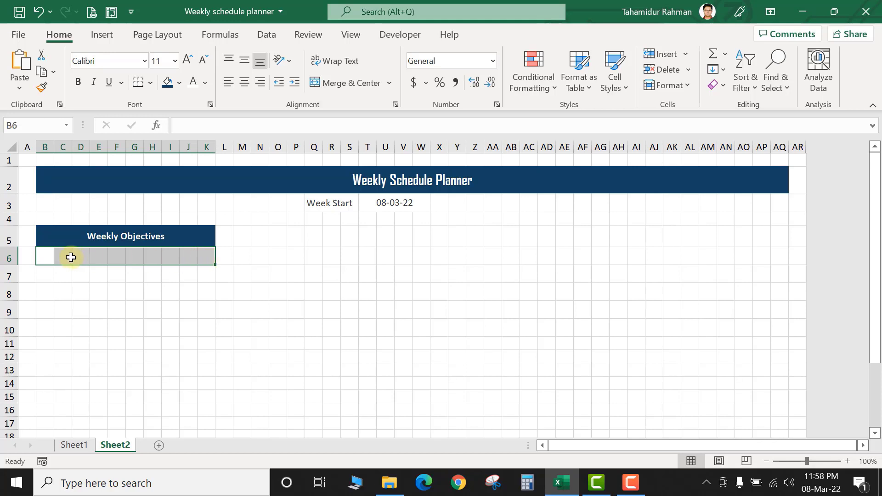
left_click(42, 254)
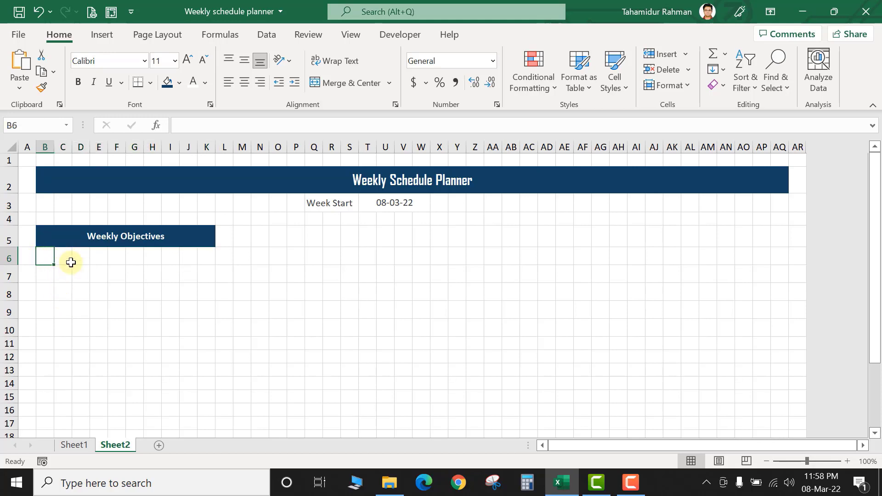
left_click_drag(66, 258, 206, 258)
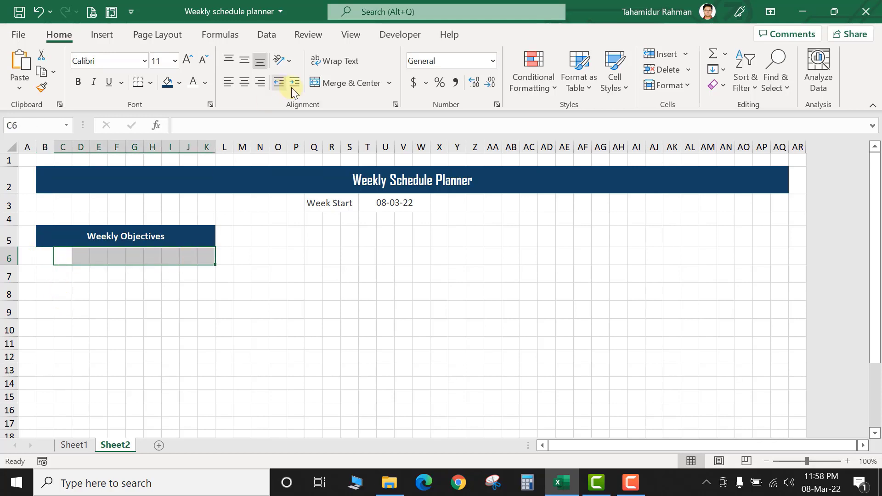
left_click(390, 83)
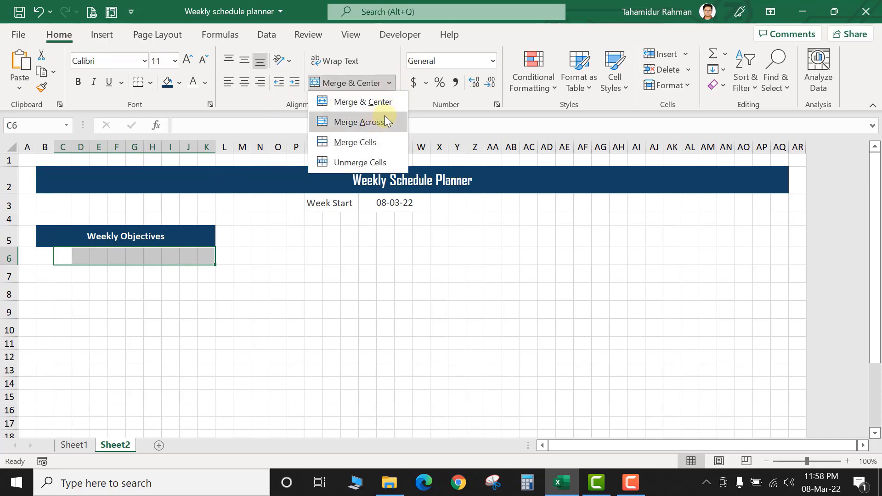
left_click(386, 119)
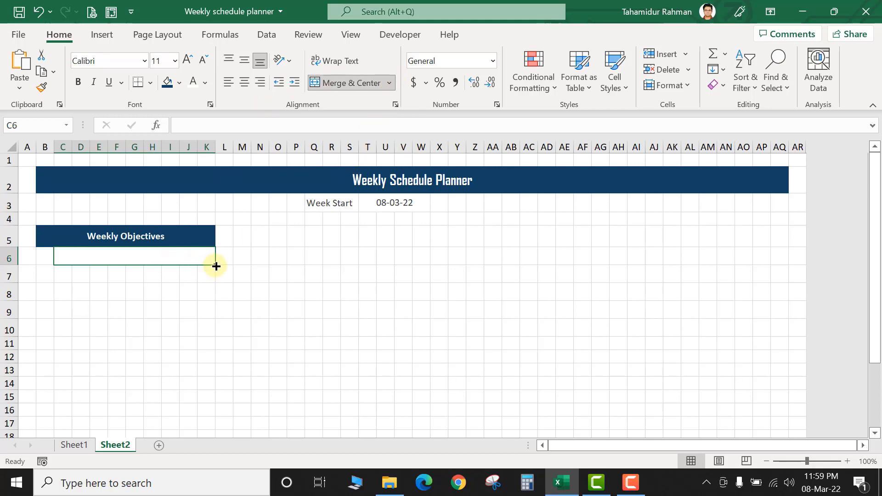
left_click_drag(216, 266, 214, 335)
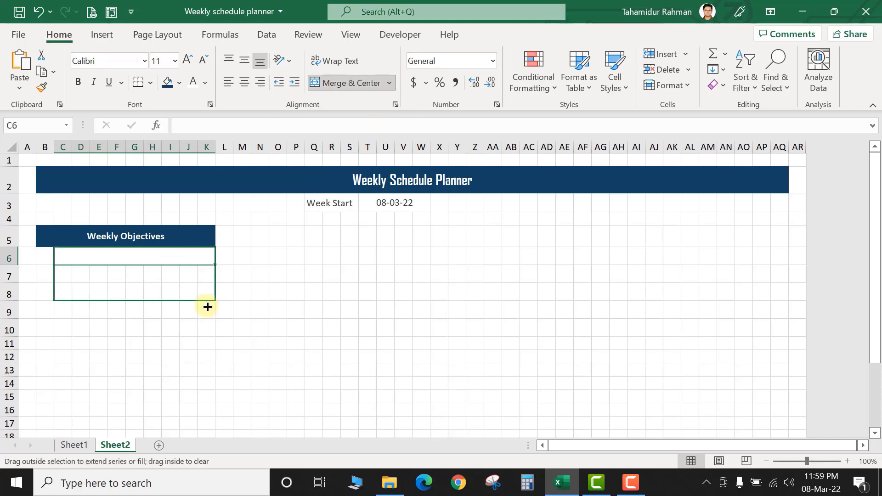
left_click(159, 321)
left_click_drag(43, 259, 91, 327)
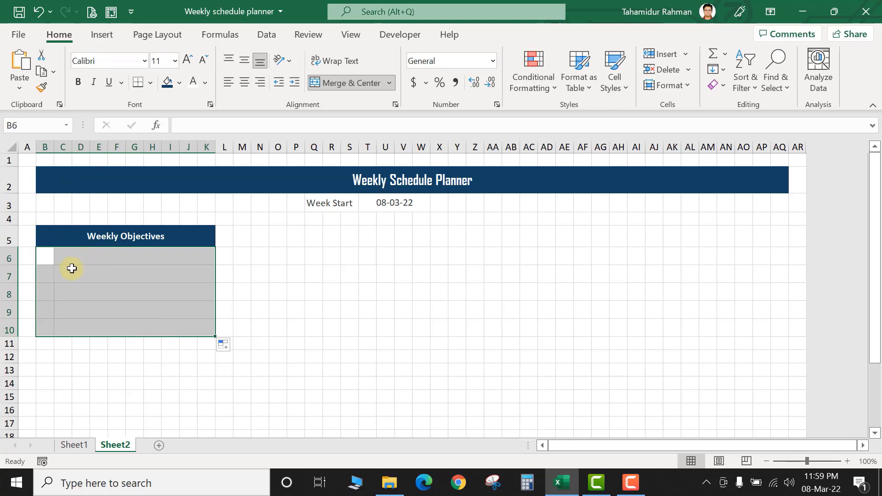
Apply All Borders to the note area B6:K10.
left_click(153, 84)
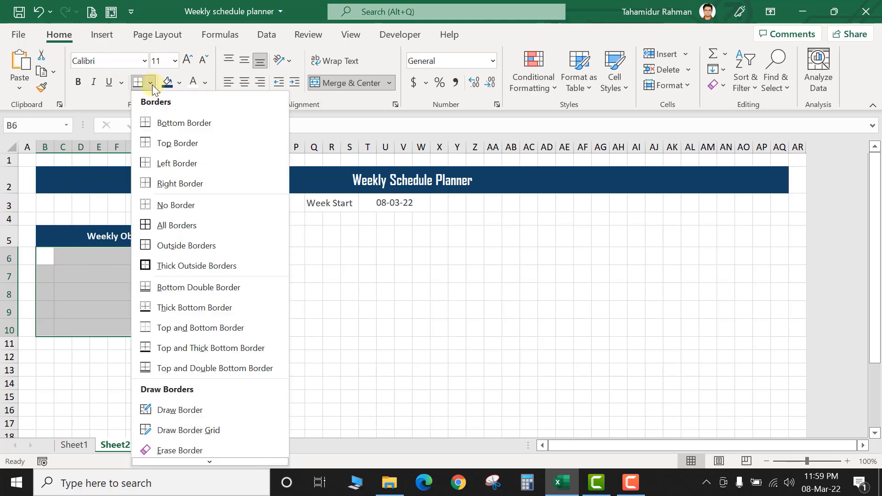
left_click(413, 286)
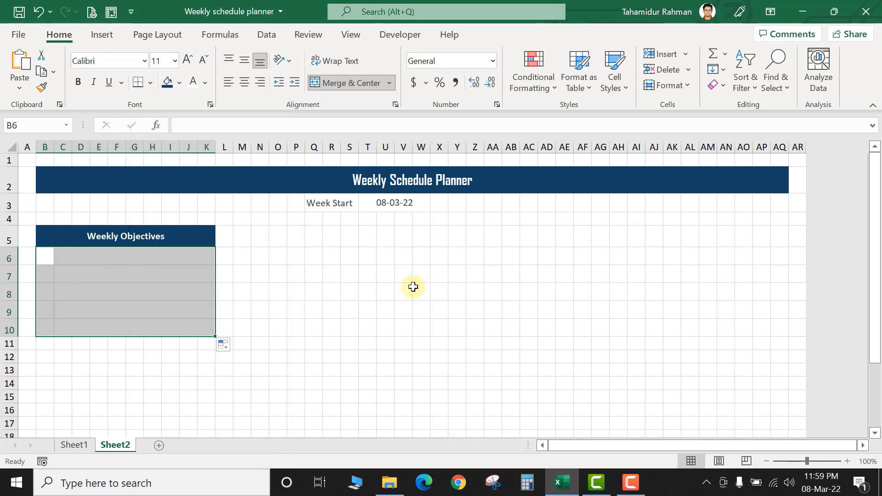
left_click(150, 82)
left_click(166, 225)
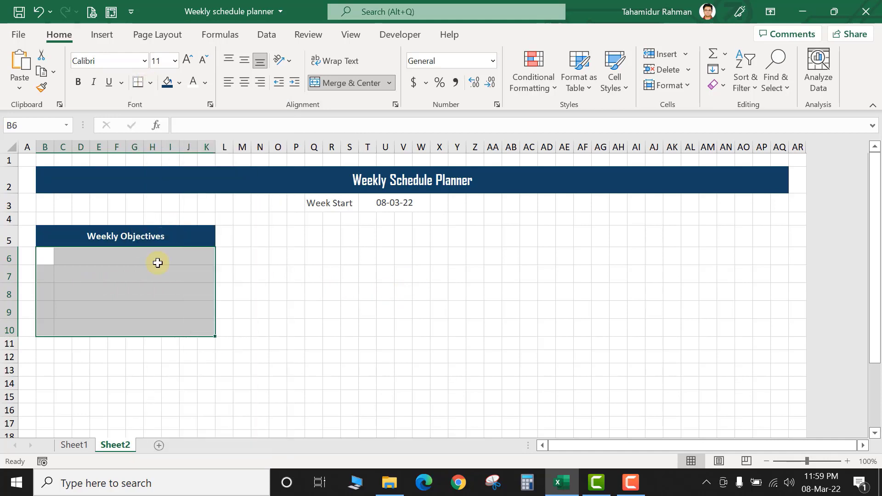
left_click(101, 368)
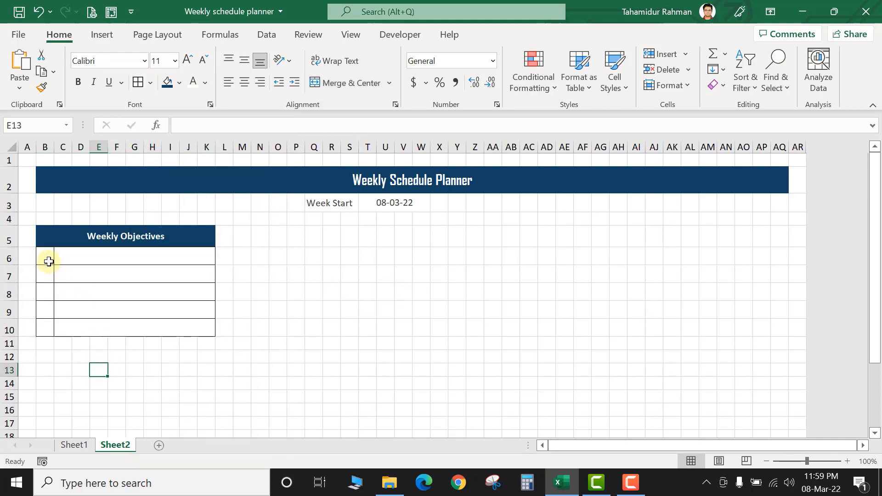
mouse_move(48, 260)
left_mouse_down()
mouse_move(131, 262)
mouse_move(166, 328)
left_mouse_up()
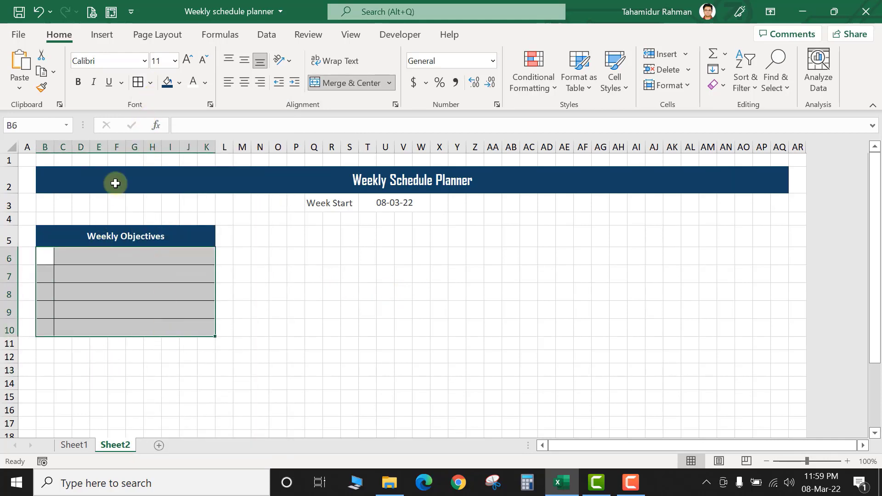
Restyle B6:K10's outline and inside borders as thin dotted lines.
left_click(148, 83)
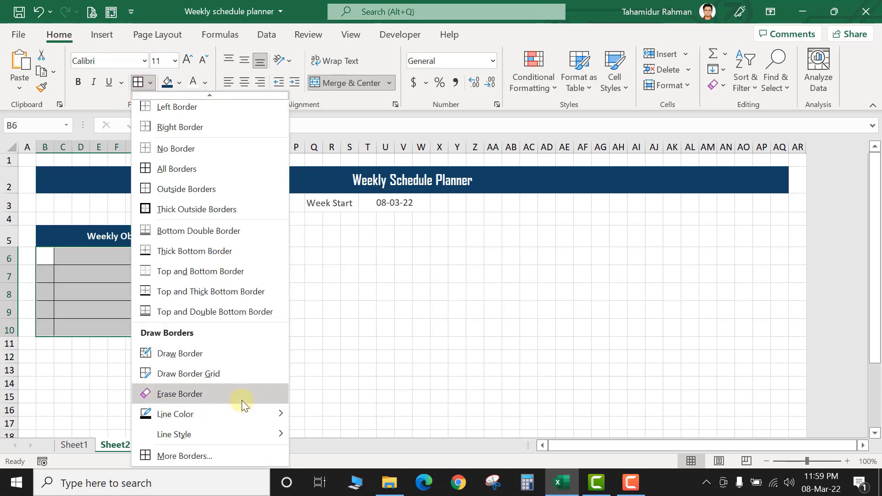
left_click(216, 456)
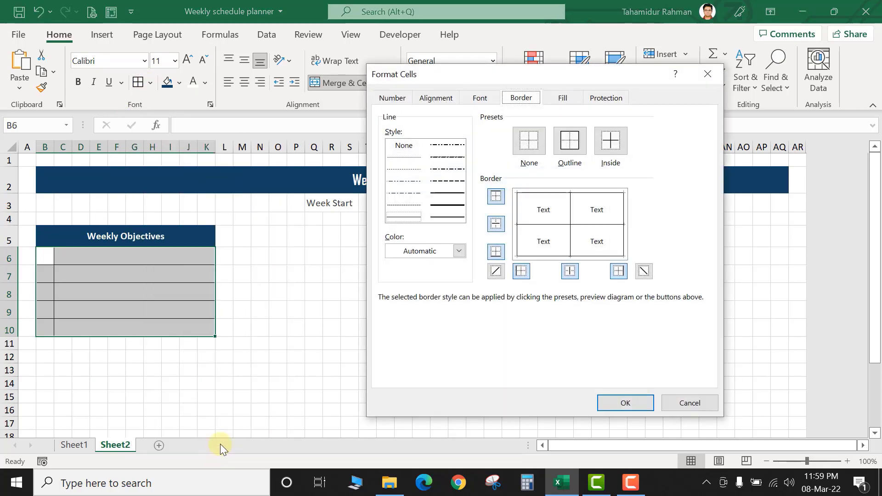
left_click(569, 140)
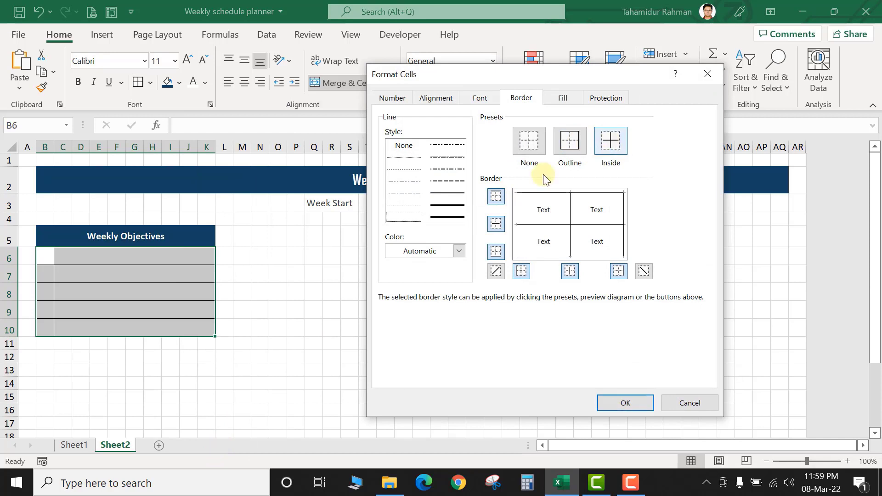
left_click(402, 170)
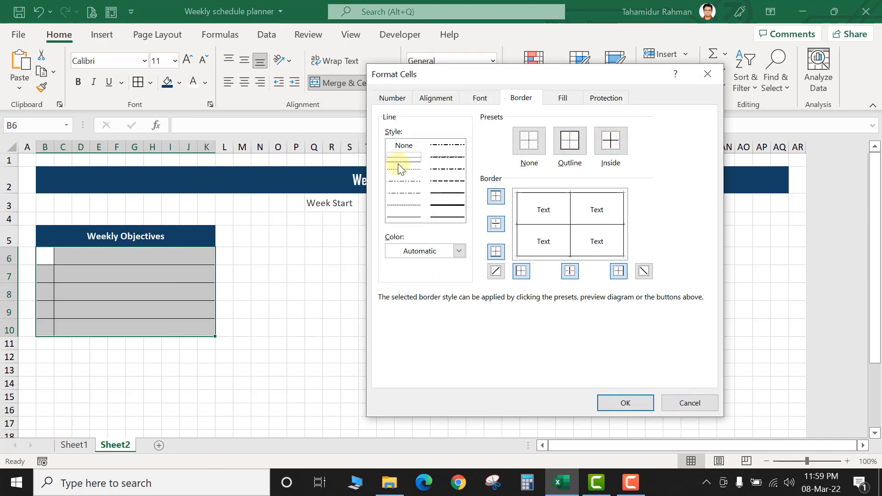
left_click(395, 155)
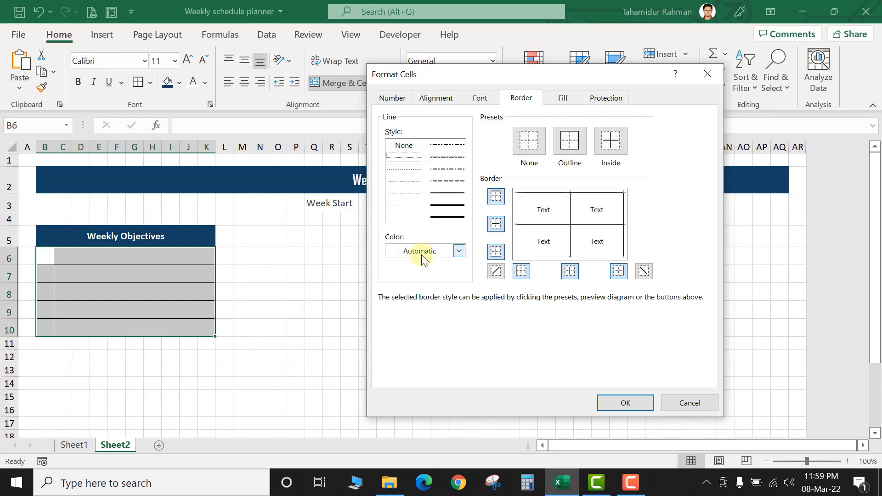
left_click(557, 149)
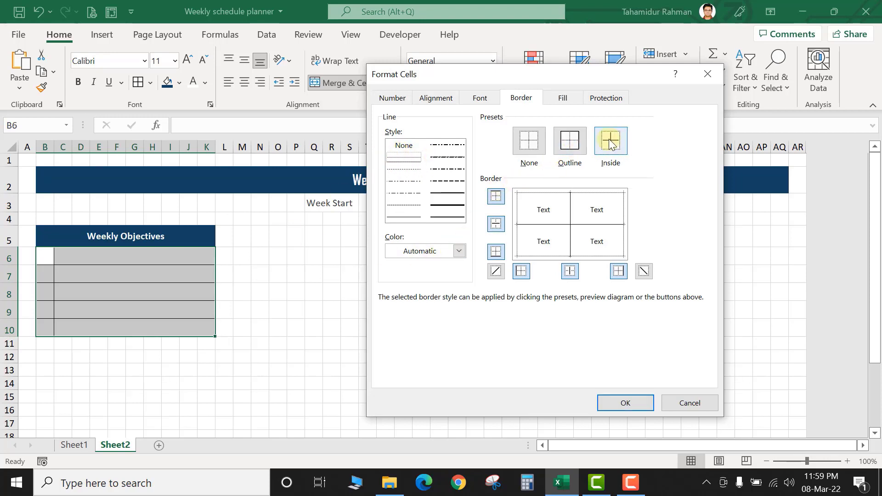
left_click(610, 140)
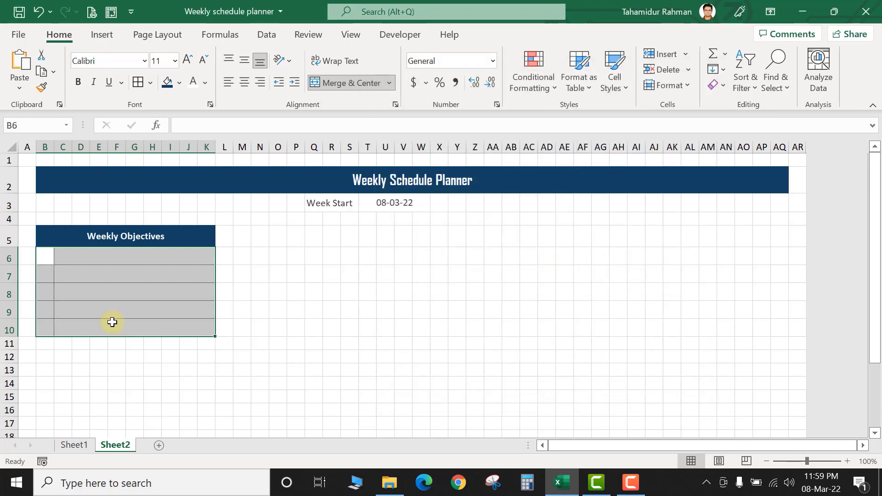
left_click(110, 324)
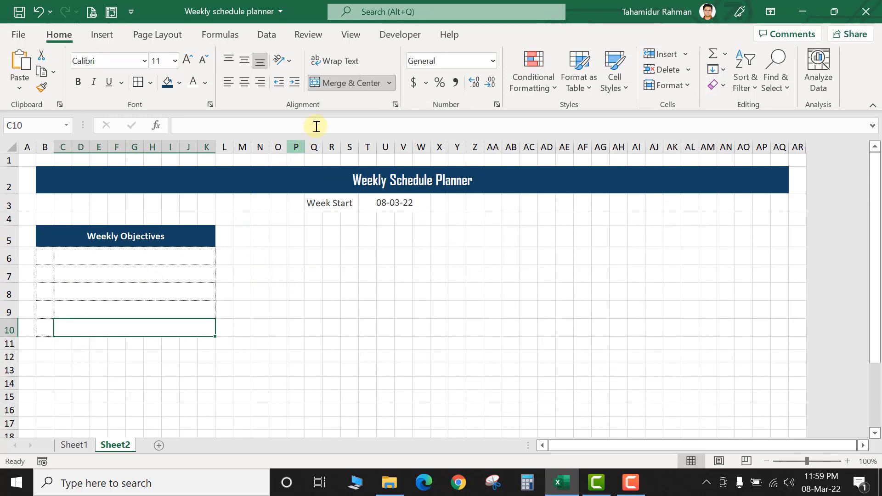
Hide the sheet gridlines to check the borders, then show them again.
left_click(350, 34)
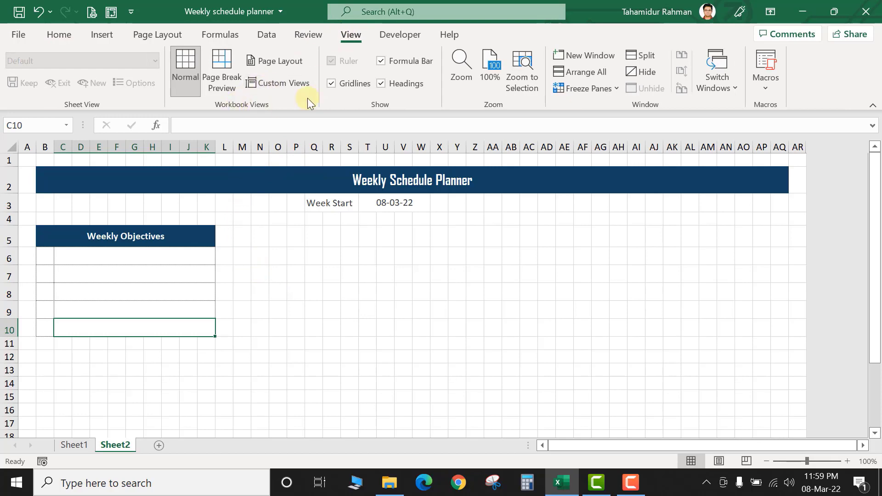
left_click(338, 83)
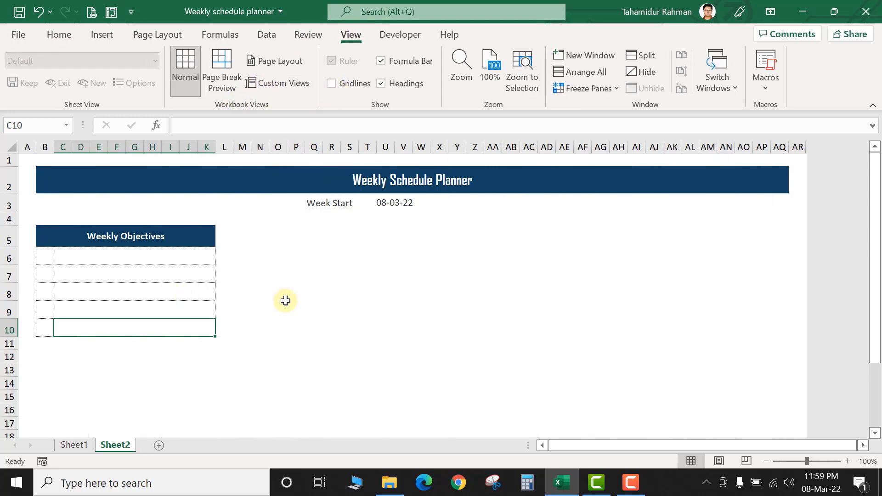
left_click_drag(286, 296, 281, 310)
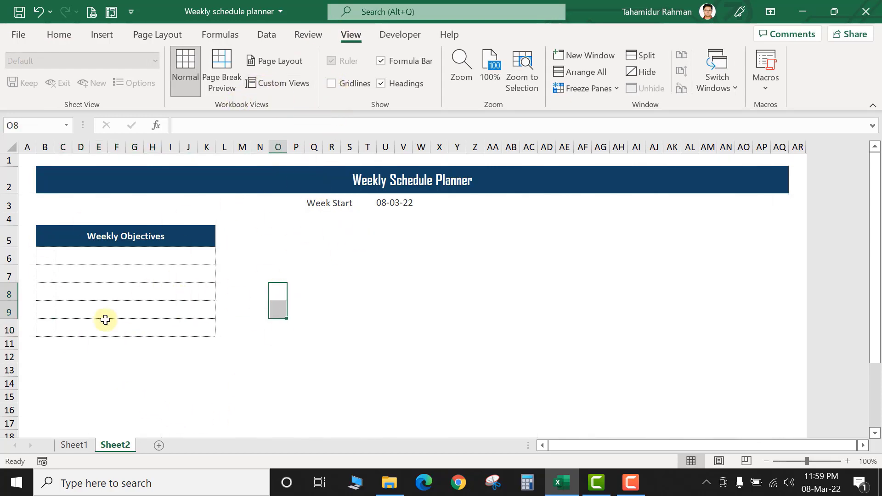
left_click(332, 84)
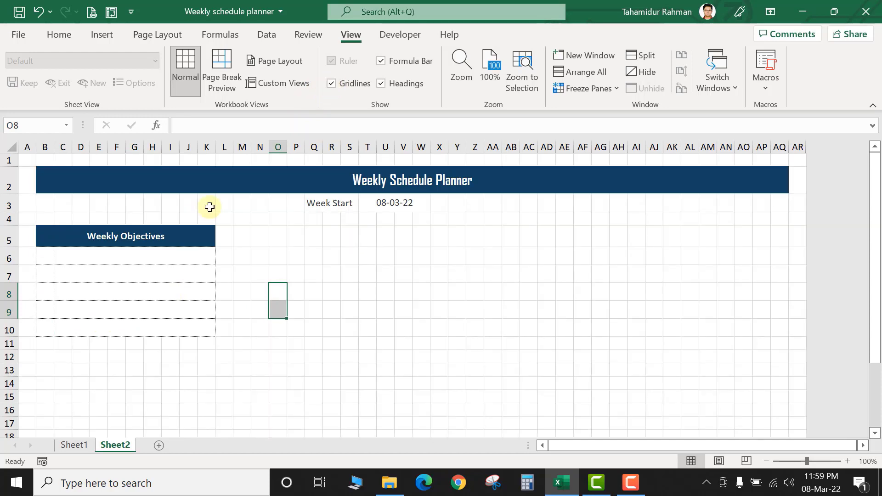
left_click(200, 292)
Middle-align the five entry rows B6:K10.
left_click_drag(53, 241, 179, 327)
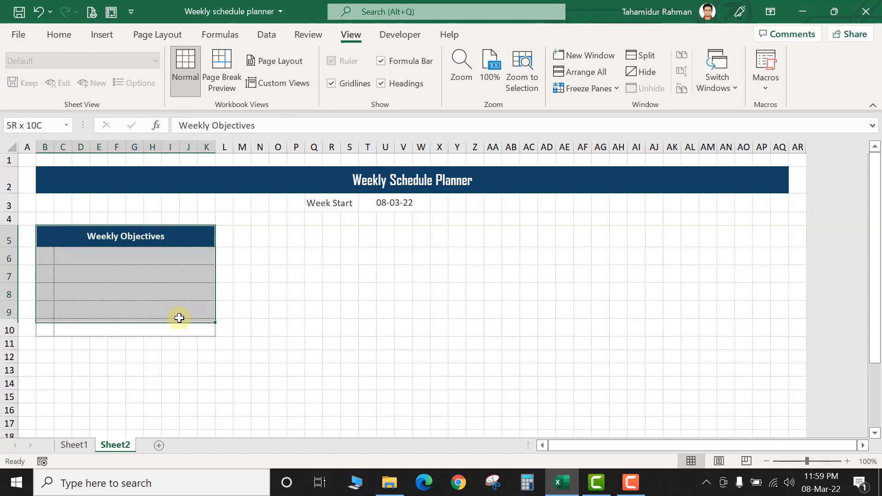
left_click(180, 327)
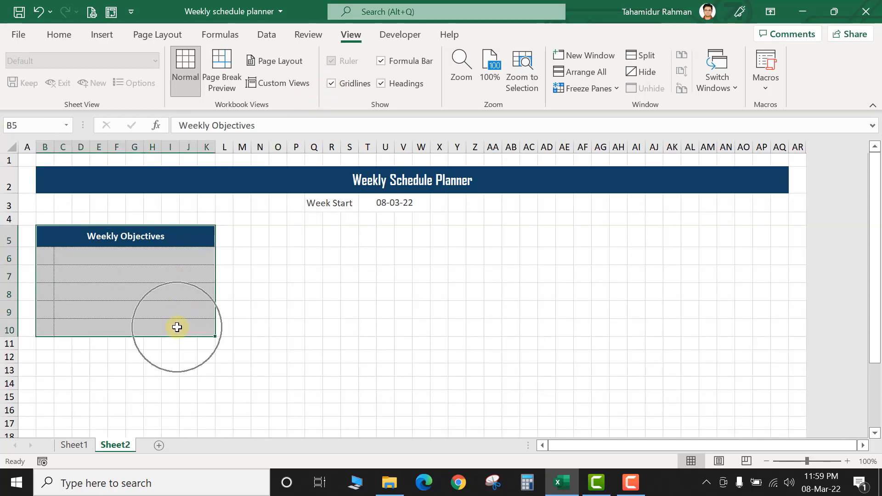
left_click_drag(46, 257, 185, 325)
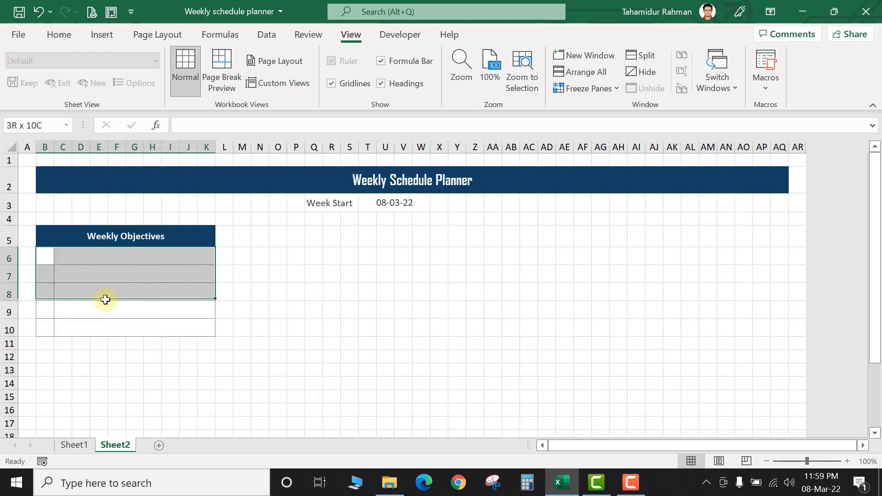
left_click(66, 36)
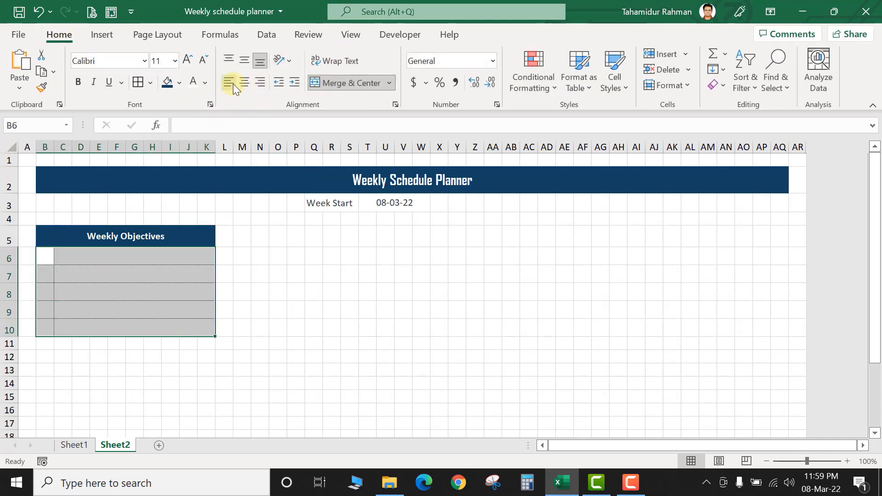
left_click(244, 62)
Merge C6:K10 across each row and try a test entry in C6.
left_click_drag(44, 256, 40, 327)
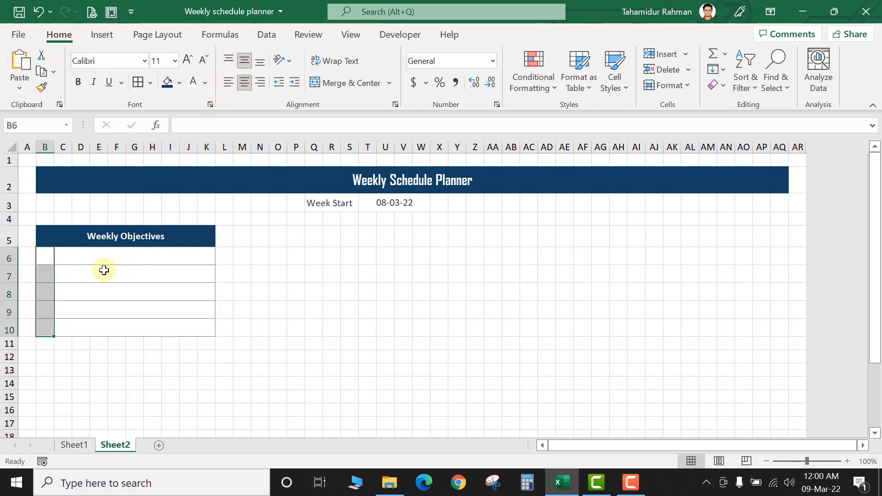
left_click_drag(109, 257, 108, 328)
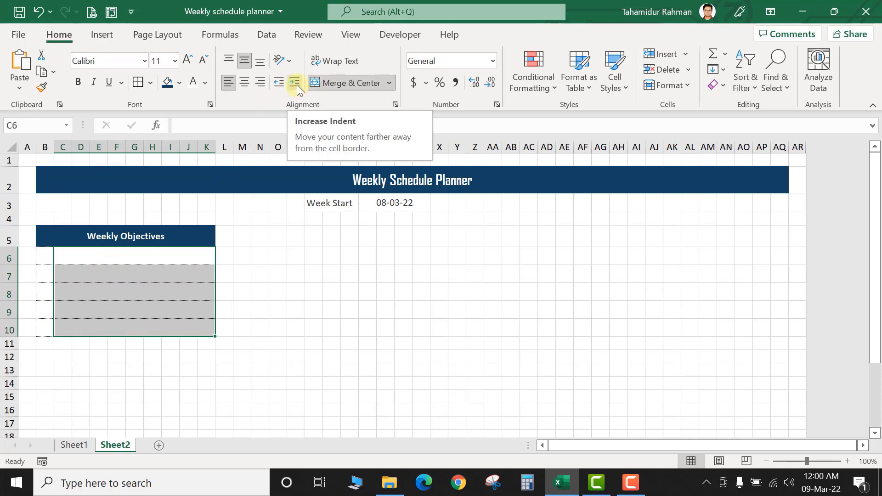
left_click(118, 260)
type("jajfda")
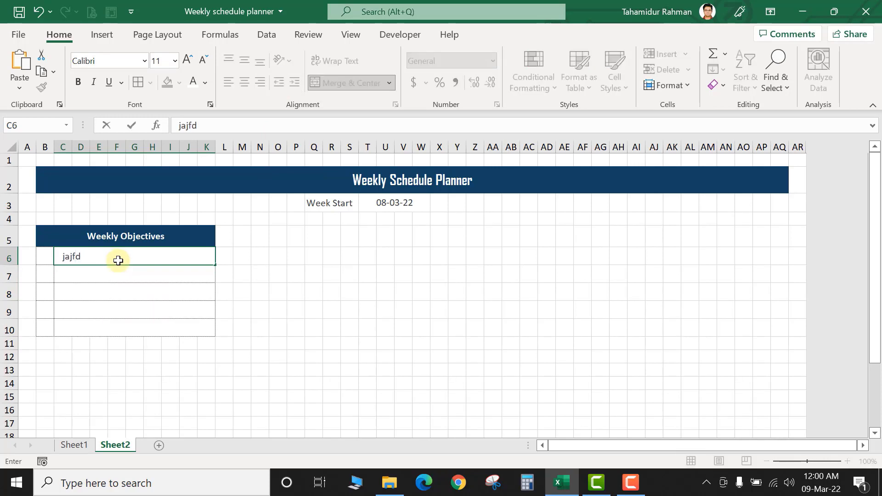
left_click(295, 269)
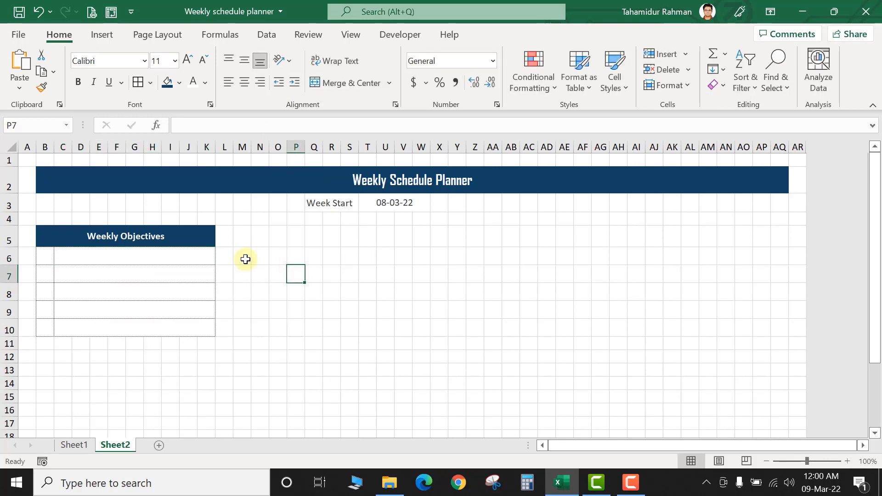
left_click_drag(43, 236, 131, 325)
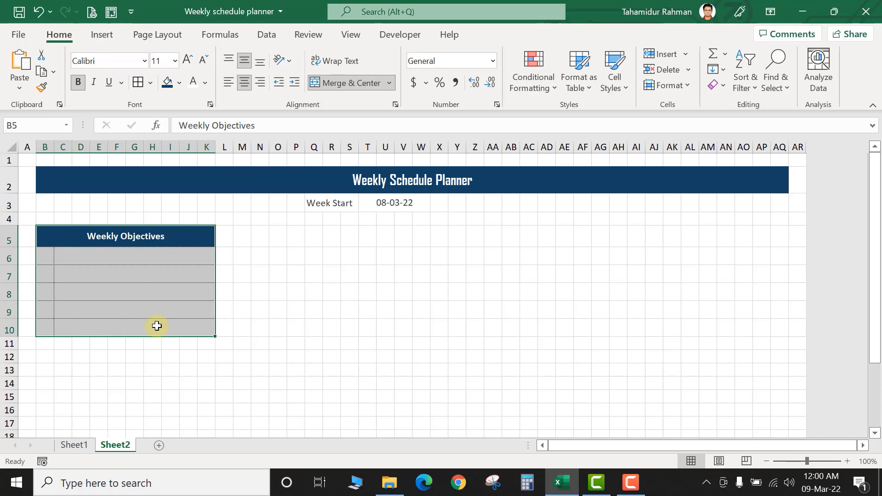
Duplicate the B5:K10 box along row 5, placing copies at M5, W5 and AH5.
key("ctrl+c")
left_click(243, 237)
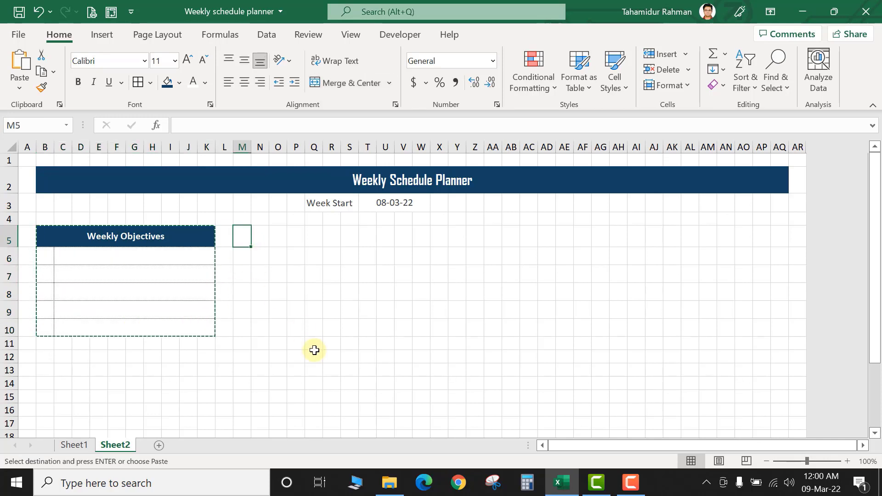
key("ctrl+v")
left_click(443, 238)
key("ctrl+v")
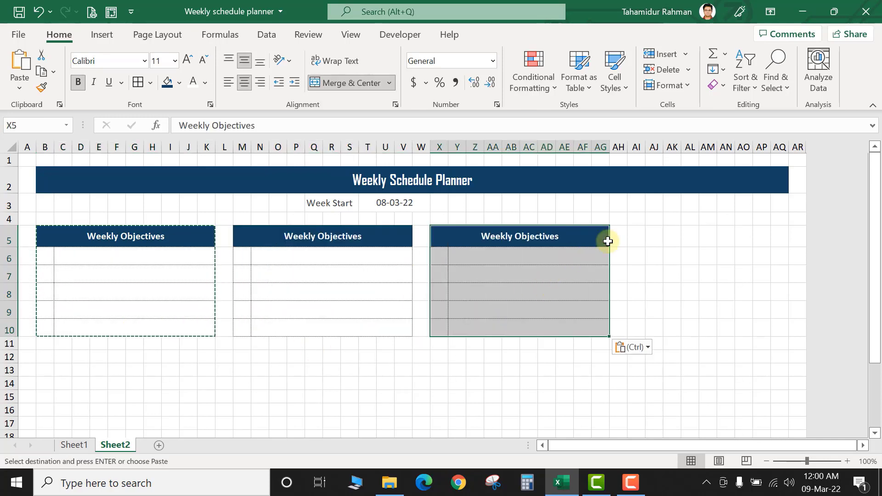
left_click_drag(608, 241, 653, 295)
left_click_drag(422, 236, 625, 229)
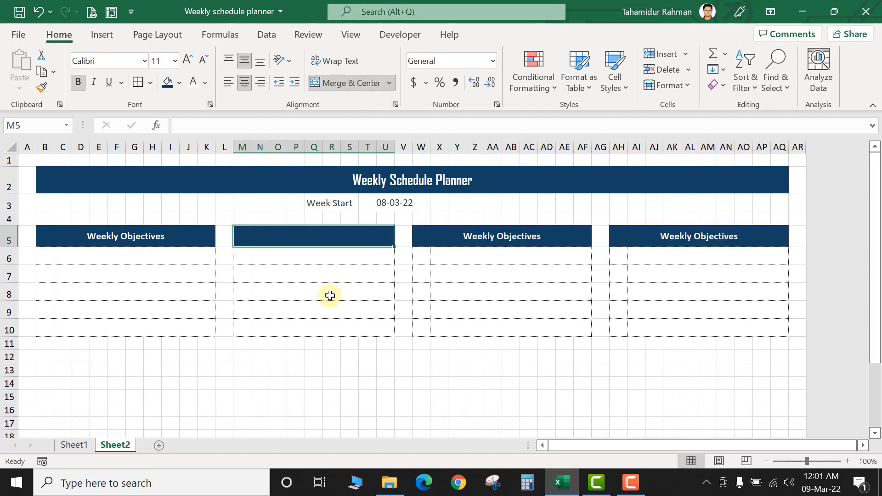
Copy 'To do list' from Sheet1 and make it the second box's header in M5.
left_click(61, 445)
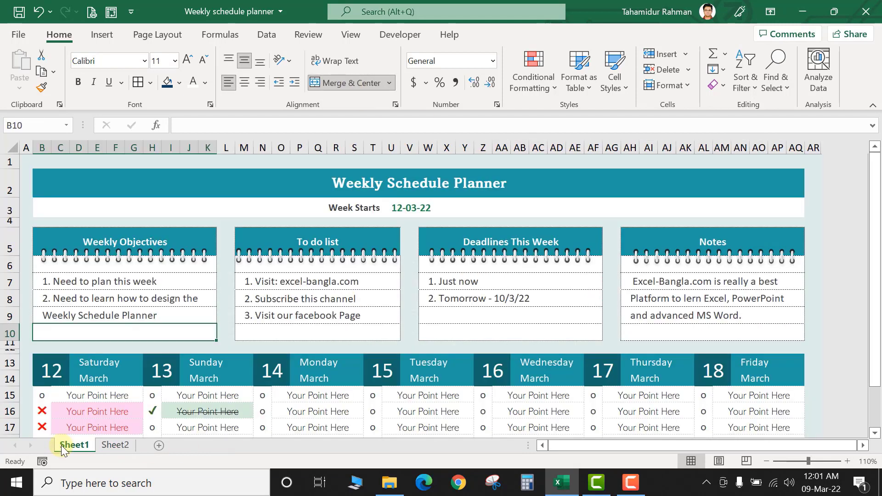
left_click(294, 241)
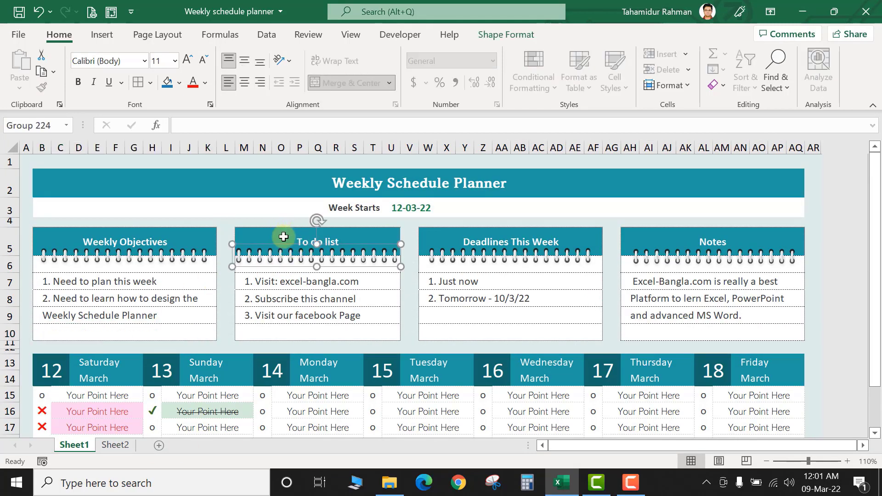
left_click(282, 234)
left_click_drag(230, 126, 126, 127)
key("ctrl+c")
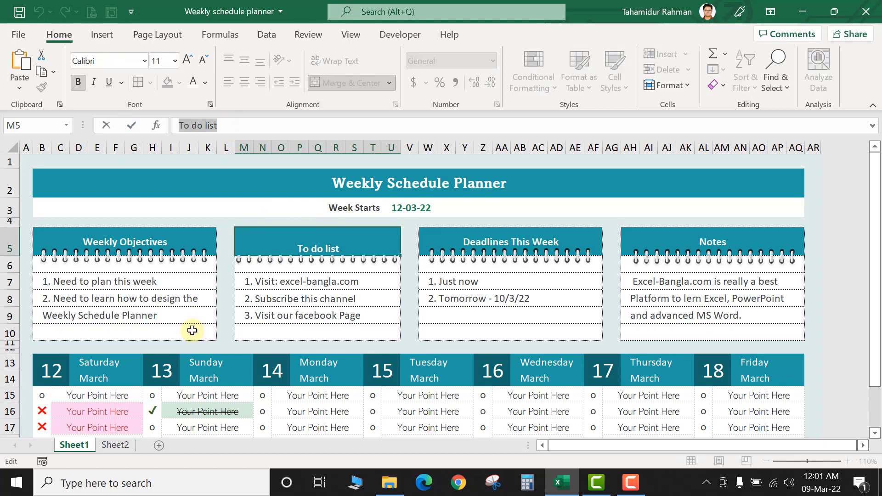
key("ctrl+Page_Down")
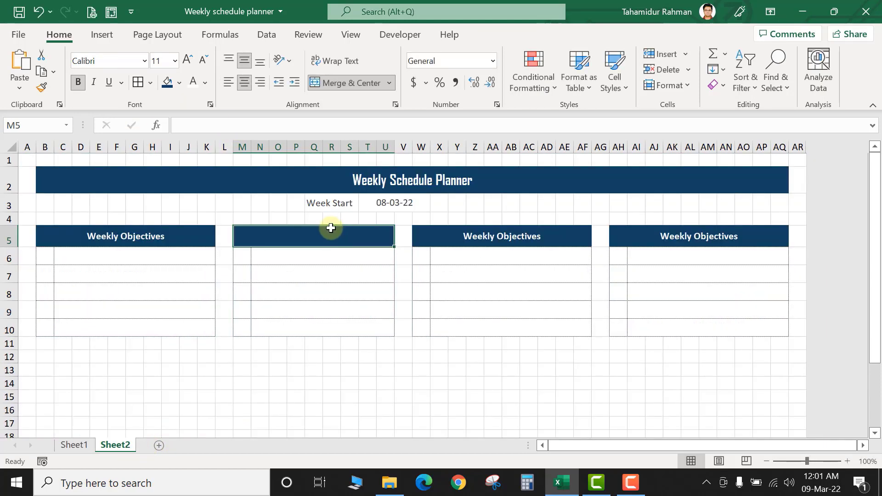
double_click(322, 233)
key("ctrl+v")
left_click(458, 240)
left_click(309, 236)
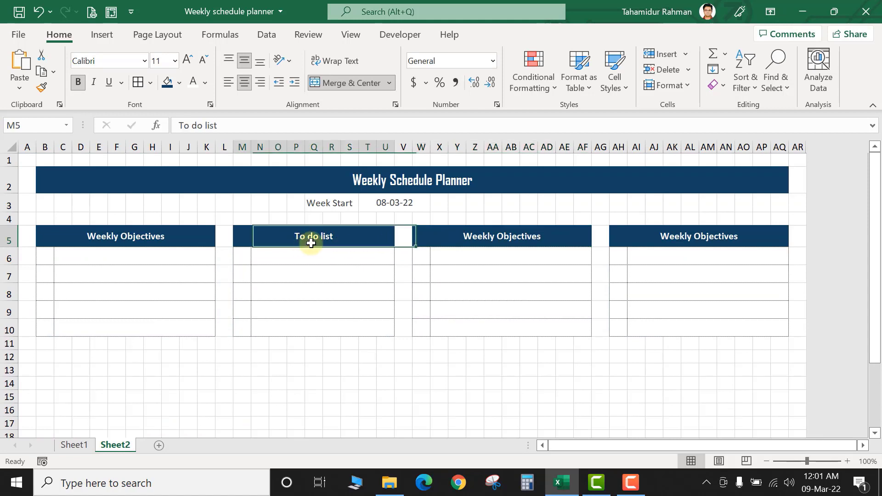
Replace the third box's header in W5 with 'Deadlines This Week' from Sheet1.
left_click(70, 451)
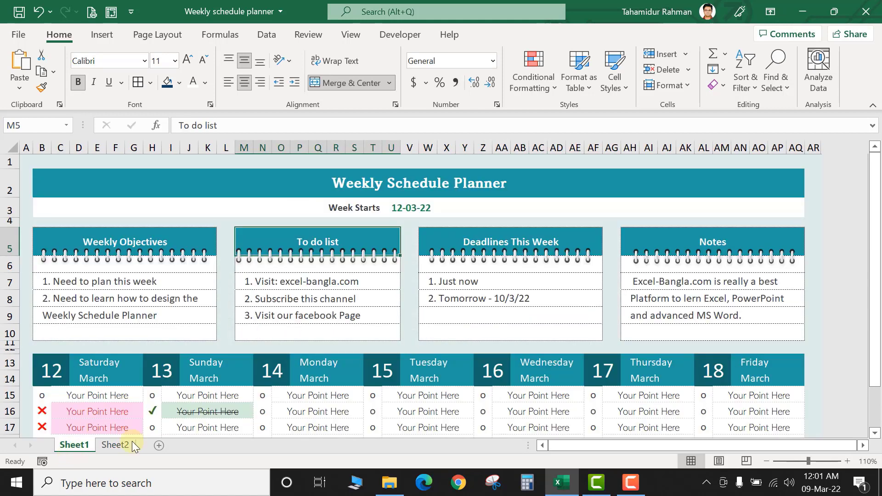
left_click(507, 241)
left_click_drag(267, 125, 87, 124)
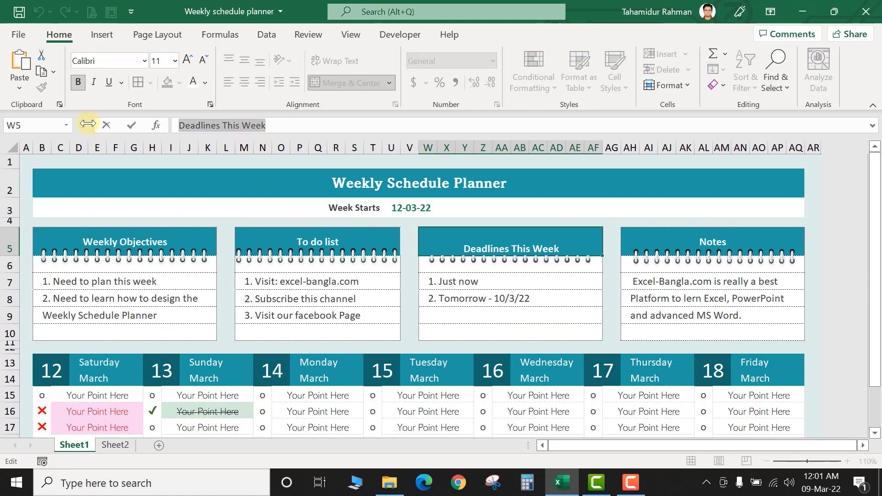
key("Escape")
key("ctrl+Page_Down")
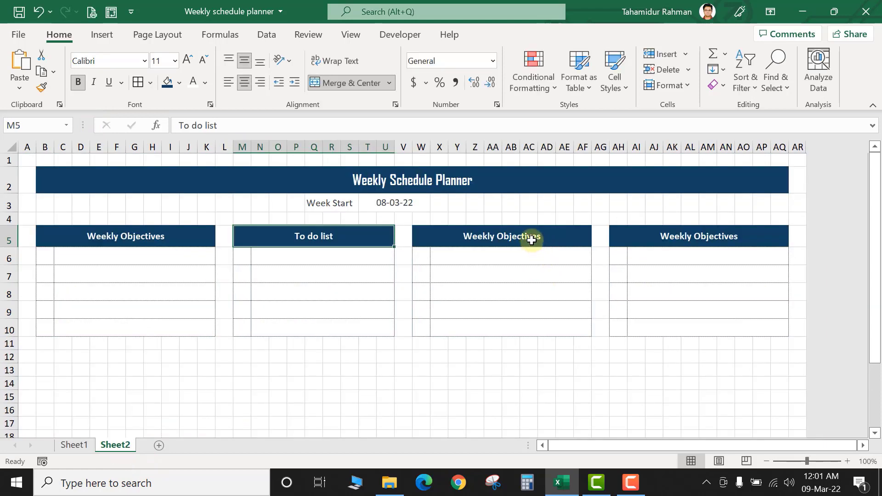
left_click(528, 237)
left_click_drag(271, 126, 126, 124)
key("ctrl+v")
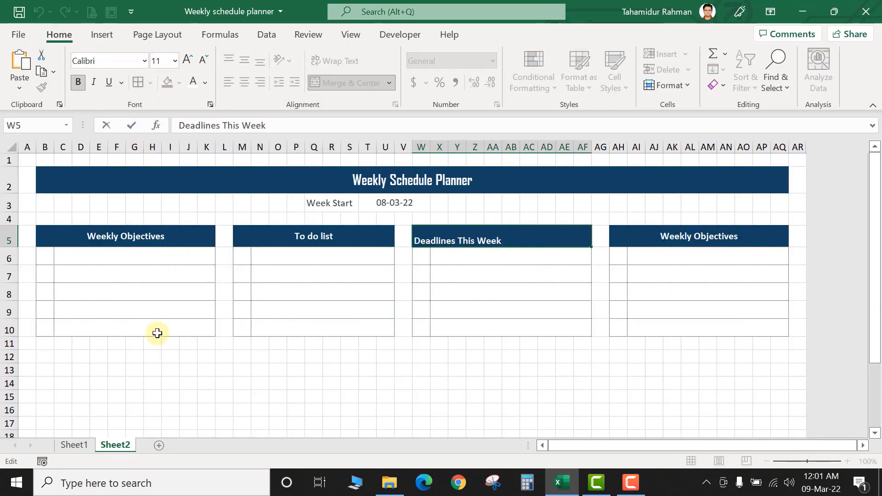
Replace the fourth box's header in AH5 with 'Notes' from Sheet1.
key("ctrl+Page_Up")
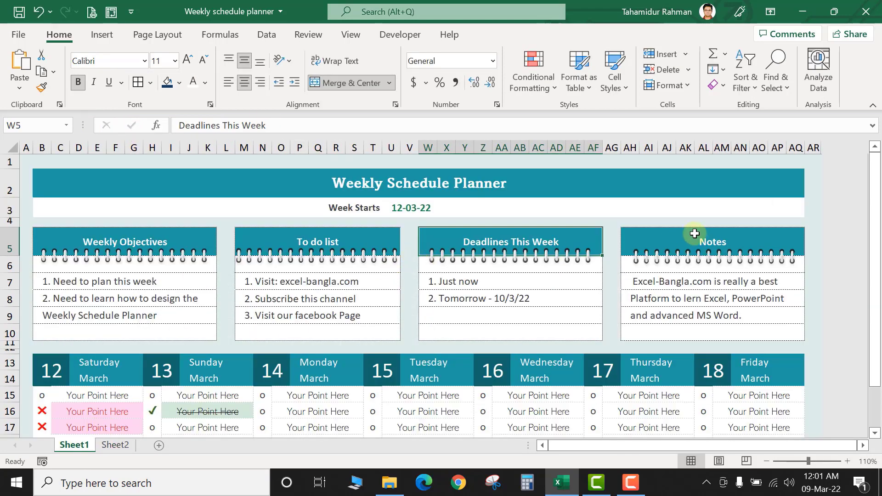
left_click(742, 238)
left_click_drag(208, 126, 140, 129)
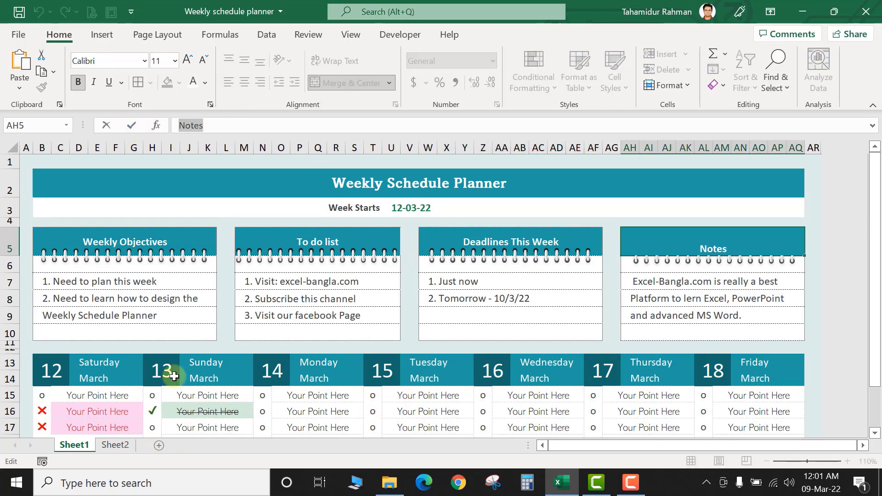
key("Escape")
key("ctrl+Page_Down")
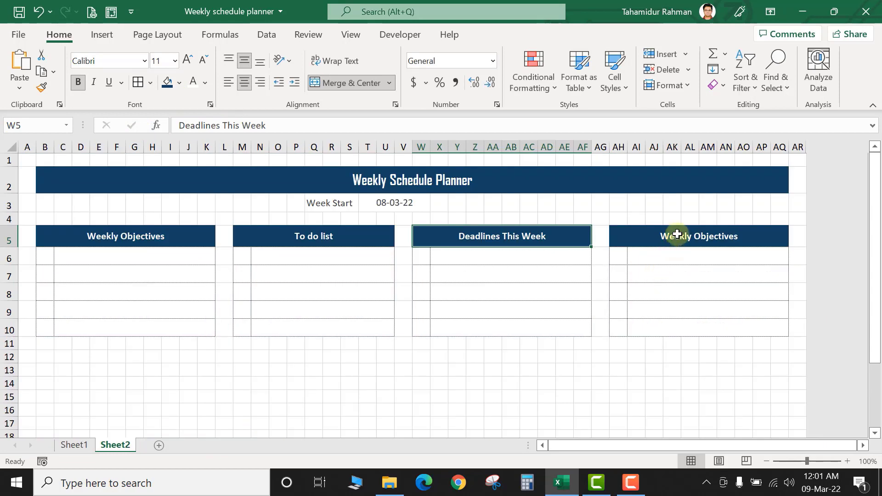
left_click(664, 235)
double_click(664, 235)
left_click_drag(649, 236, 744, 236)
key("ctrl+v")
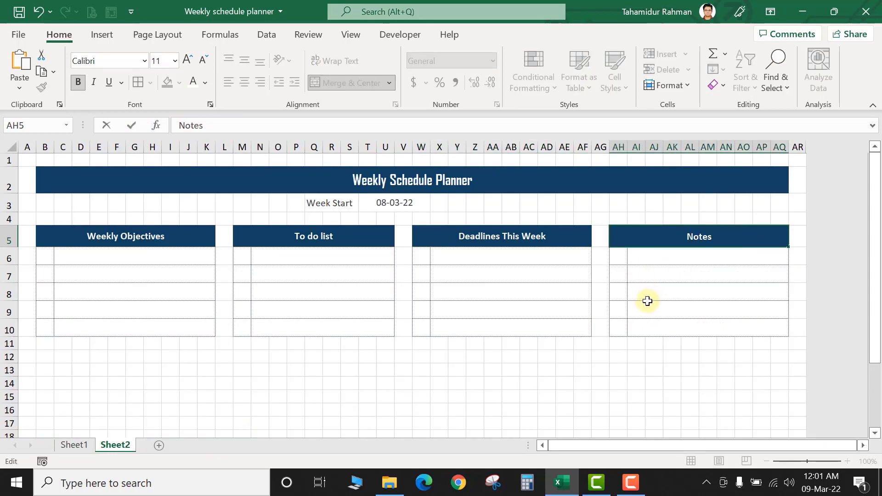
left_click(647, 307)
Adjust row 5's height and set the four headers across B5:AQ5 to Agency FB, size 12.
left_click_drag(12, 247, 12, 257)
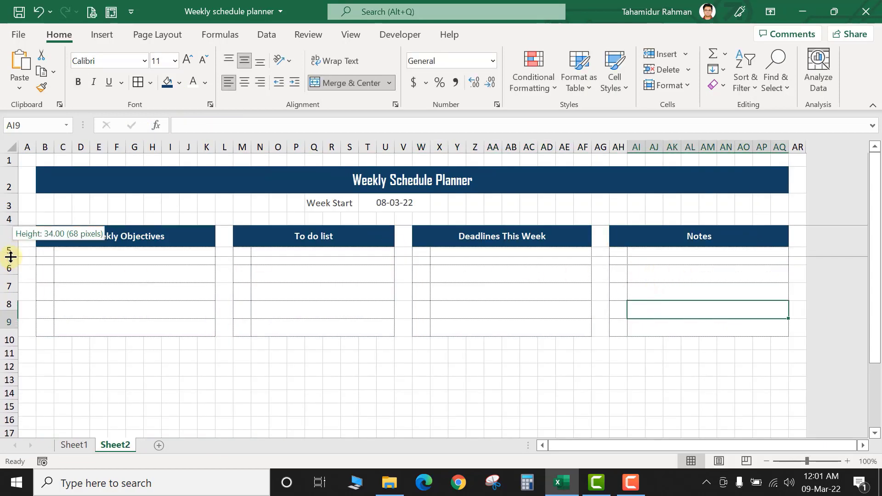
left_click(138, 240)
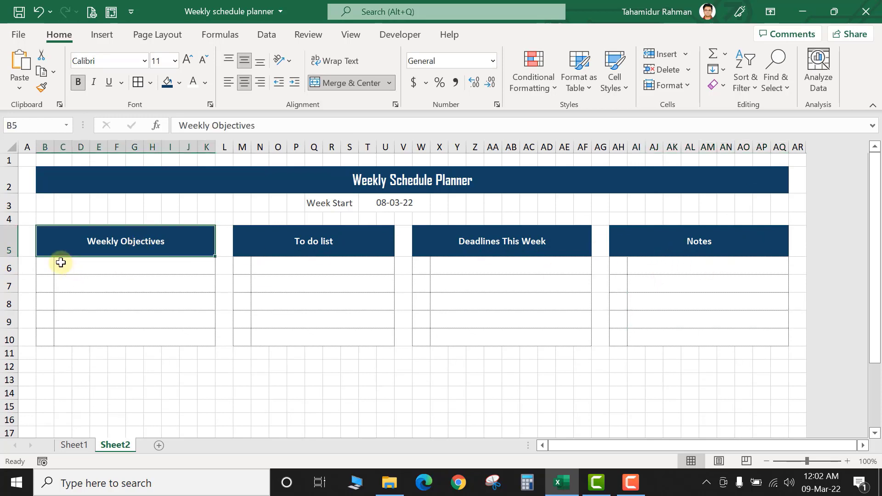
left_click_drag(14, 256, 14, 254)
left_click(187, 290)
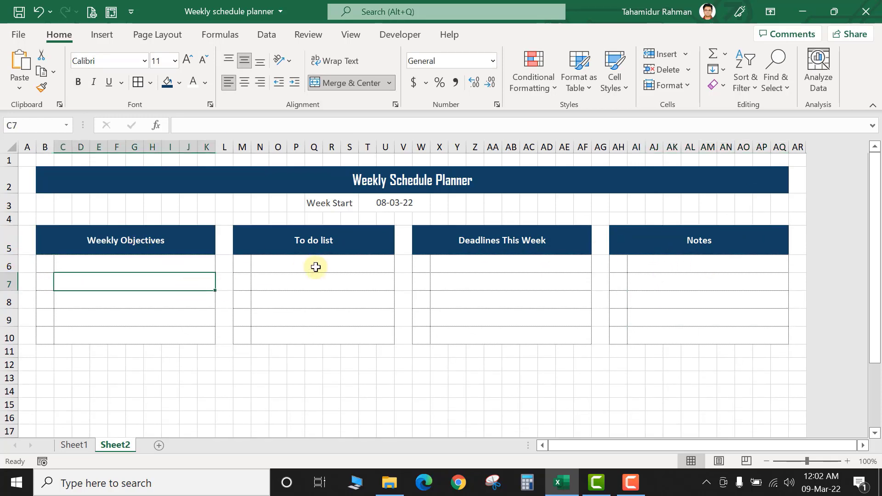
left_click(322, 265)
left_click(126, 242)
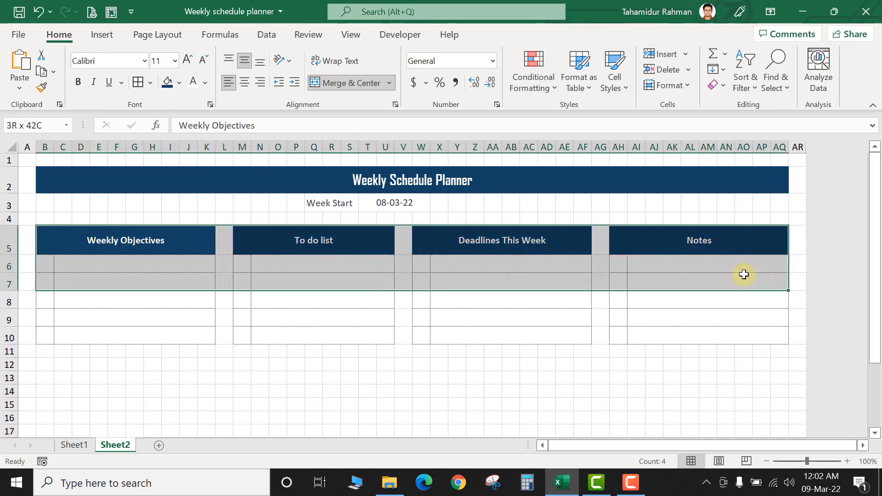
left_click_drag(323, 265, 732, 238)
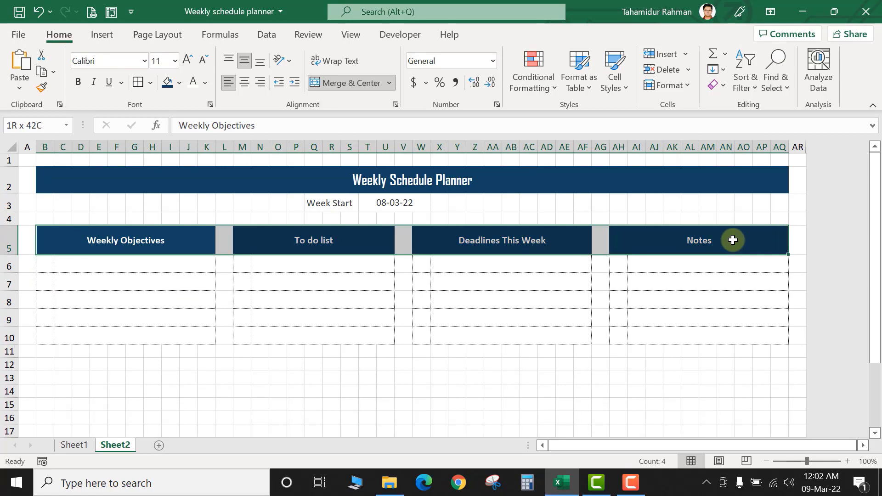
left_click(143, 61)
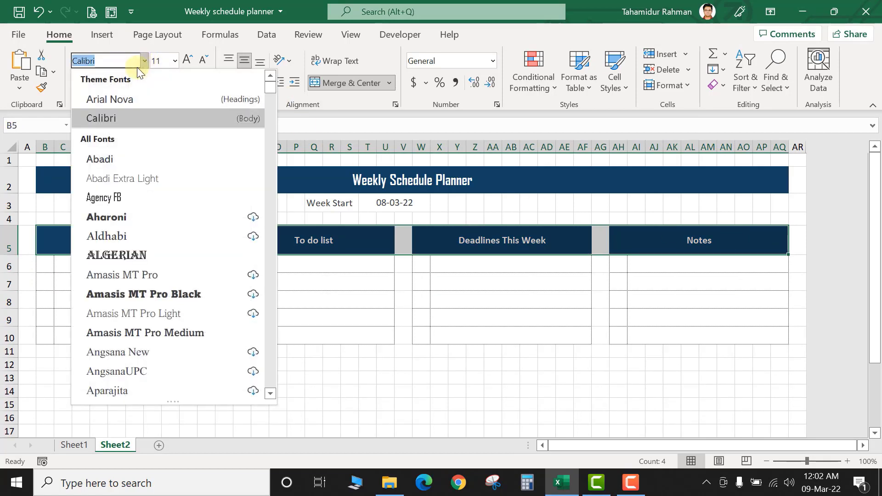
left_click(96, 204)
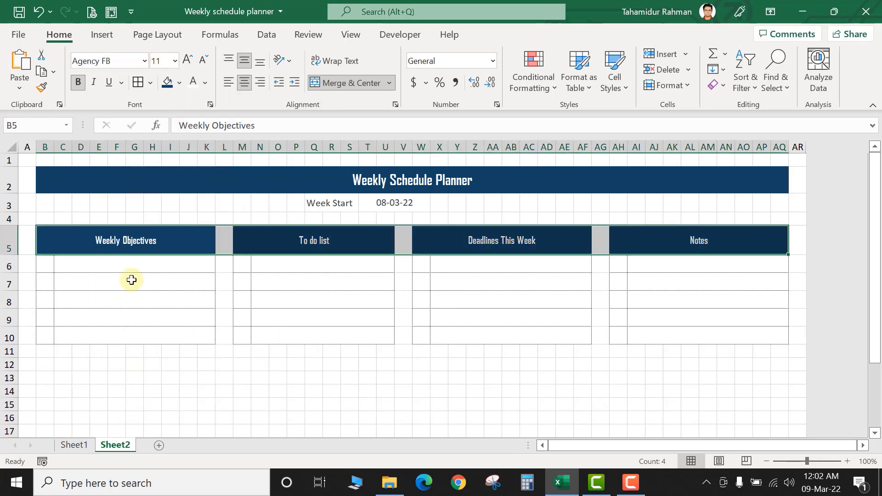
left_click(187, 60)
left_click(369, 262)
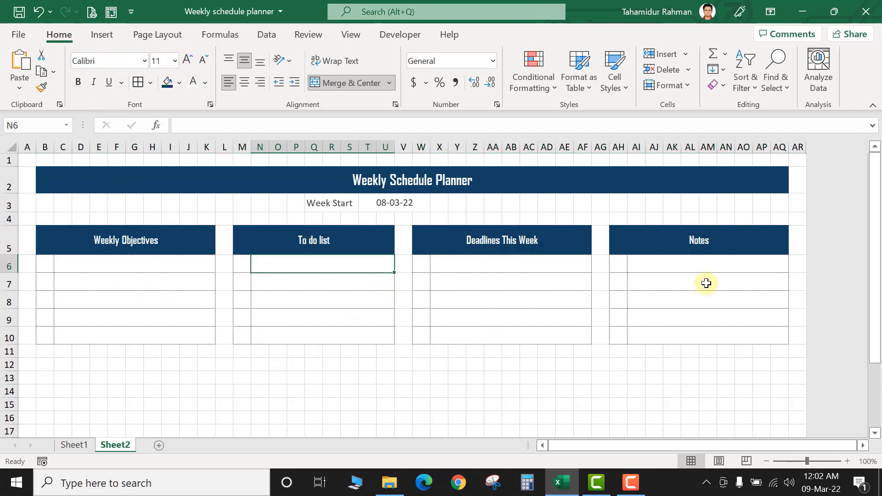
Merge the Notes box's first row into one cell and turn off sheet gridlines.
left_click_drag(618, 263, 677, 268)
left_click(334, 82)
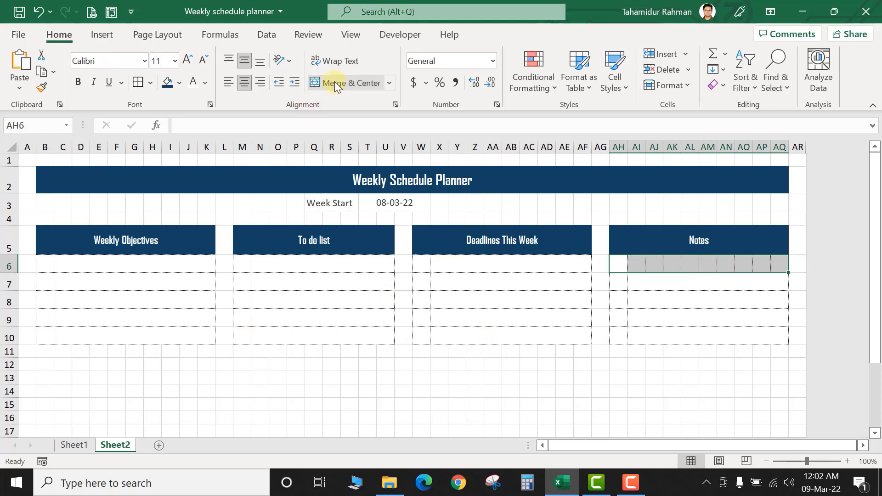
left_click(509, 317)
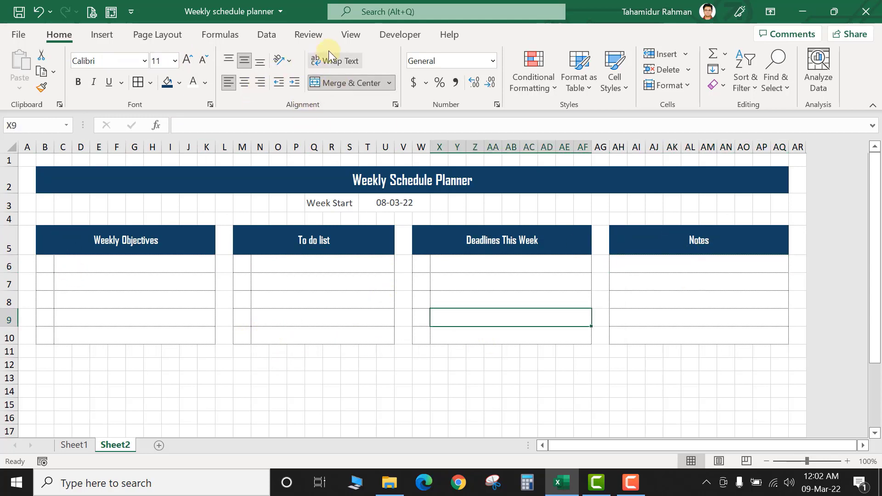
left_click(349, 35)
left_click(332, 83)
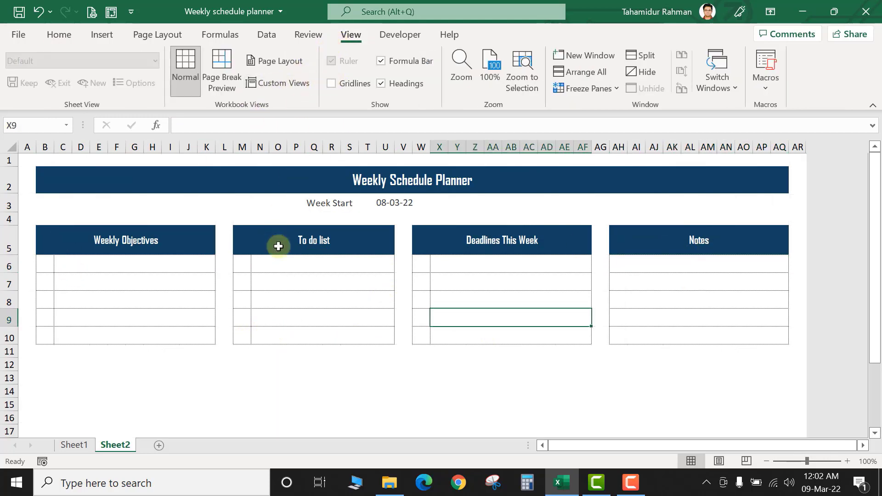
left_click(224, 338)
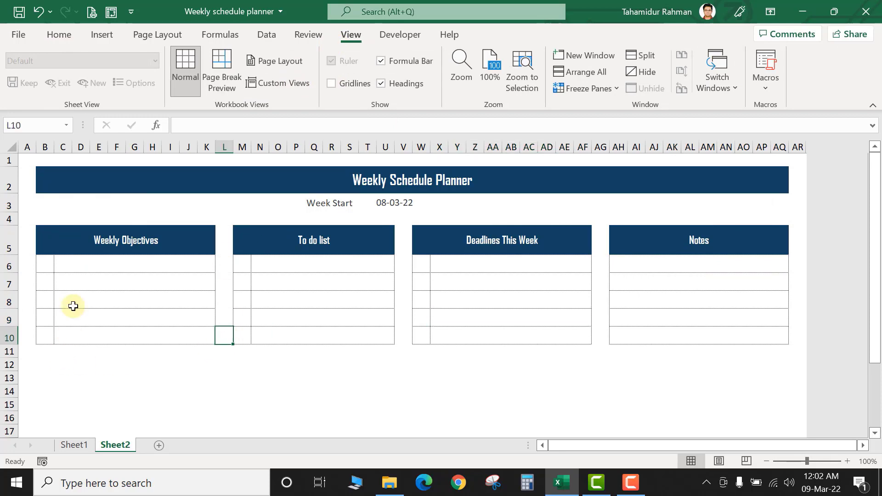
Select the Week Start row B3:AQ3.
left_click(60, 202)
left_click(34, 198)
left_click_drag(35, 197, 258, 199)
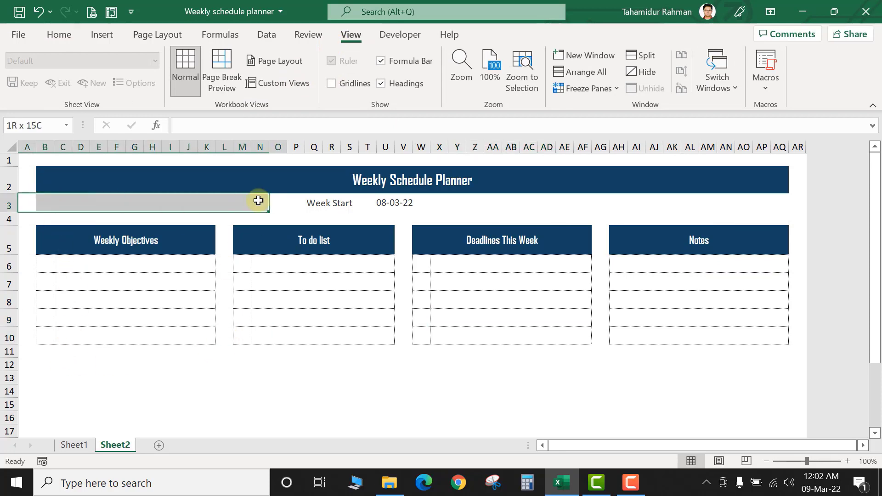
left_click(60, 202)
left_click_drag(43, 201, 99, 202)
left_click_drag(335, 201, 781, 202)
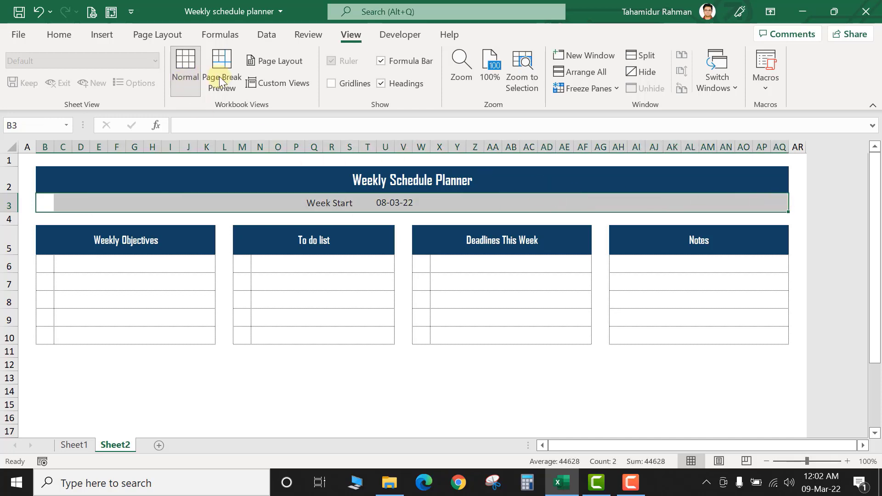
left_click(57, 35)
Frame B3:AQ3 with a thin dotted outline border from More Borders.
left_click(150, 82)
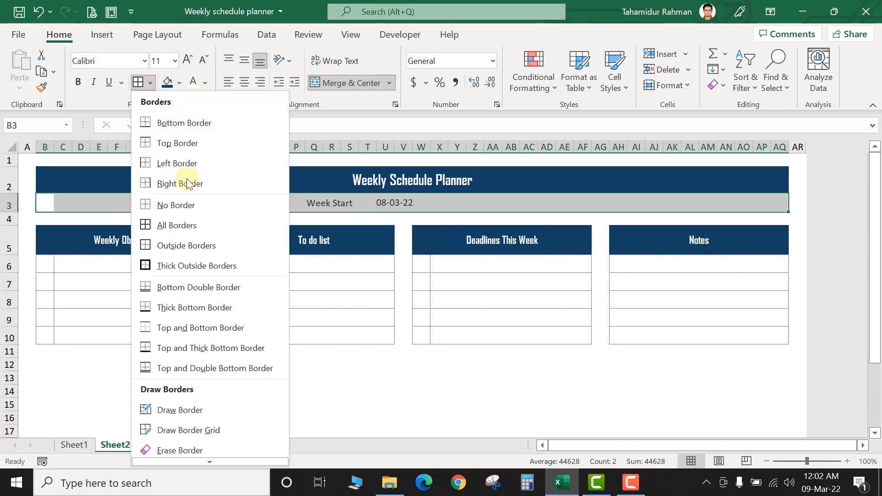
left_click(186, 454)
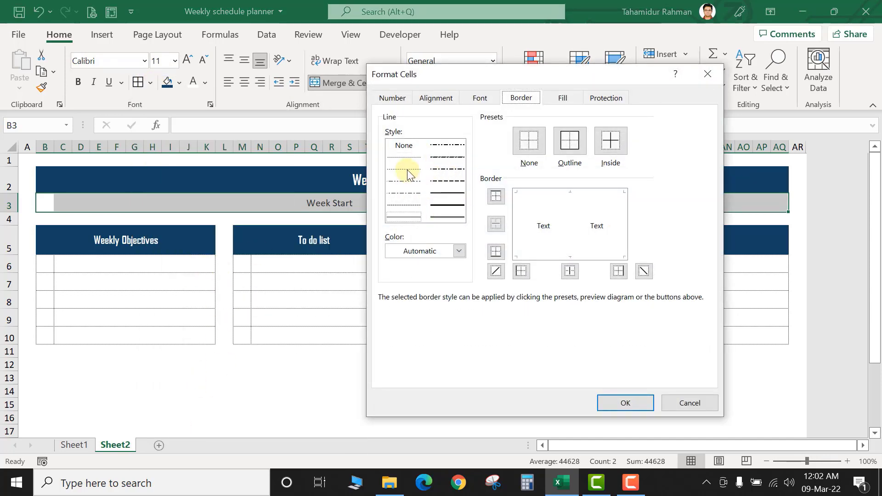
left_click(408, 158)
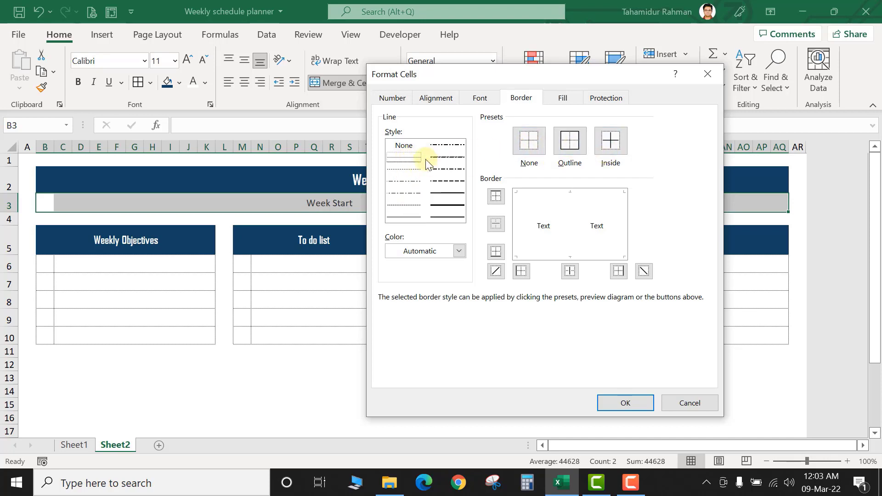
left_click(564, 151)
key("Return")
left_click(313, 393)
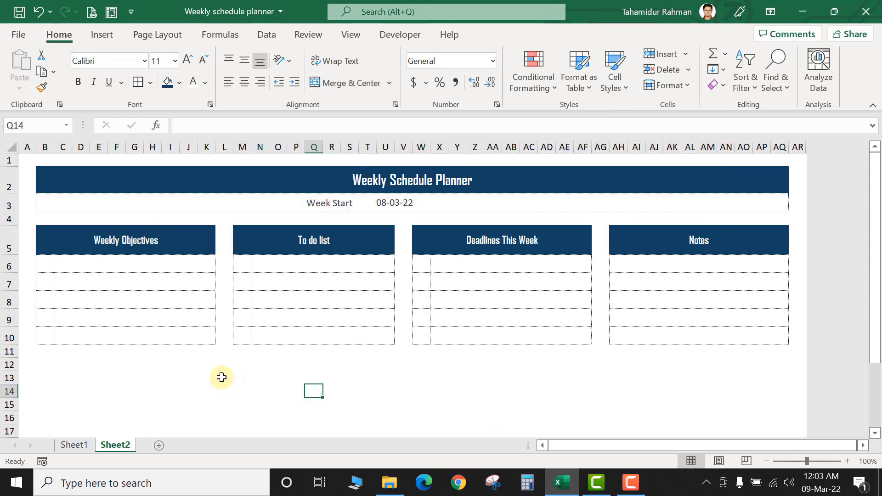
Shorten rows 6–10 of the boxes and the box header row 5.
left_click(143, 339)
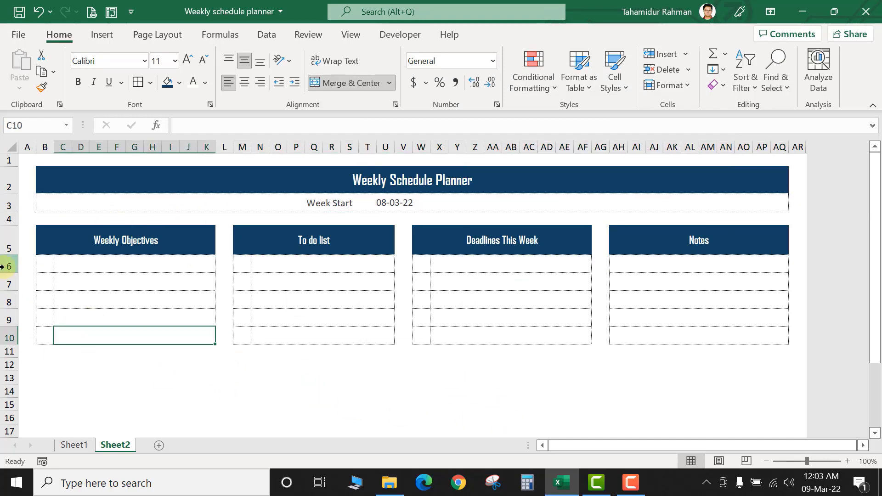
mouse_move(2, 267)
left_mouse_down()
mouse_move(4, 335)
mouse_move(6, 328)
left_mouse_up()
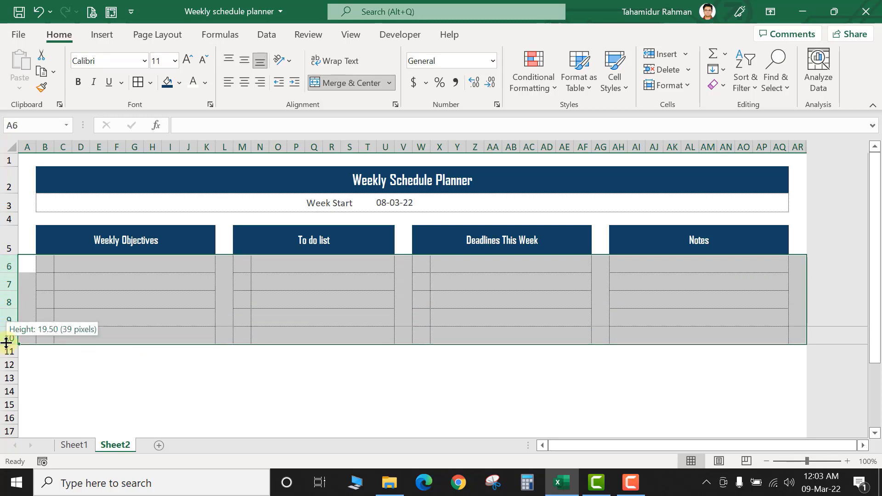
left_click(202, 379)
left_click(117, 345)
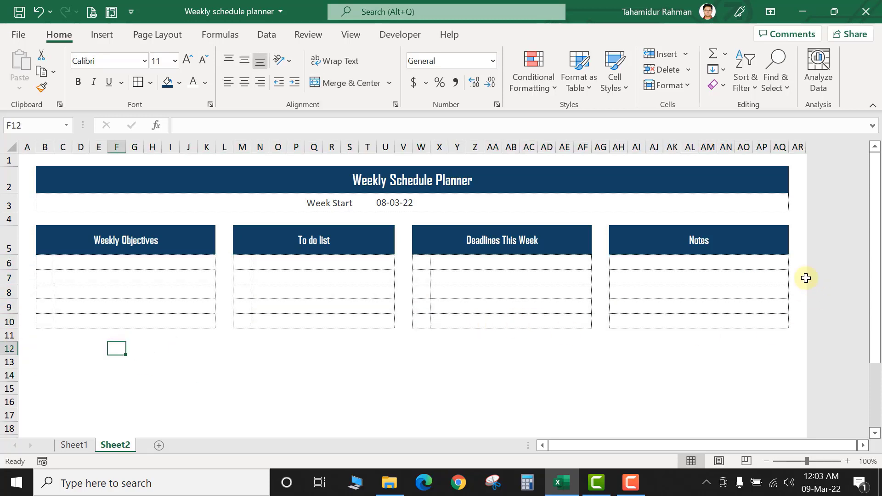
left_click(362, 272)
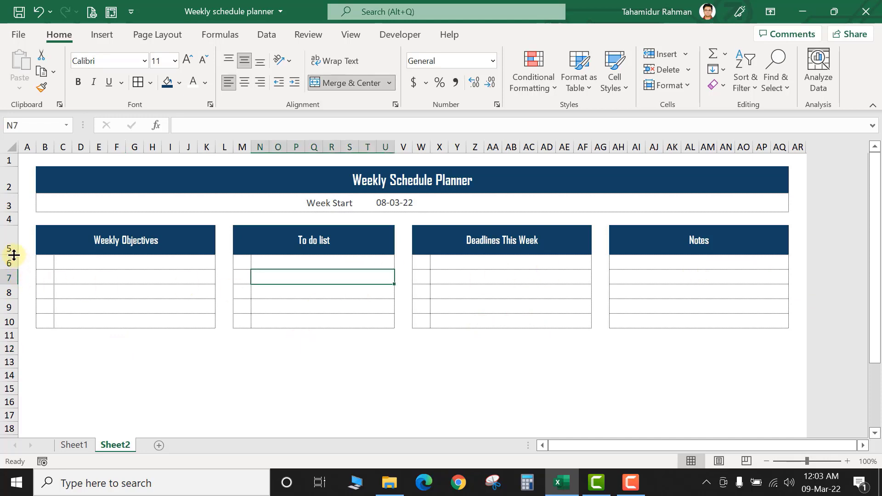
left_click_drag(14, 255, 14, 253)
left_click(222, 320)
left_click(366, 384)
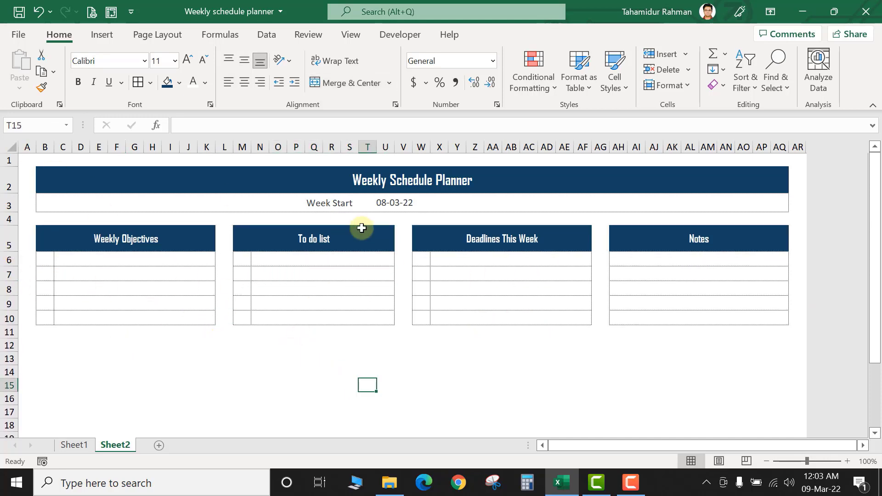
Make the Week Start label bold and the 08-03-22 date blue.
left_click(314, 203)
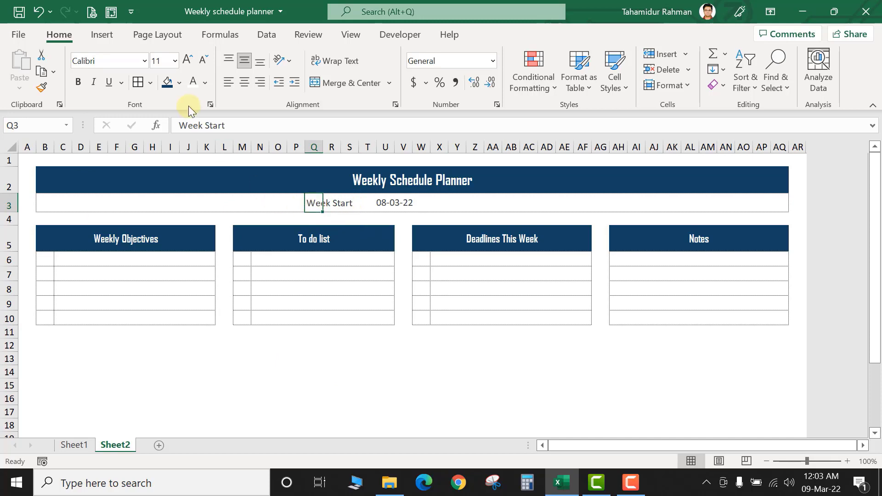
left_click(84, 82)
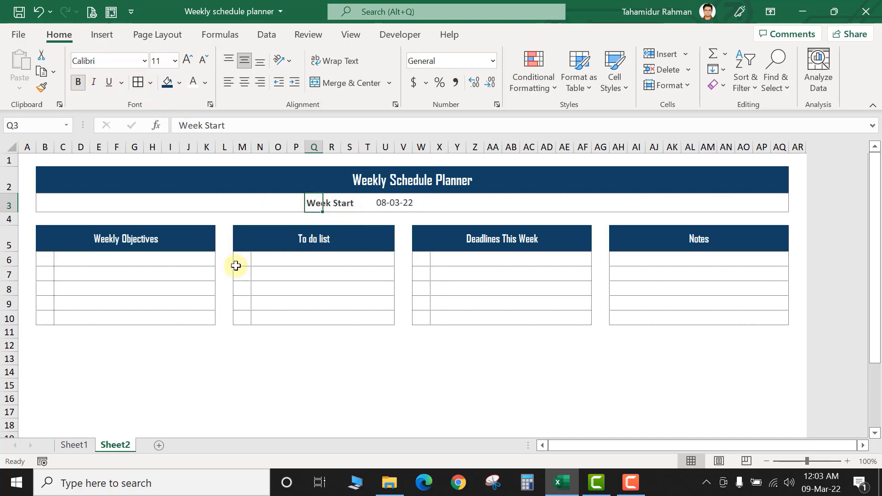
left_click(378, 321)
left_click(376, 207)
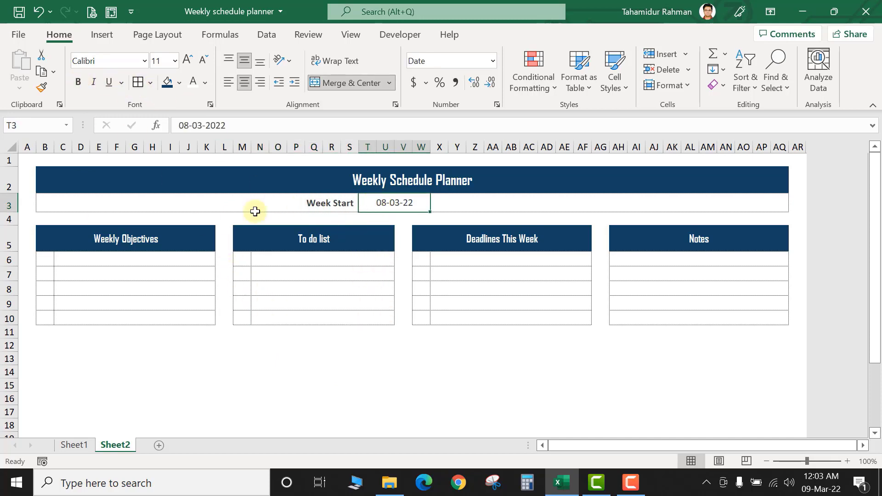
left_click(204, 84)
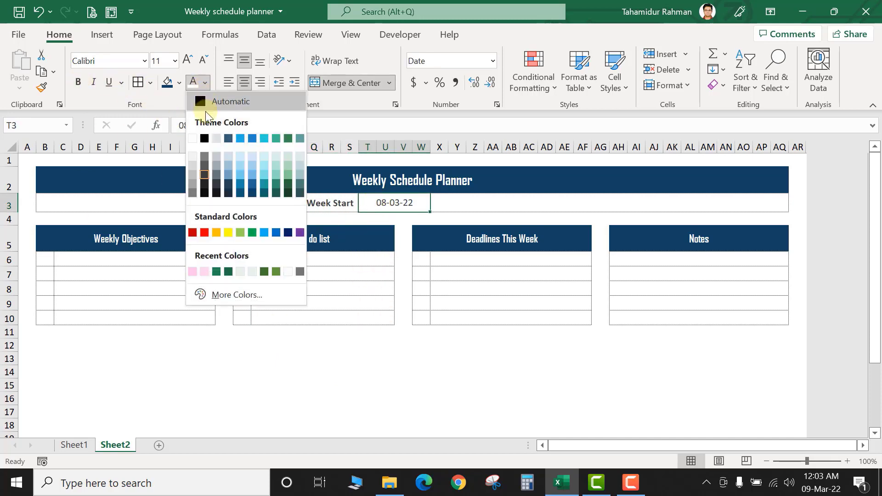
left_click(251, 138)
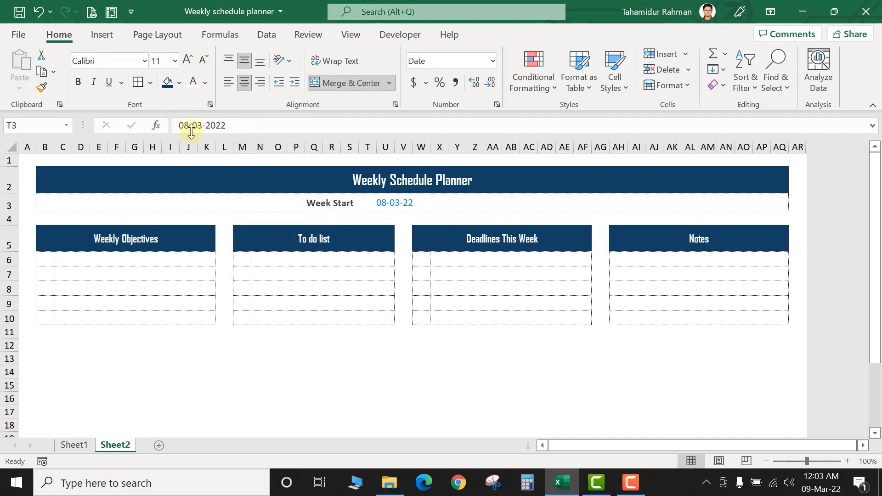
left_click(241, 344)
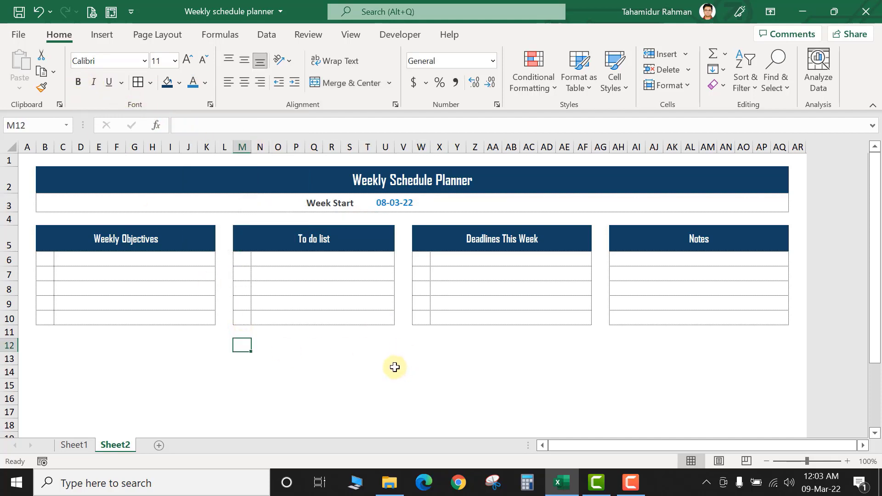
left_click(70, 445)
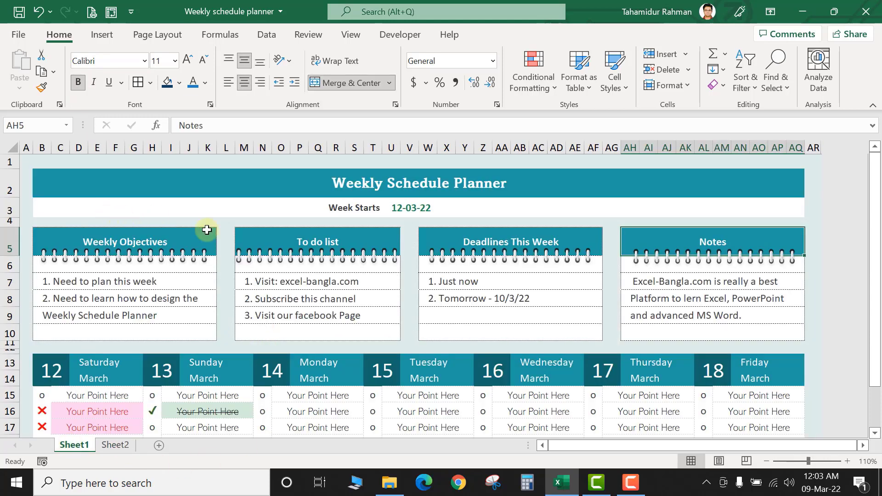
left_click(60, 259)
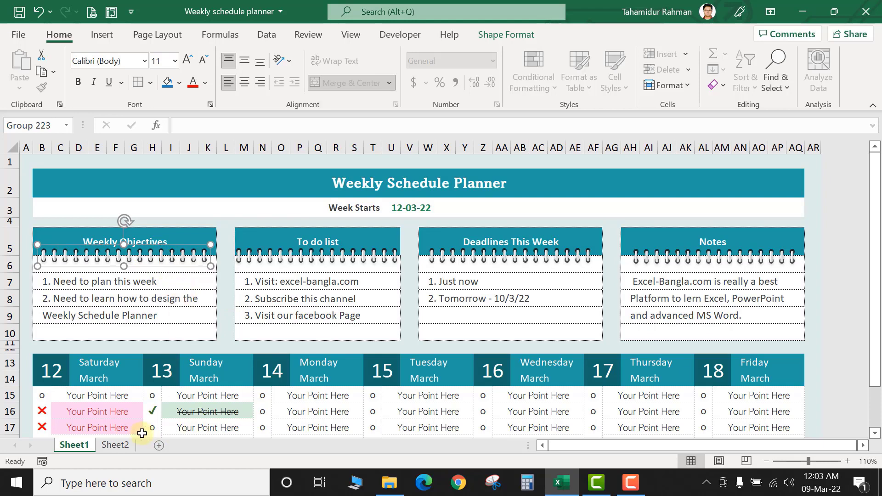
left_click(126, 445)
left_click(172, 358)
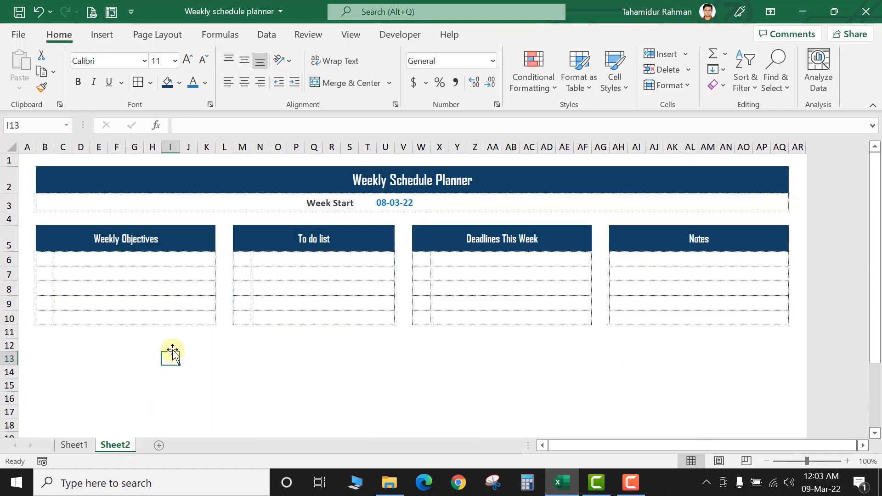
scroll(242, 349, "up", 1, "ctrl")
scroll(242, 349, "up", 2, "ctrl")
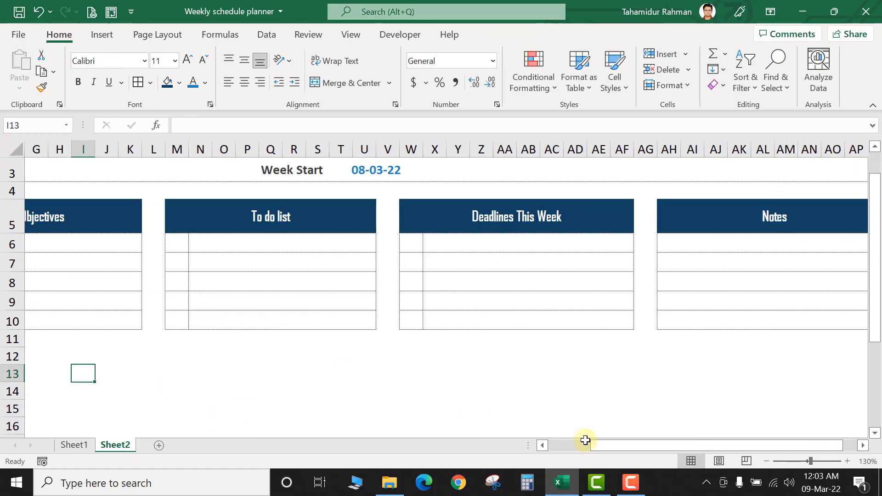
left_click_drag(636, 449, 398, 404)
scroll(159, 305, "up", 1, "ctrl")
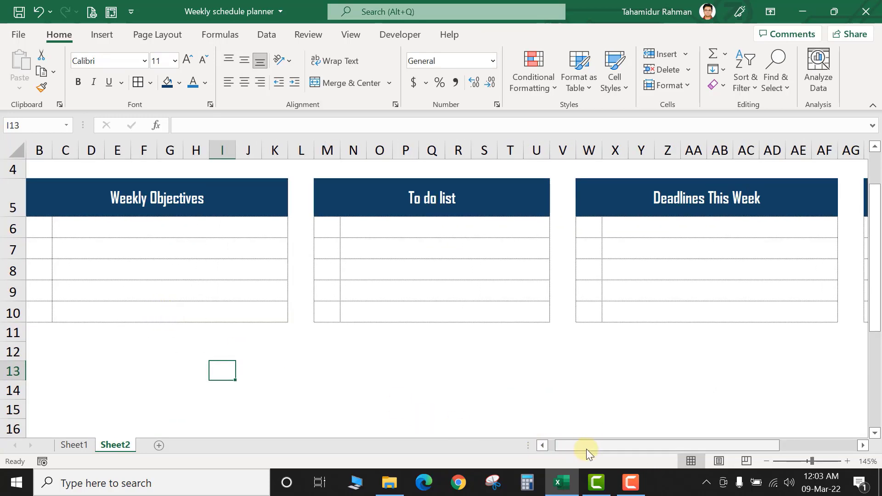
left_click_drag(586, 448, 527, 445)
scroll(120, 258, "up", 1)
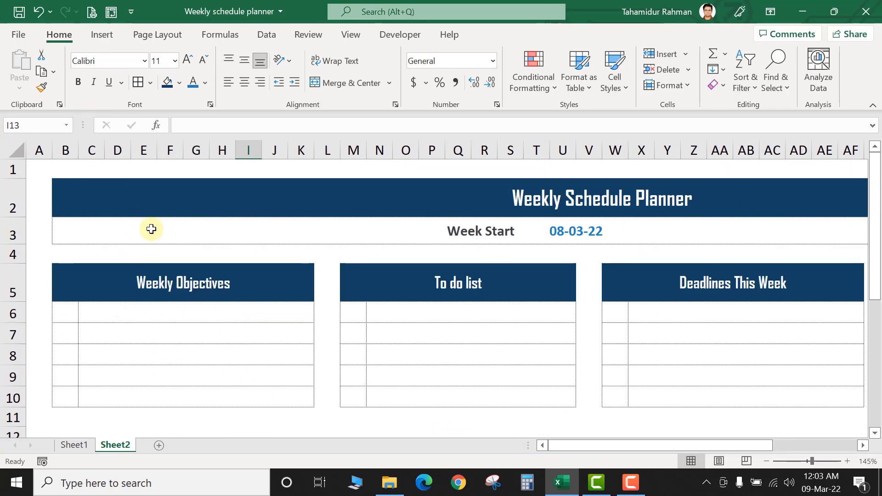
scroll(135, 276, "up", 1, "ctrl")
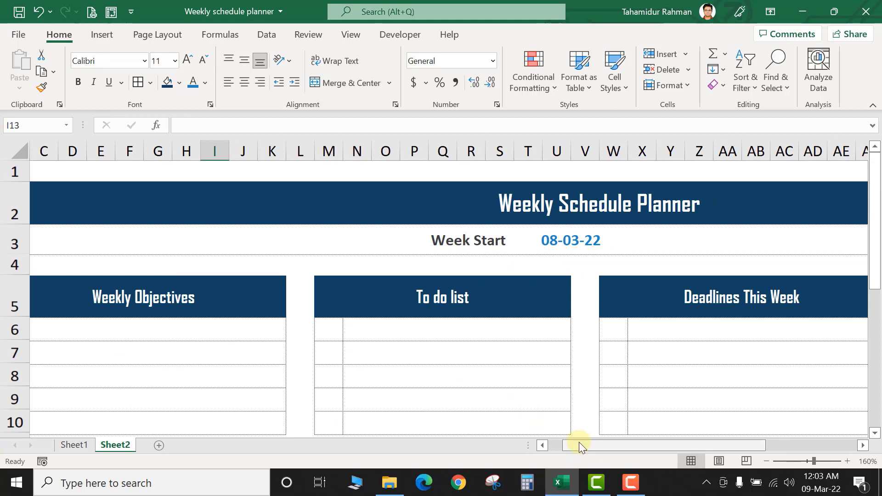
left_click_drag(574, 444, 549, 444)
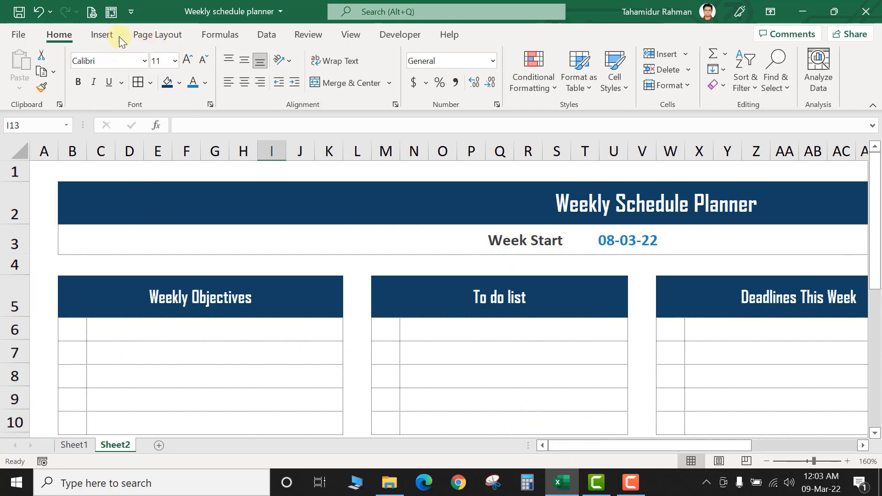
Draw a thin rectangle bar at the left of the Weekly Objectives header.
left_click(102, 35)
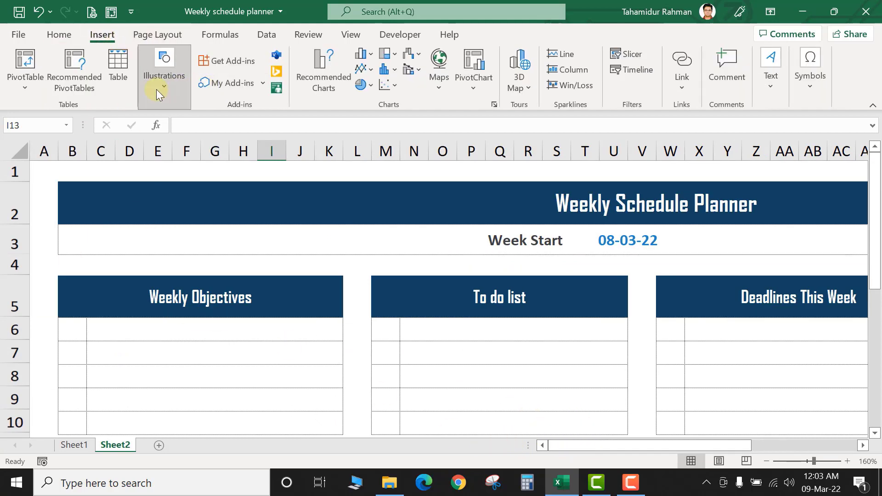
left_click(160, 75)
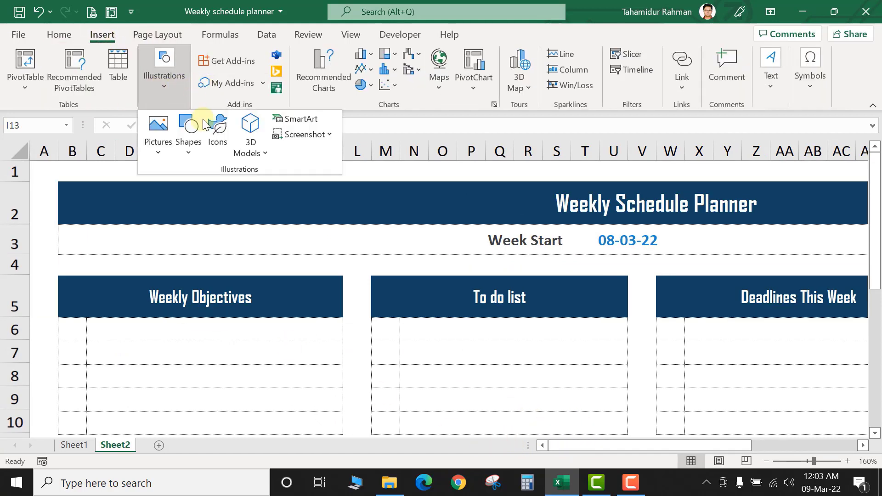
left_click(191, 157)
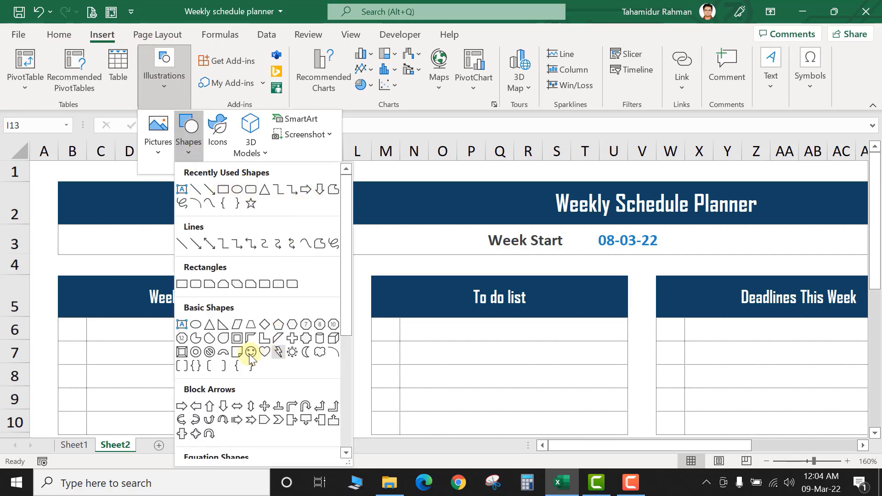
left_click(253, 191)
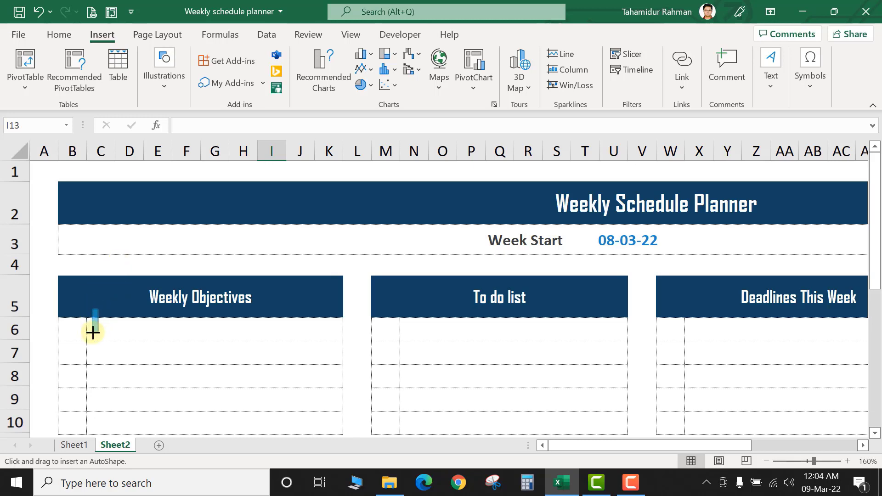
left_click_drag(93, 332, 96, 331)
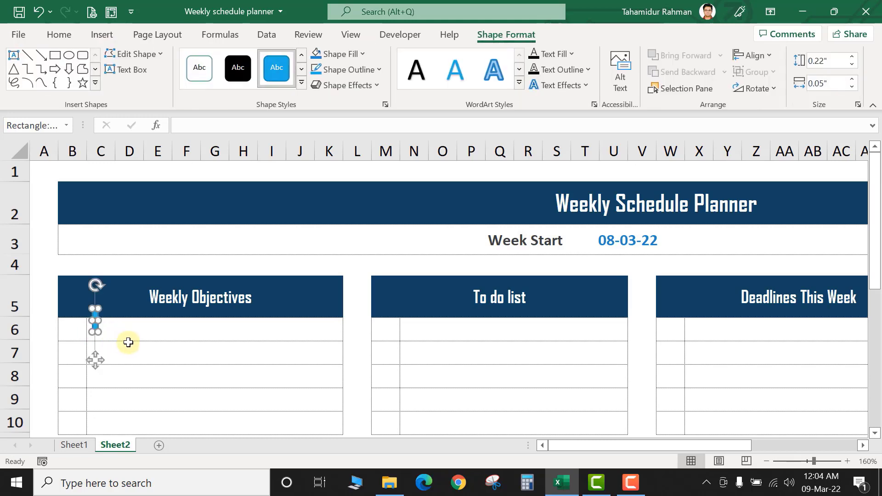
Give the bar no outline and a dark grey fill, then open Format Shape.
left_click(377, 69)
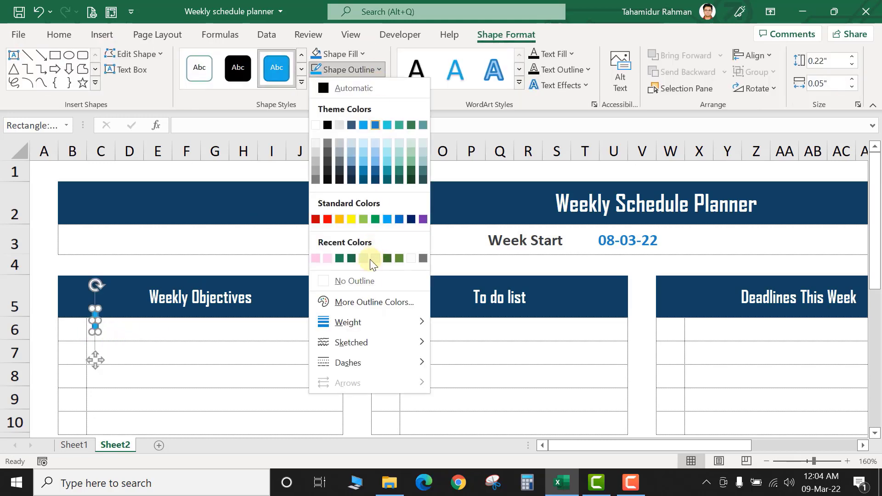
left_click(368, 283)
left_click(364, 55)
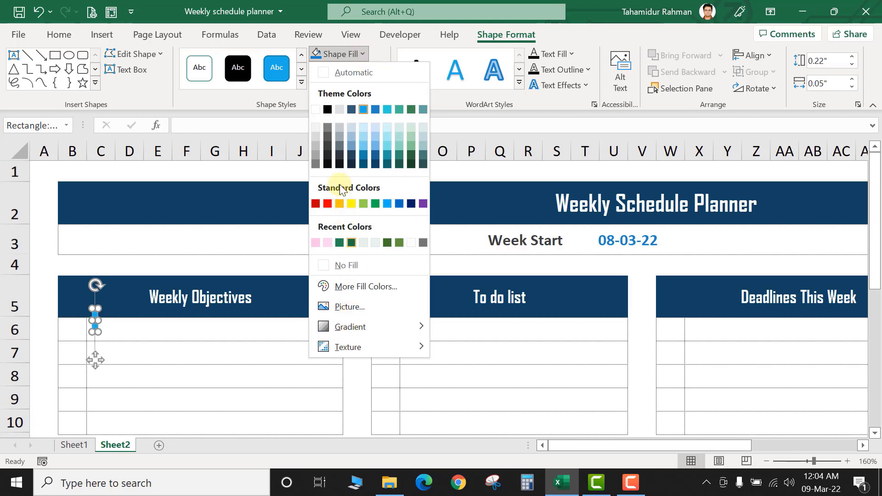
left_click(326, 147)
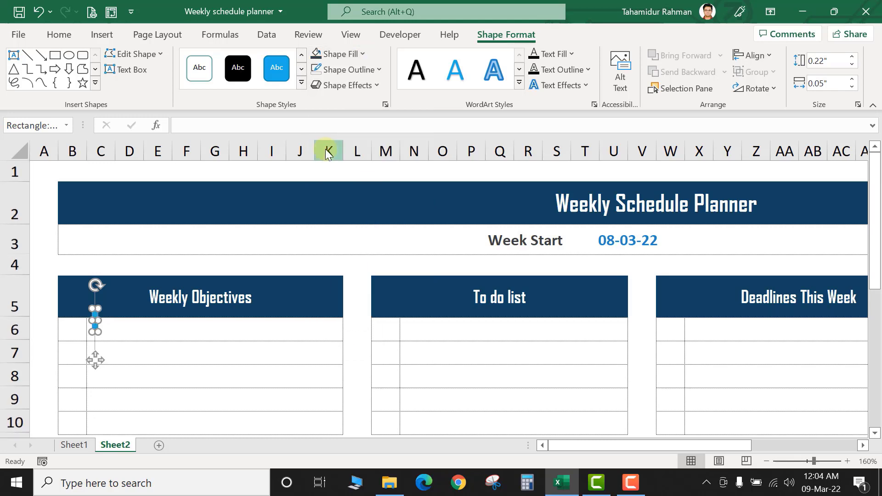
right_click(96, 360)
key("Escape")
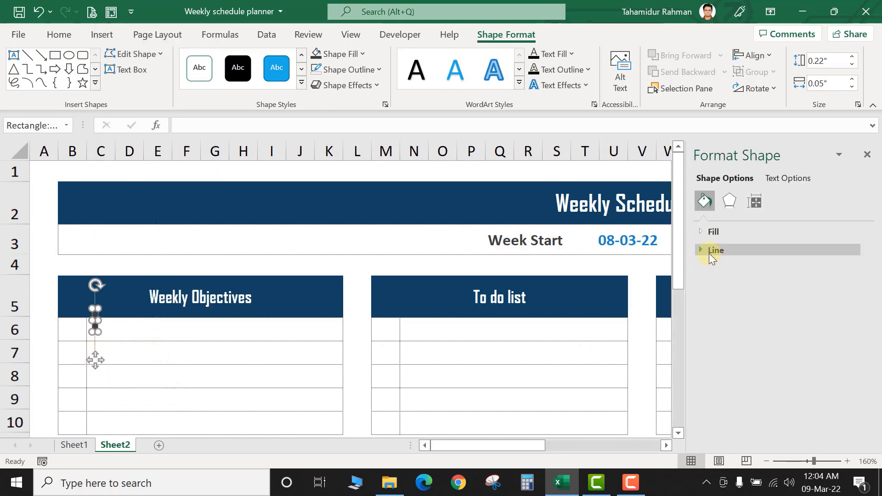
Switch the bar to a gradient fill and make the first stop darker grey.
left_click(699, 233)
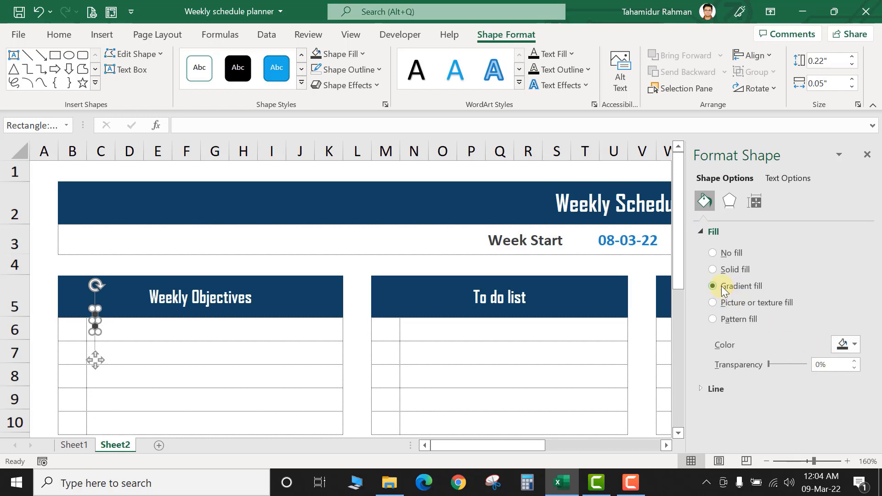
left_click_drag(870, 324, 870, 378)
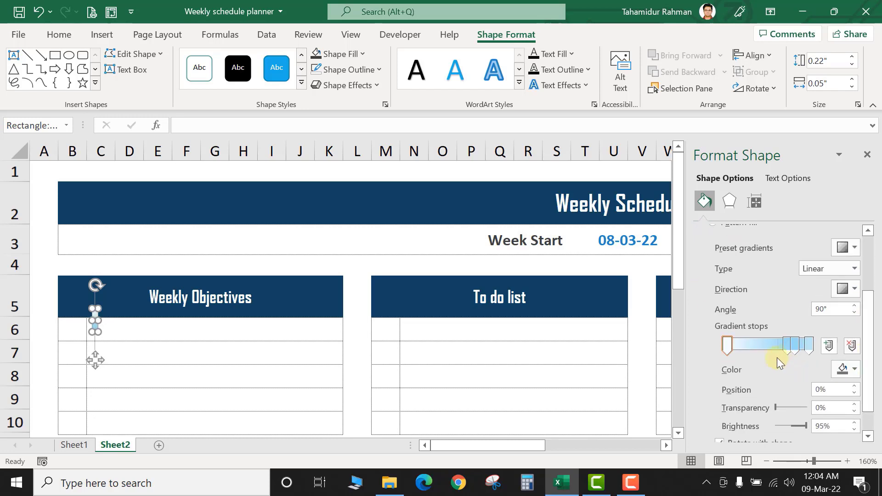
left_click(787, 345)
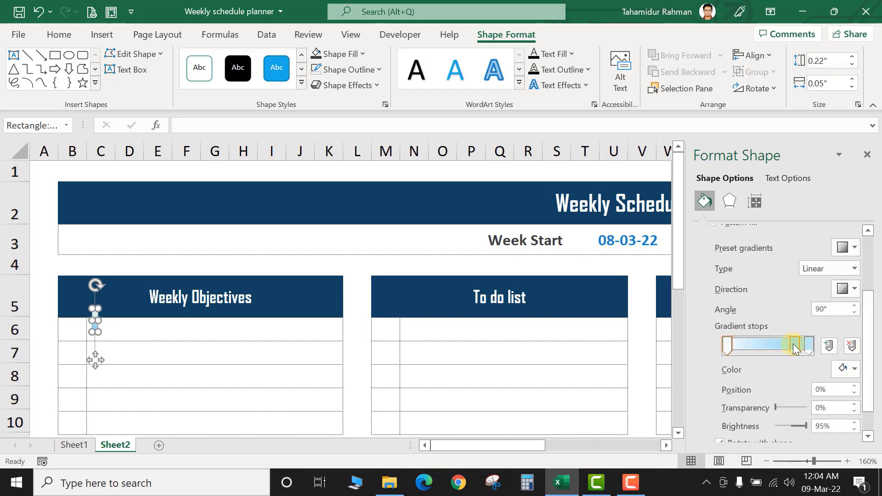
left_click_drag(729, 345, 738, 345)
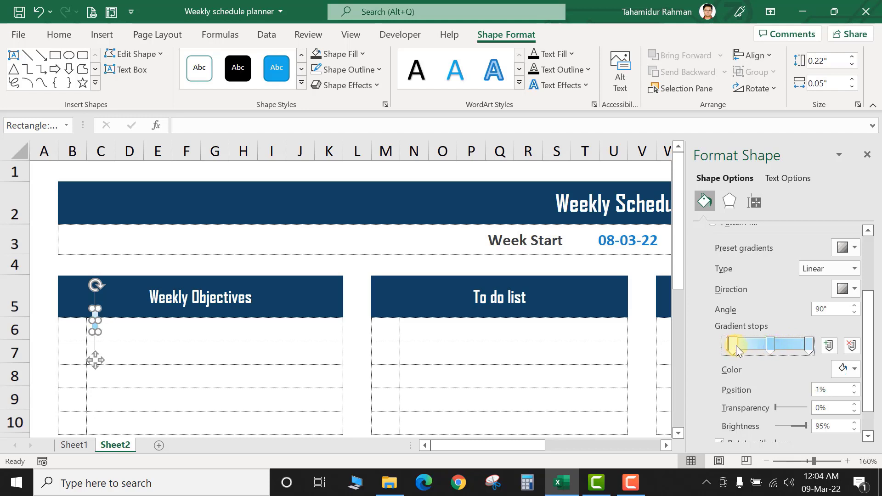
left_click(849, 372)
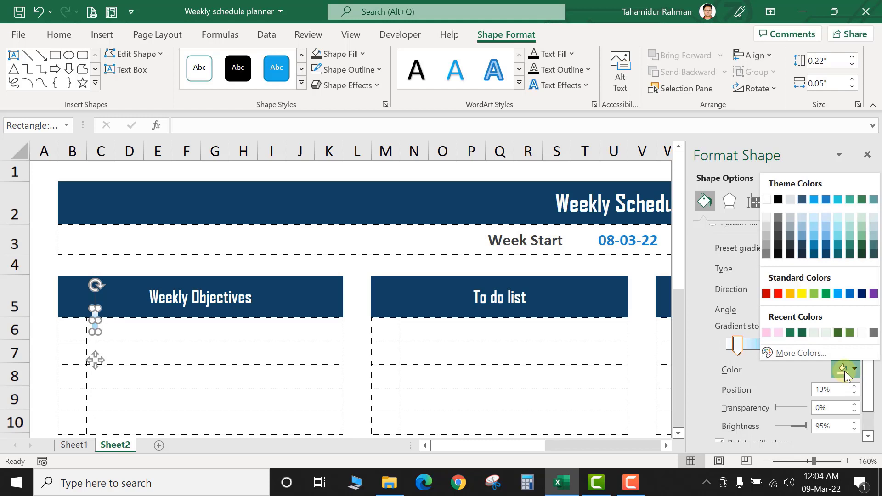
left_click(767, 234)
Recolour the middle and right stops grey and apply a linear 90° direction.
left_click(771, 347)
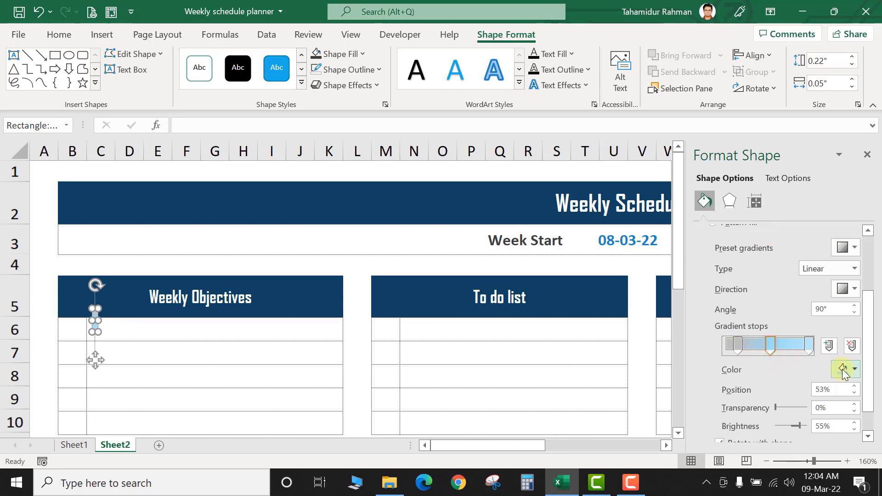
left_click(845, 369)
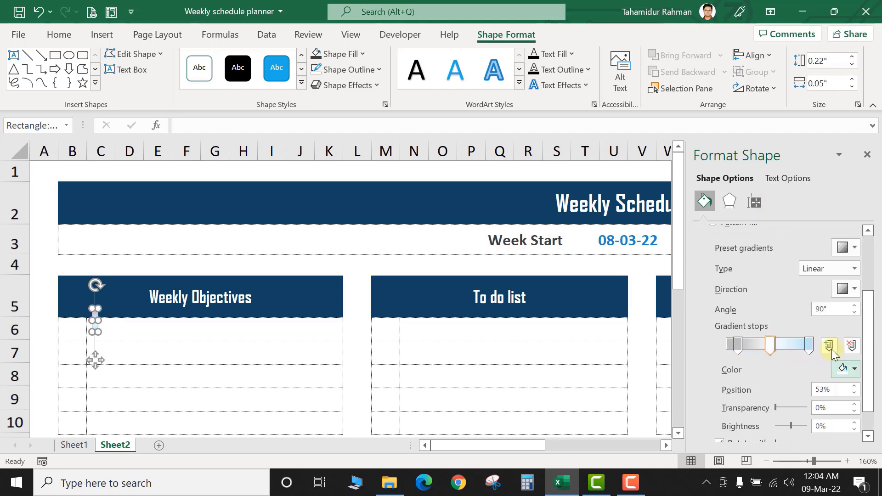
left_click(808, 345)
left_click(845, 368)
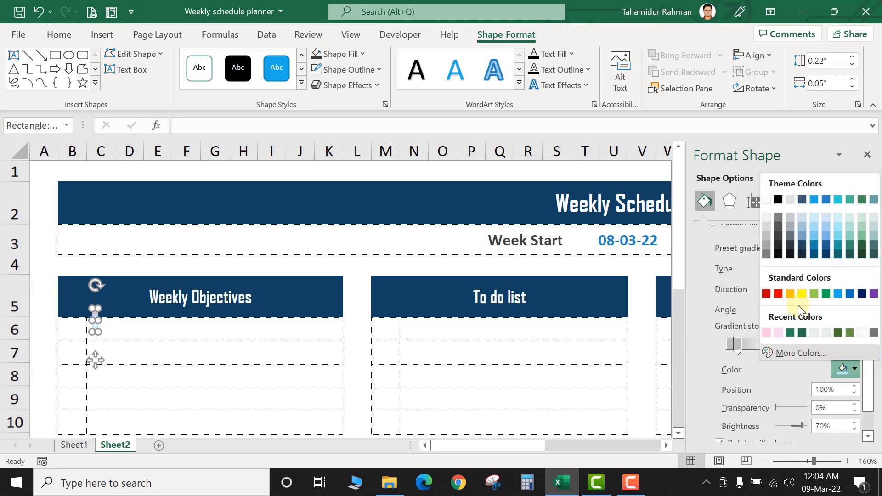
left_click(766, 238)
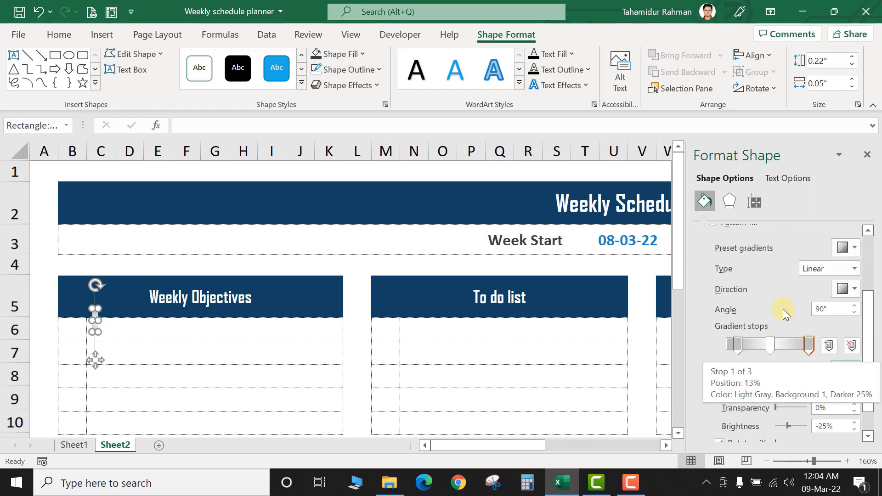
left_click(852, 290)
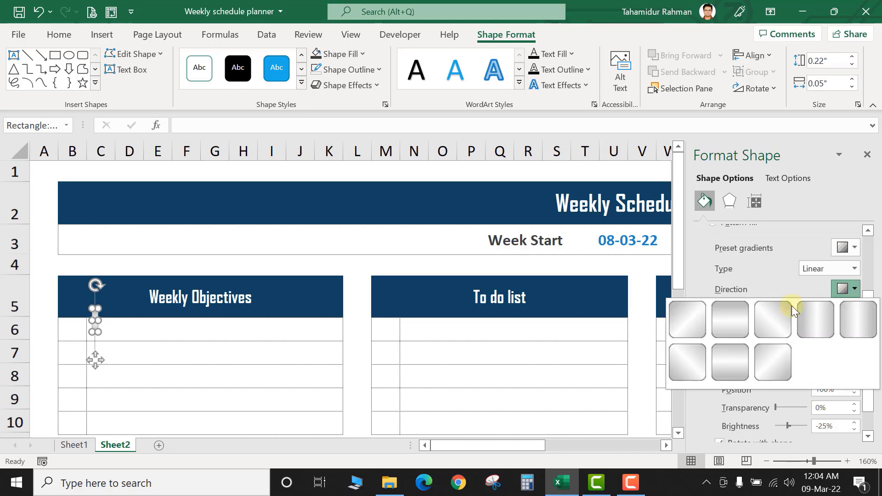
left_click(817, 330)
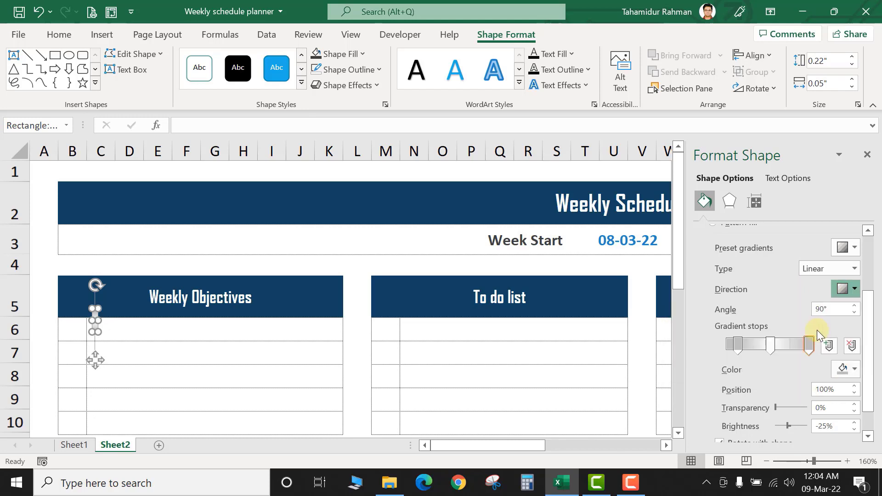
left_click(292, 382)
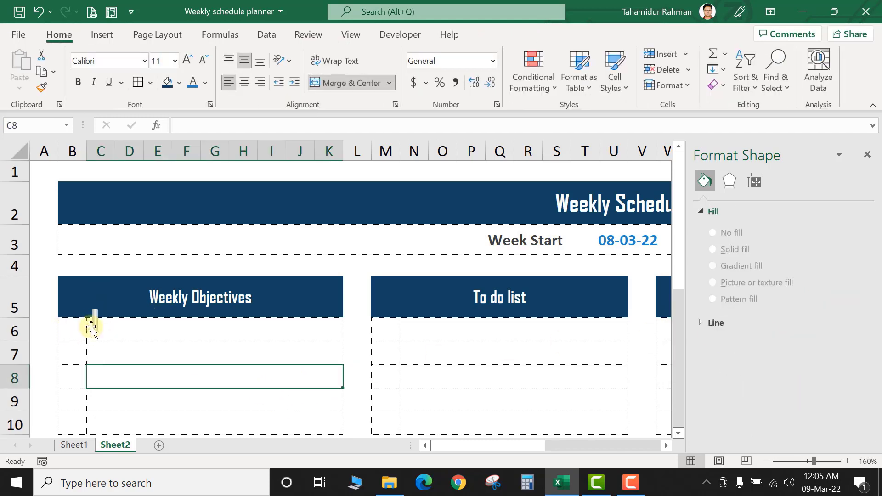
Draw a small oval at the top of the grey bar.
left_click(94, 327)
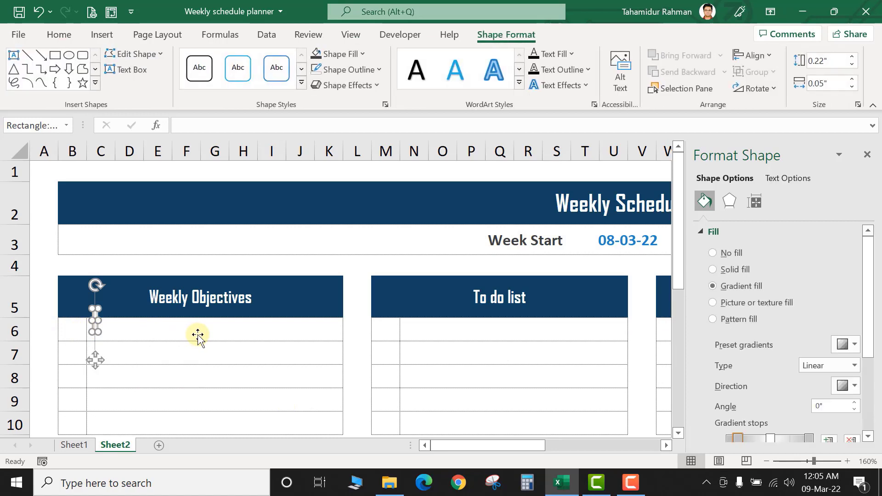
left_click(197, 335)
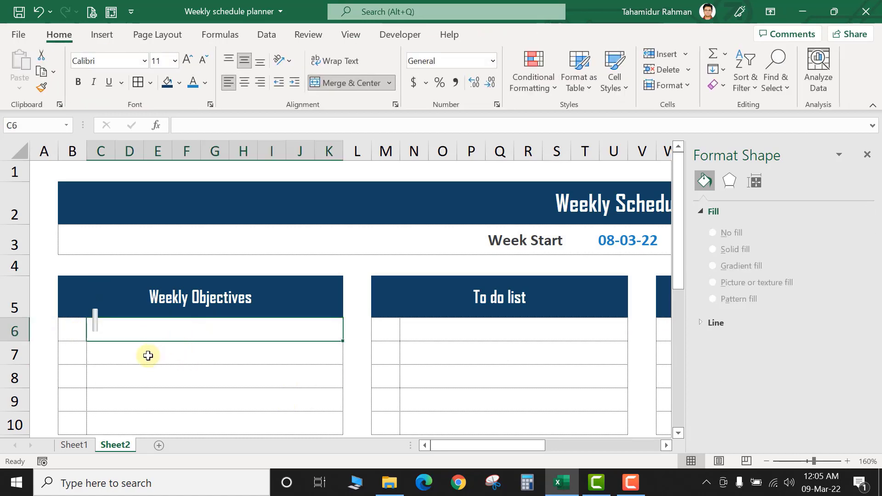
scroll(147, 354, "up", 1, "ctrl")
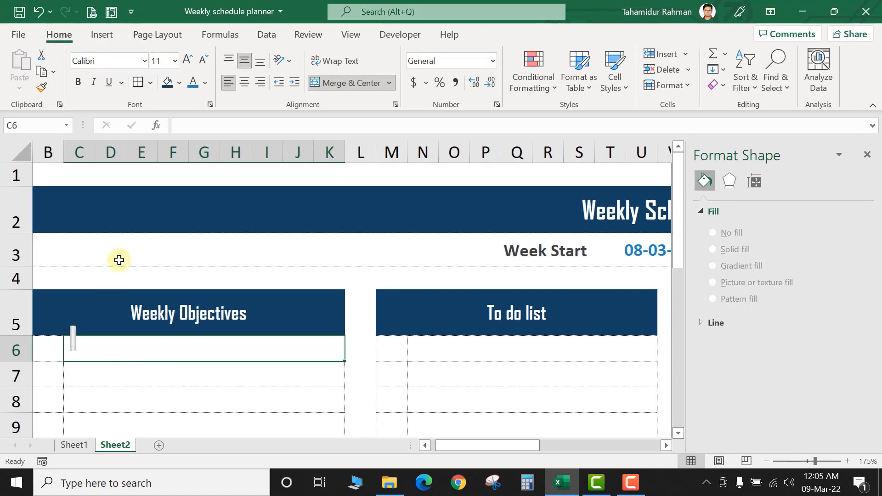
left_click(114, 36)
left_click(164, 86)
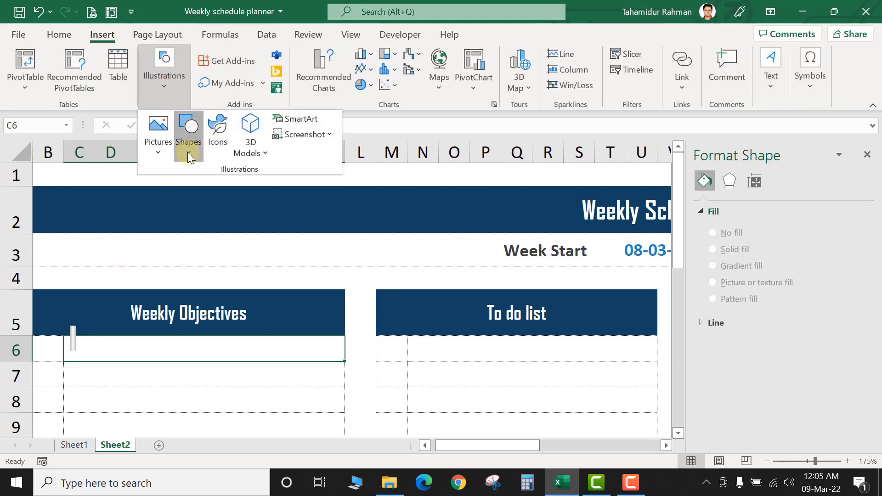
left_click(189, 154)
left_click(234, 189)
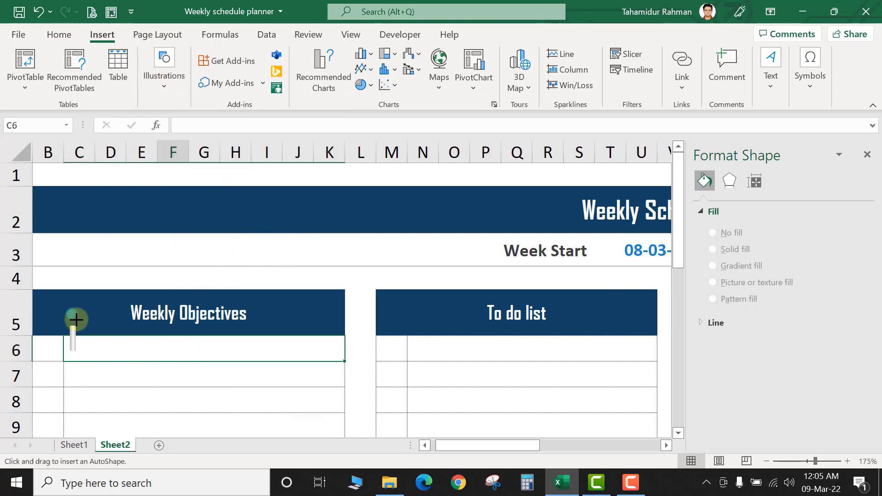
left_click_drag(76, 319, 64, 306)
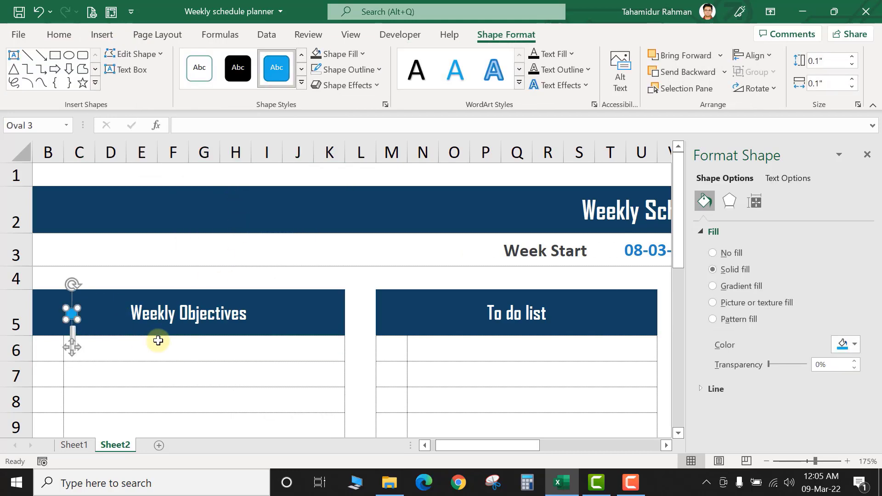
Remove the circle's outline and fill it a custom dark navy.
left_click(373, 67)
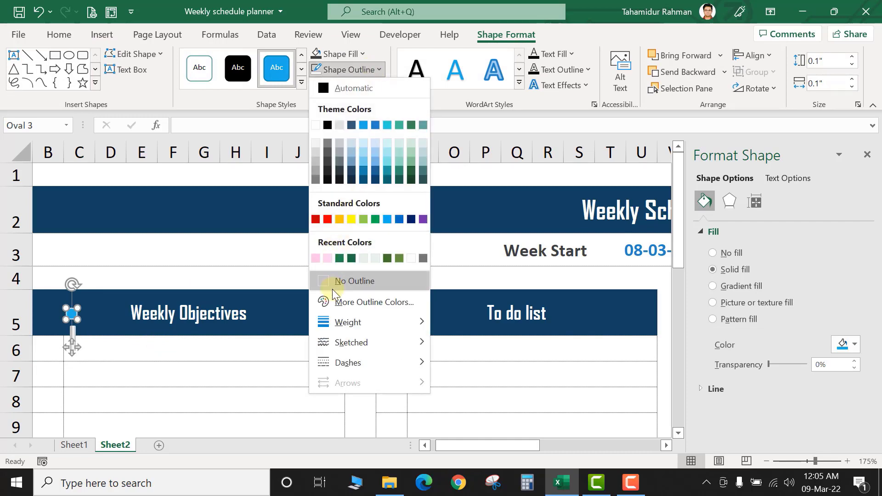
left_click(333, 283)
left_click(362, 56)
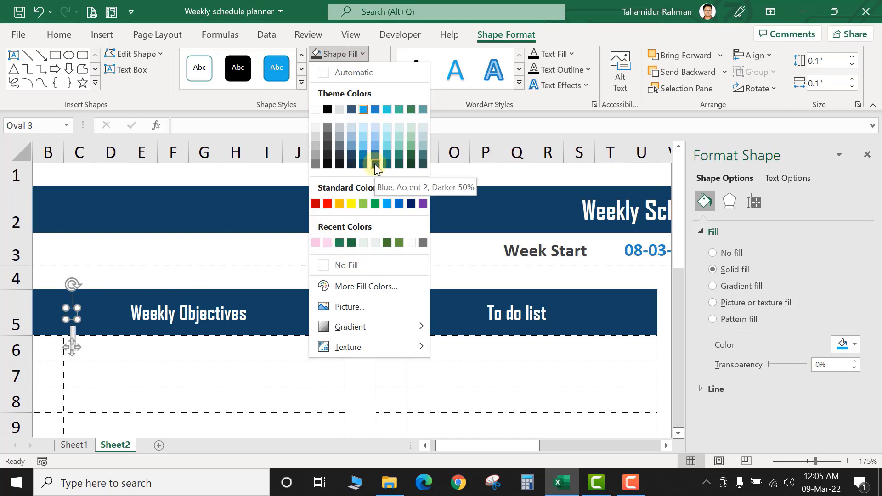
left_click(374, 164)
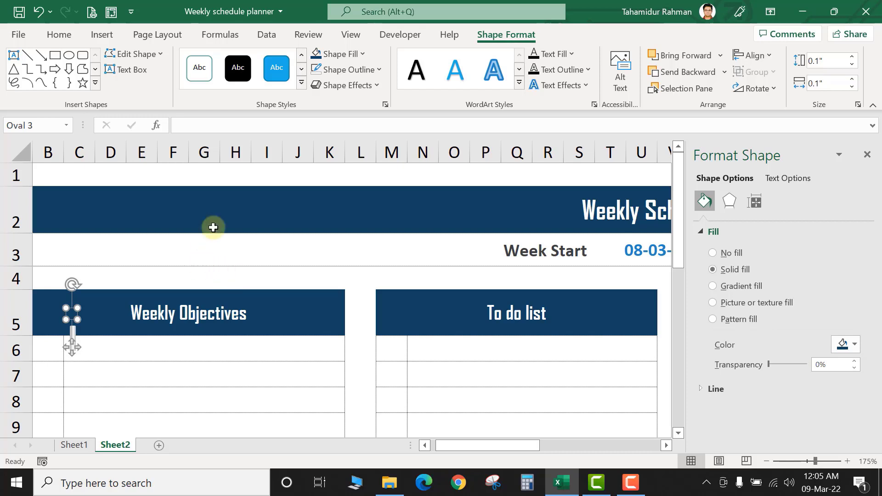
left_click(356, 55)
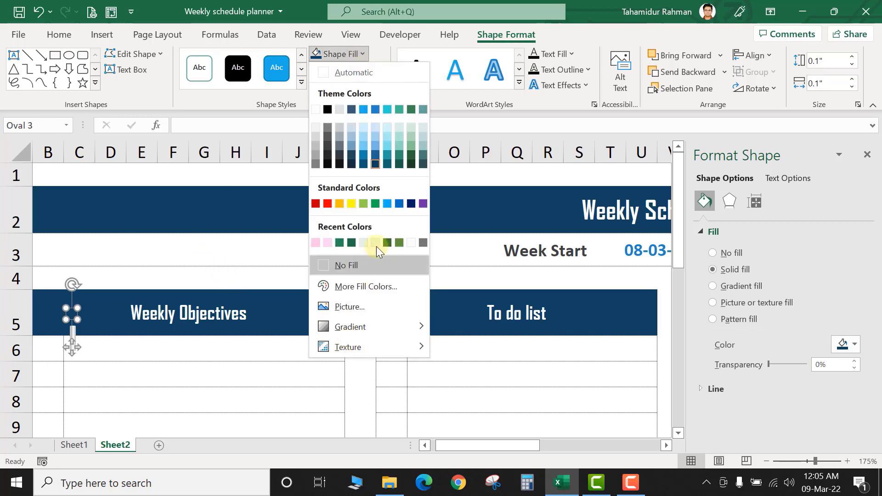
left_click(376, 285)
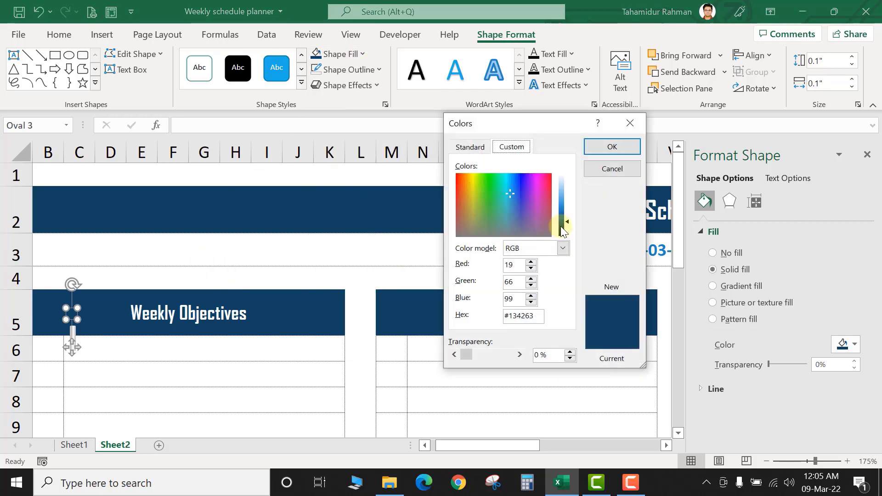
left_click_drag(567, 224, 568, 227)
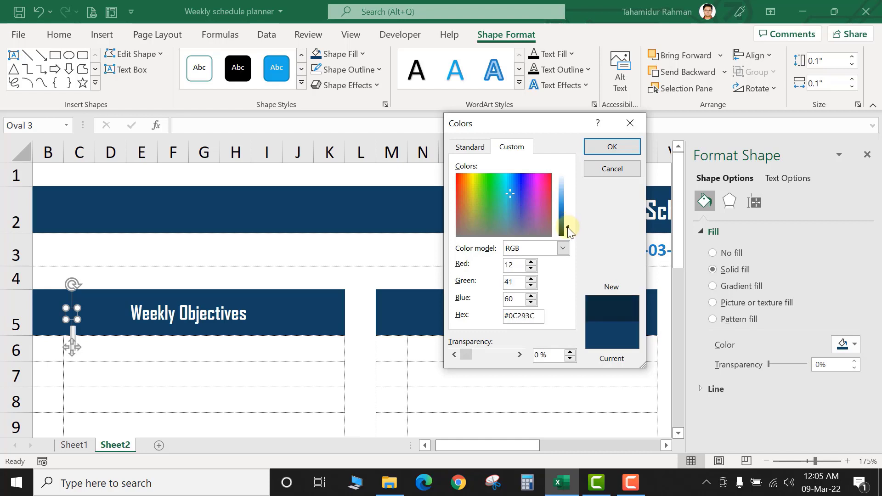
left_click(608, 146)
left_click(153, 372)
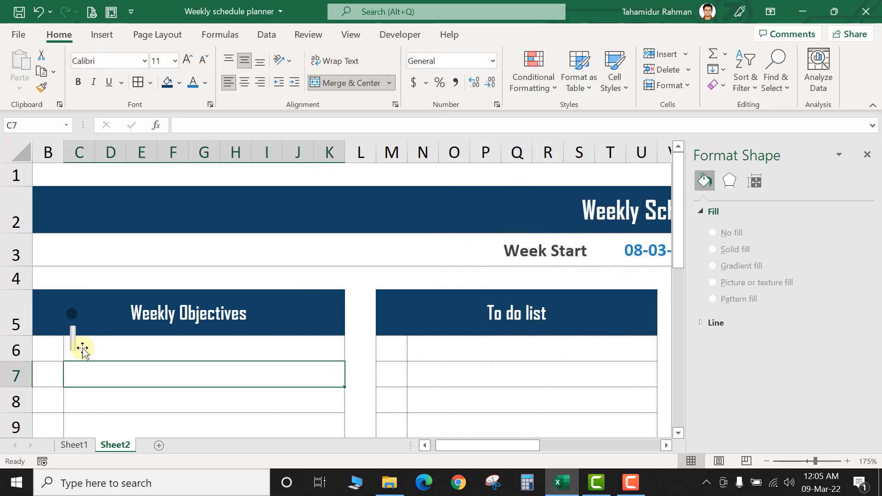
Send the top oval behind the bar, then duplicate it with Ctrl+D.
left_click(77, 316)
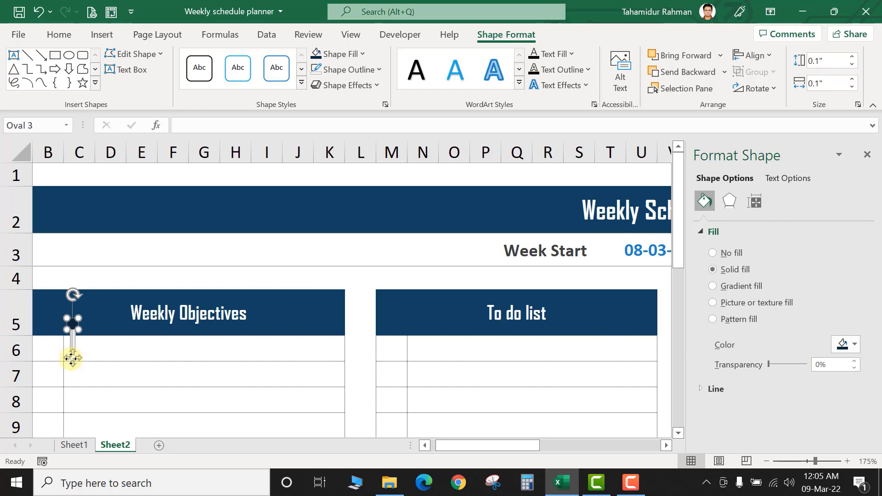
right_click(74, 357)
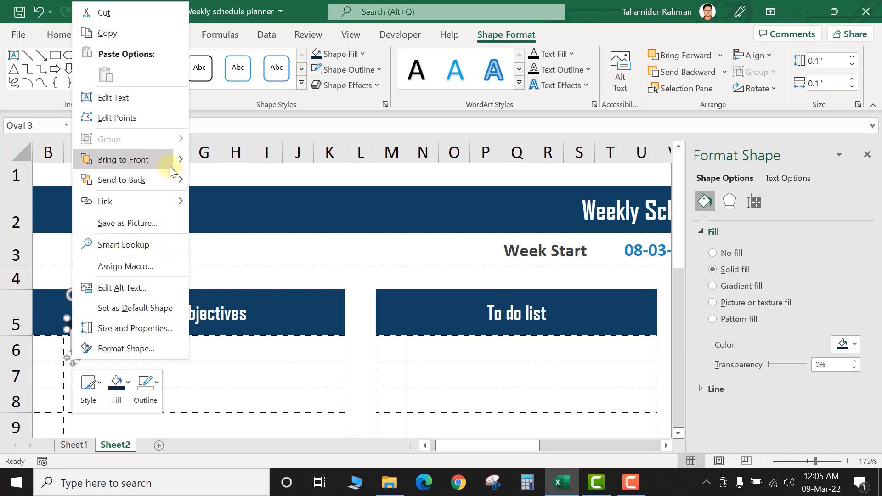
left_click(157, 180)
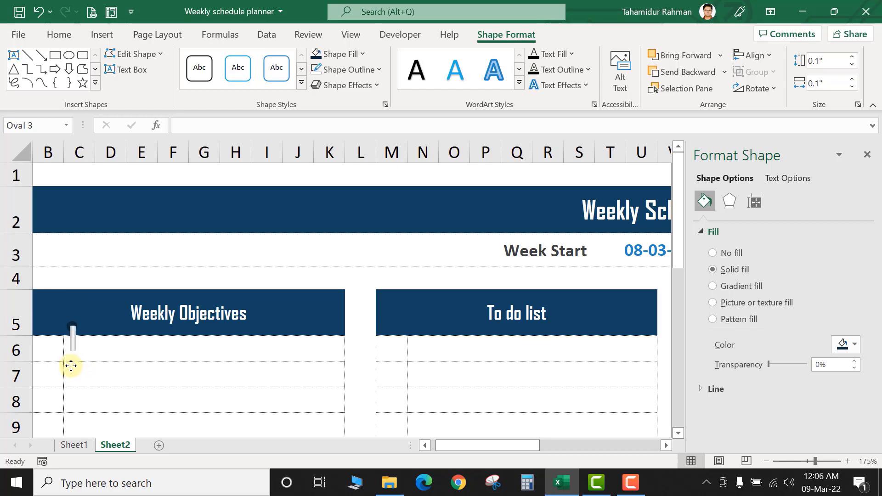
left_click(145, 355)
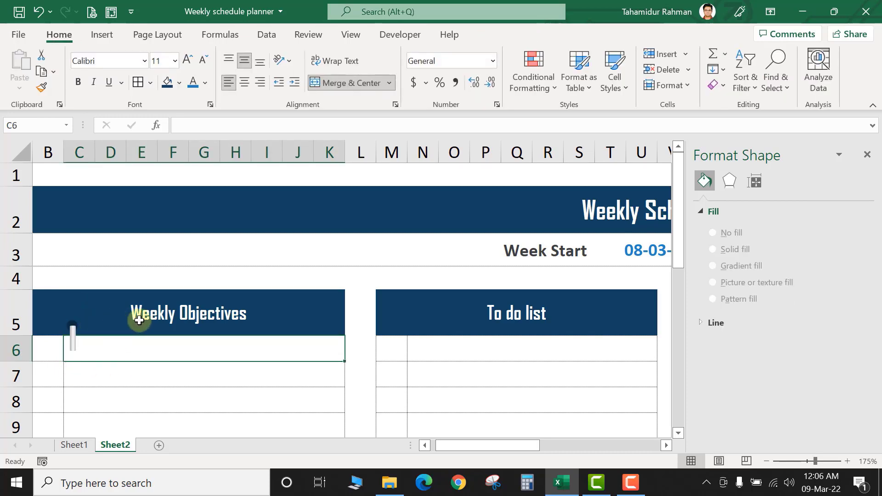
left_click(70, 342)
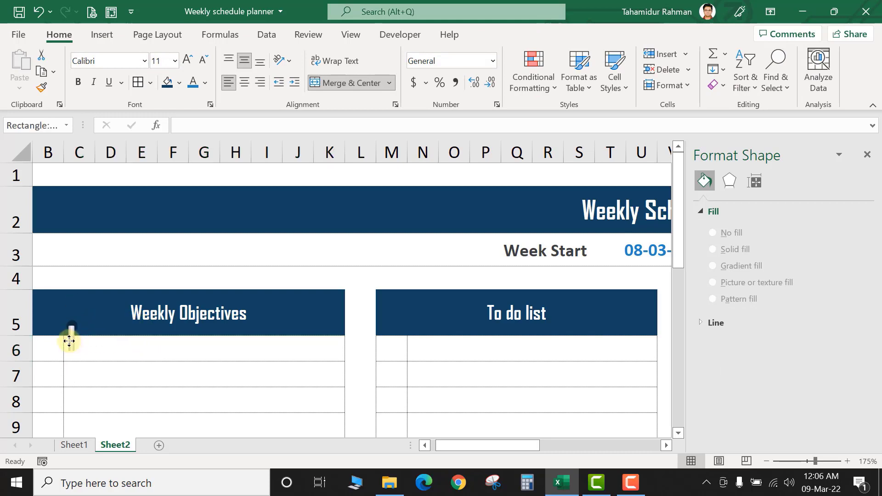
left_click(92, 365)
left_click(93, 339)
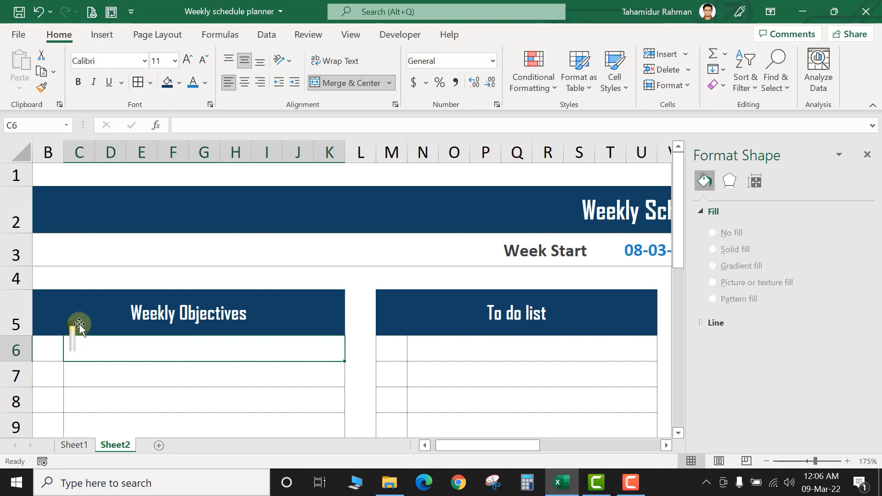
left_click(79, 326)
key("ctrl+d")
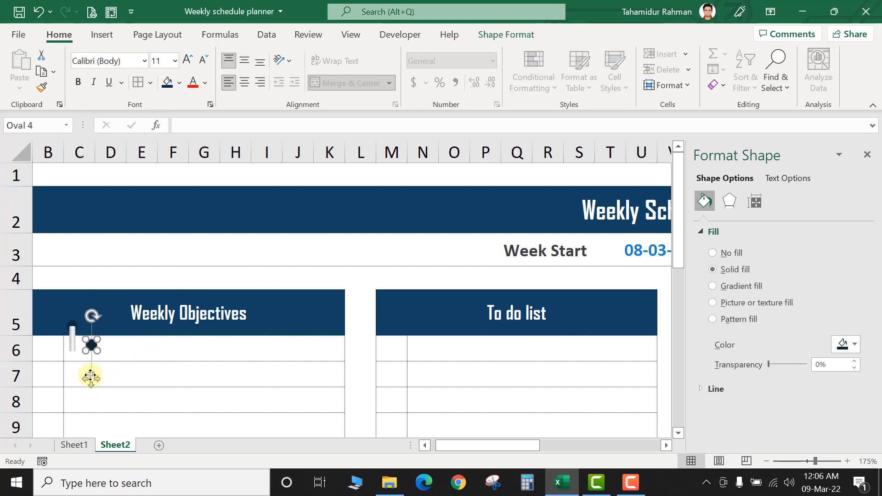
Place the oval copy behind the bar's lower end in row 6 and close Format Shape.
left_click_drag(88, 373, 70, 384)
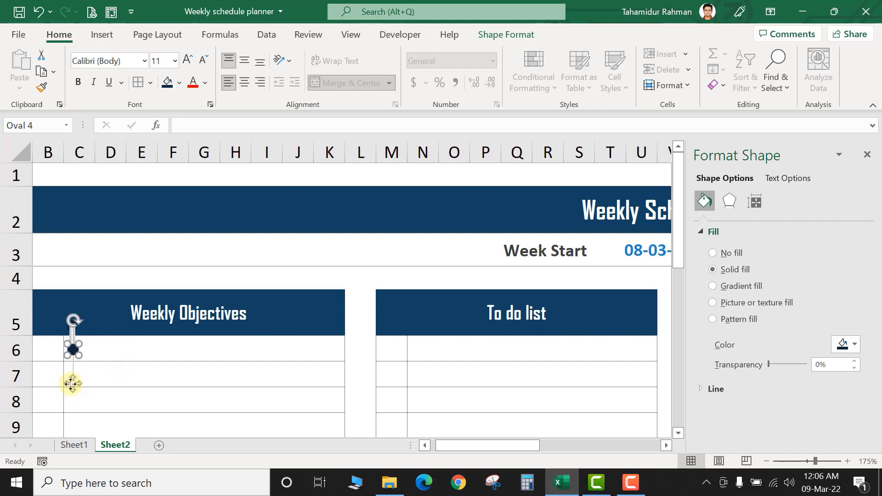
right_click(71, 384)
left_click(126, 205)
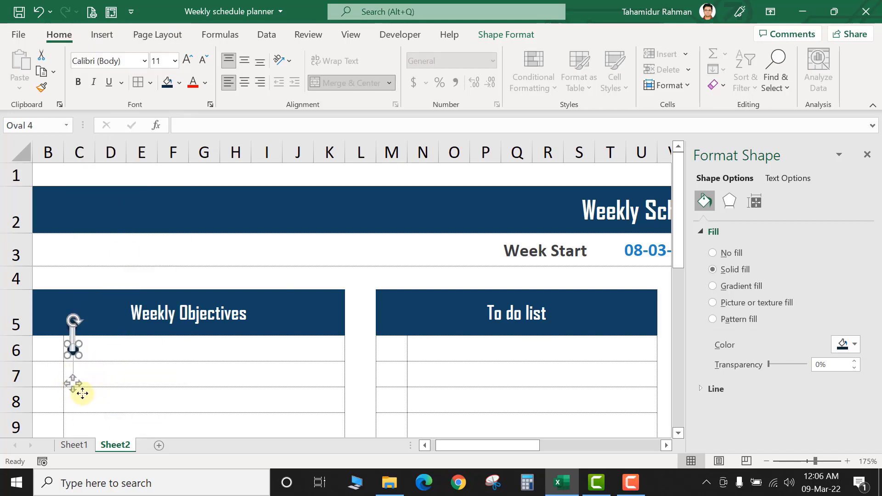
left_click_drag(73, 385, 70, 385)
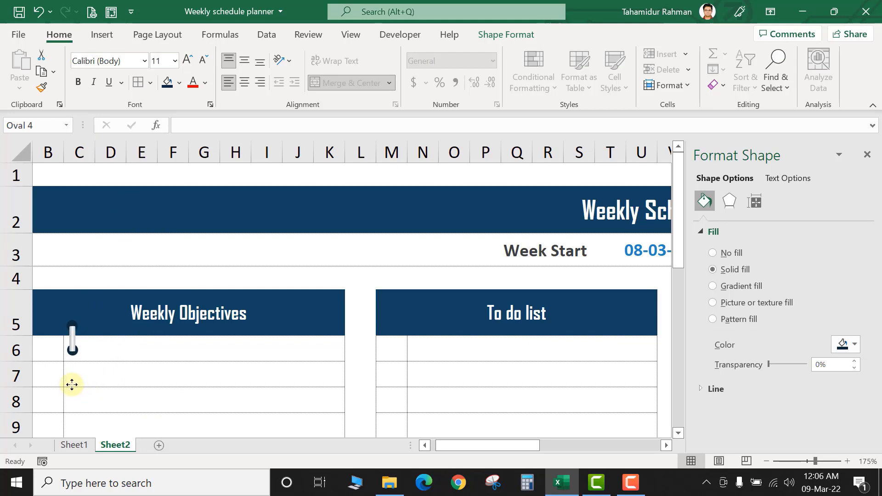
left_click(130, 330)
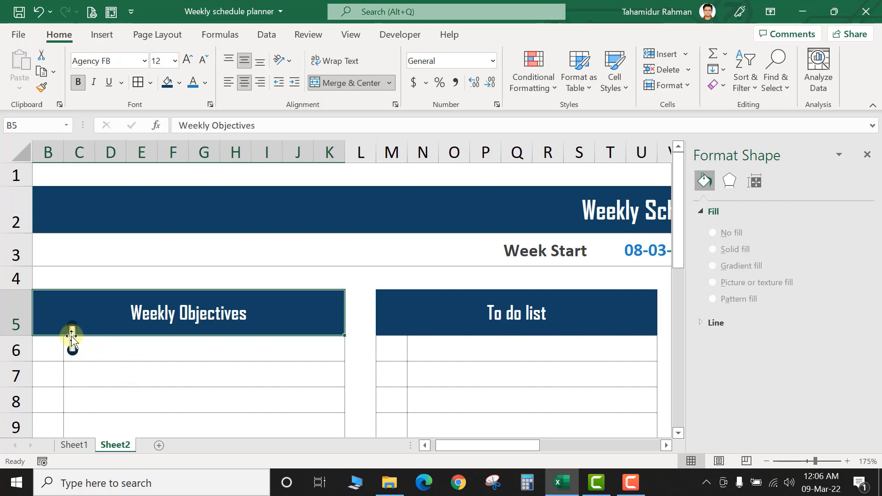
left_click(122, 351)
scroll(122, 350, "up", 1, "ctrl")
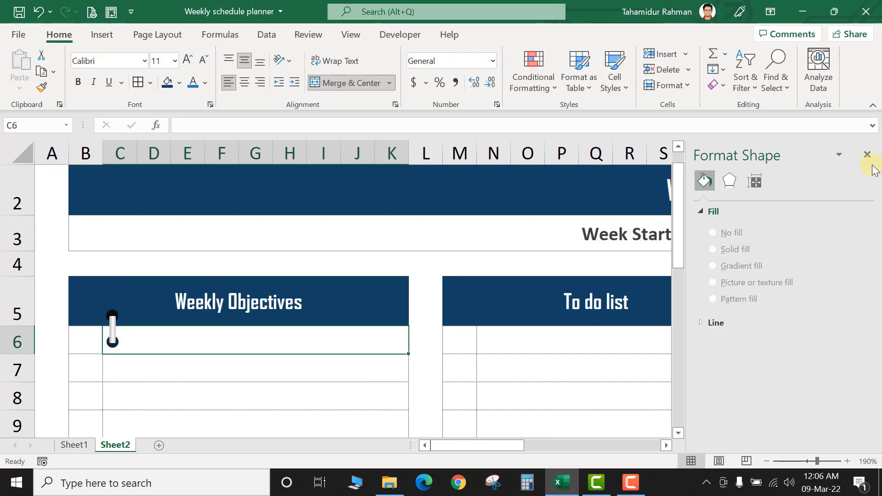
left_click(866, 154)
Select both navy ovals together with the grey bar.
left_click(113, 316)
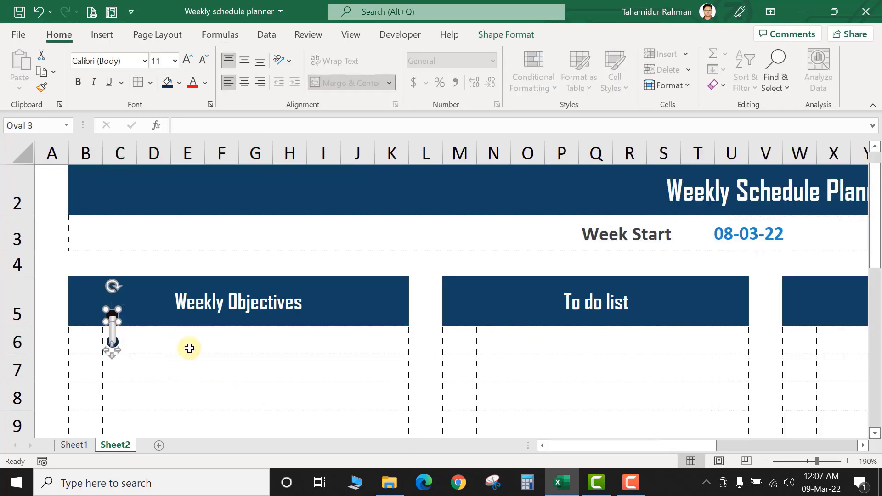
left_click(115, 340, "ctrl")
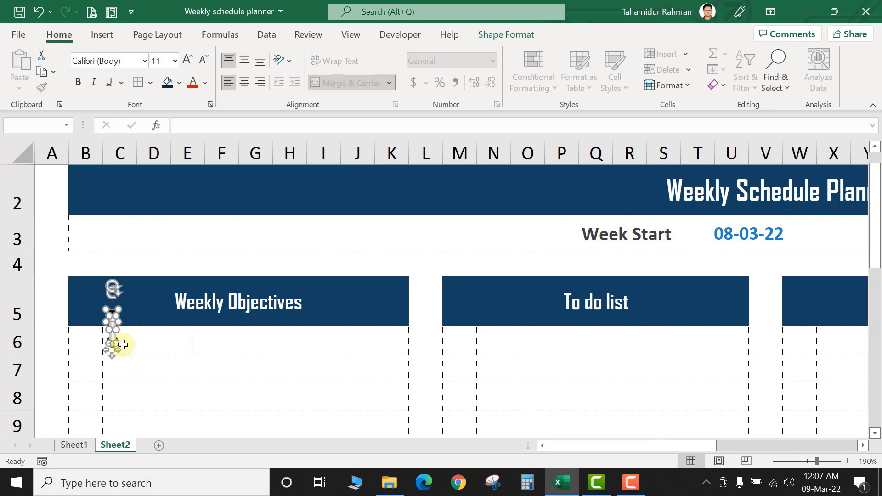
scroll(138, 367, "up", 1, "ctrl")
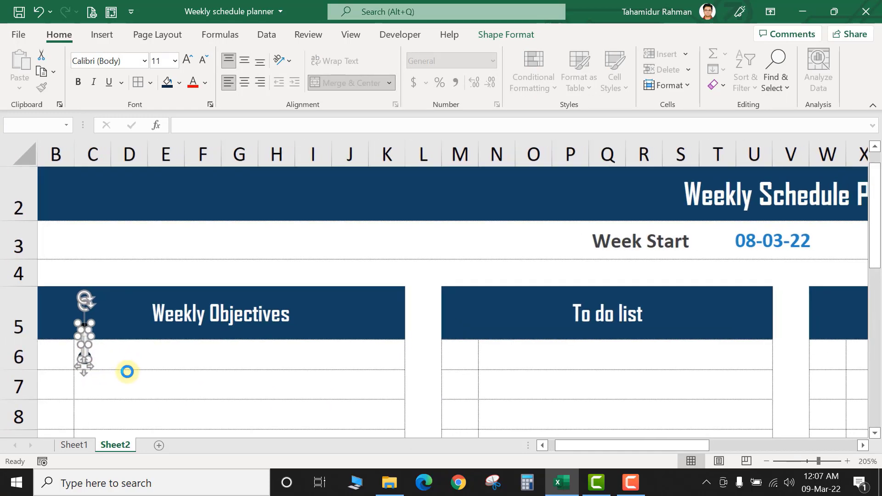
scroll(127, 371, "up", 1, "ctrl")
left_click_drag(566, 446, 496, 452)
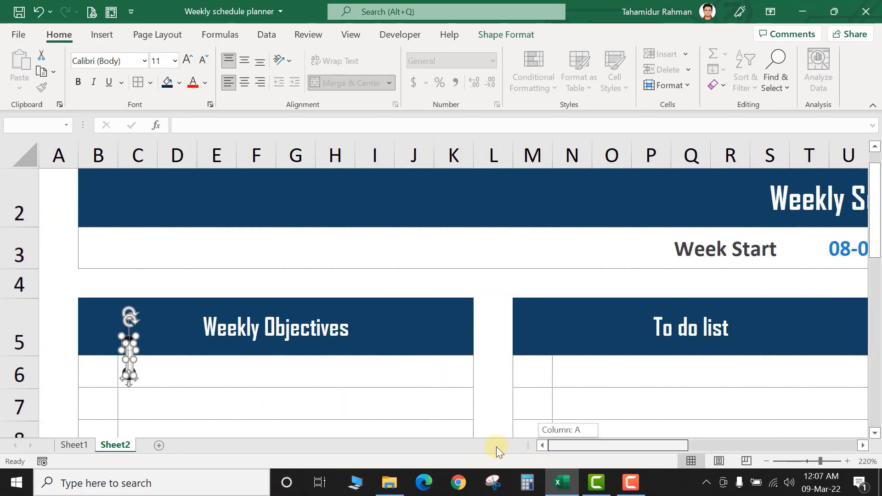
left_click(189, 398)
left_click(128, 374)
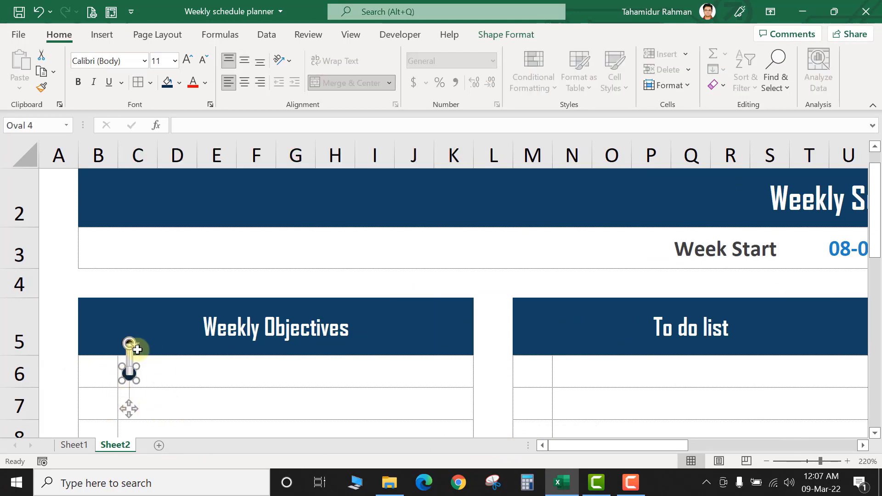
left_click(137, 361, "ctrl")
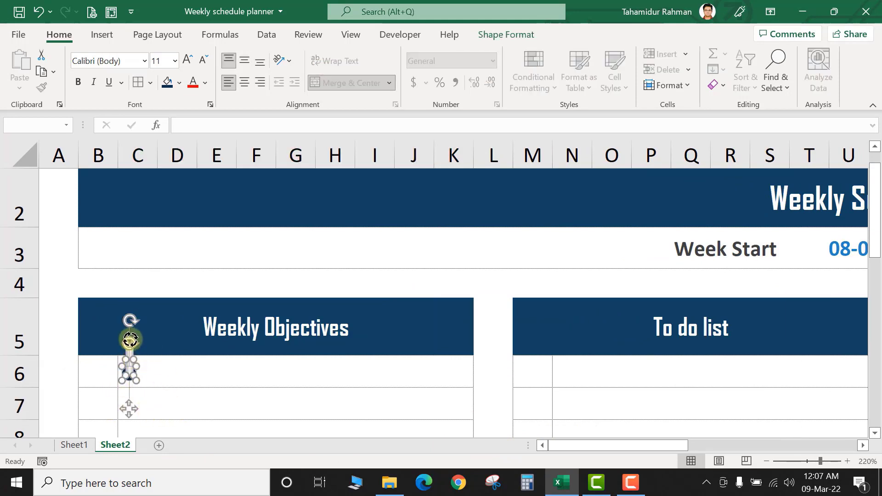
left_click_drag(130, 340, 130, 317)
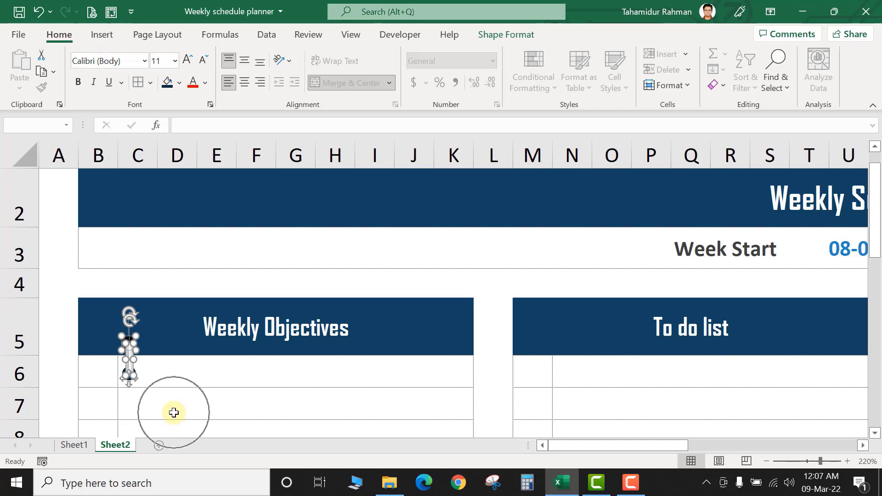
left_click(126, 408, "ctrl")
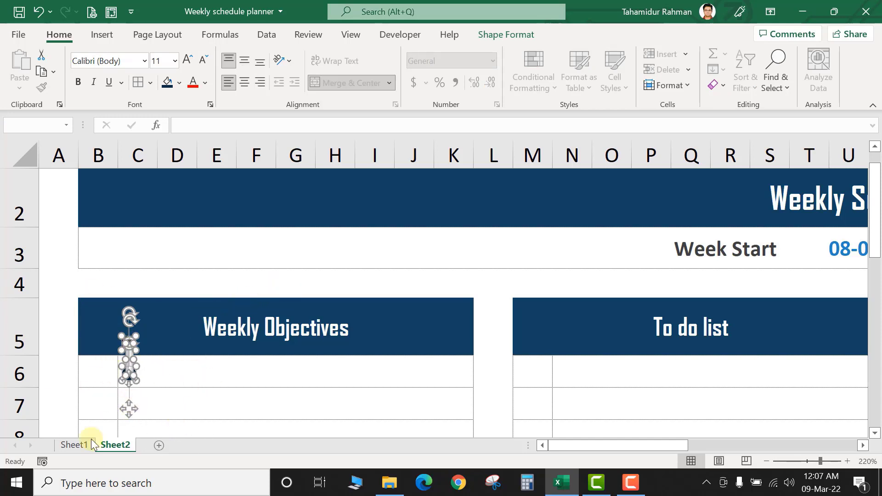
Group the two ovals and the bar into one binder-ring object.
left_click(490, 39)
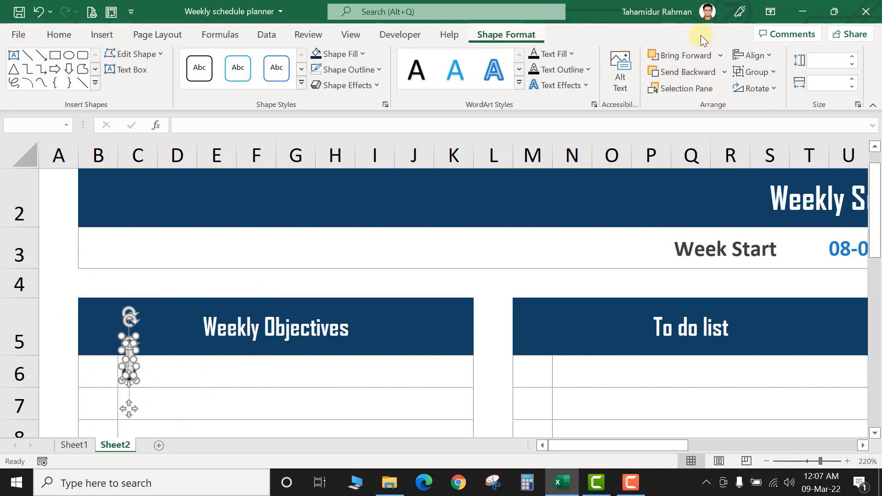
left_click(766, 55)
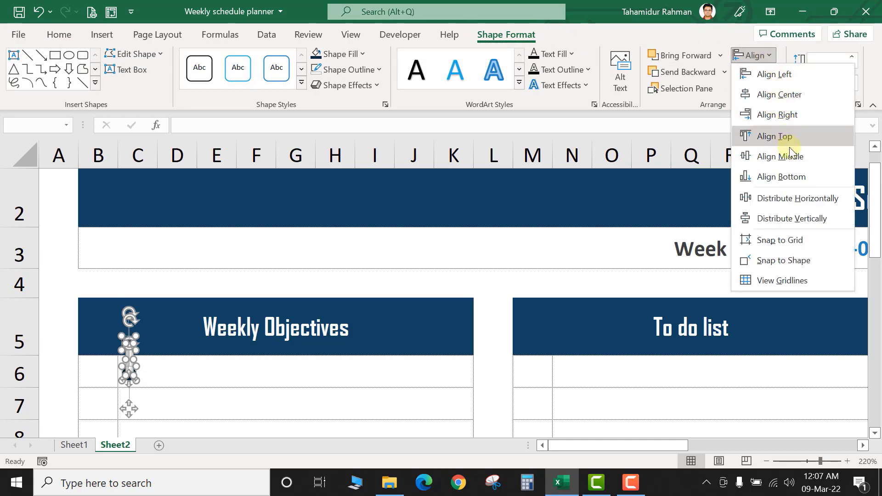
left_click(753, 55)
left_click(771, 73)
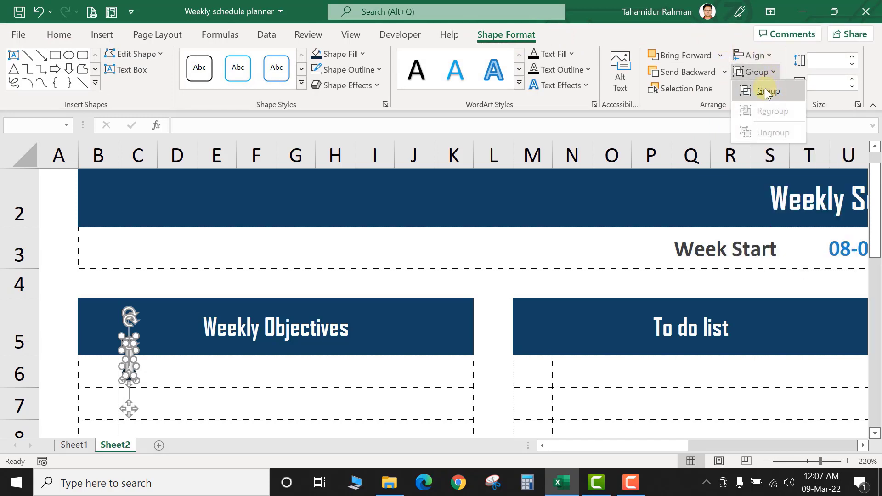
left_click(766, 91)
left_click(191, 376)
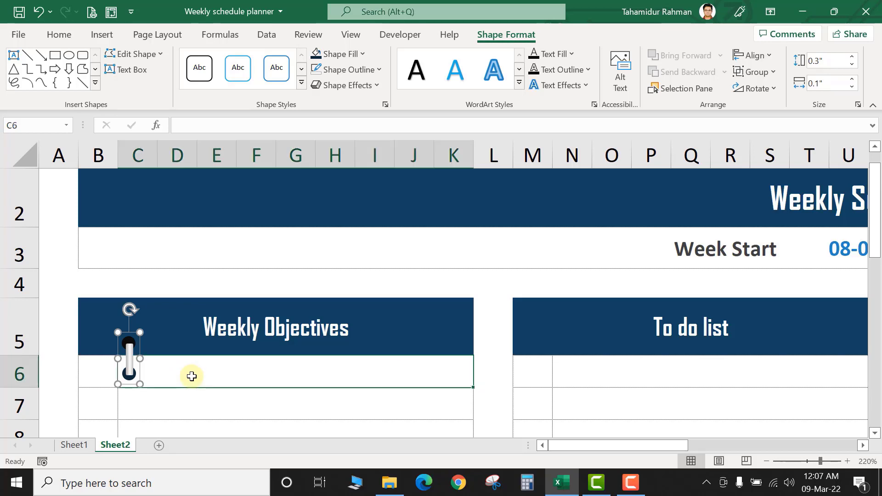
Move the ring into column B and place a duplicate beside it.
scroll(256, 385, "down", 2)
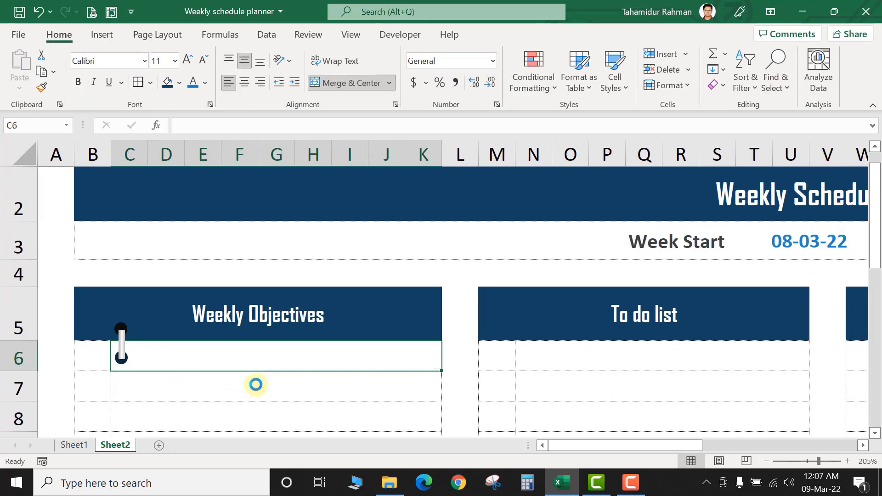
scroll(256, 384, "down", 1)
scroll(256, 384, "down", 4)
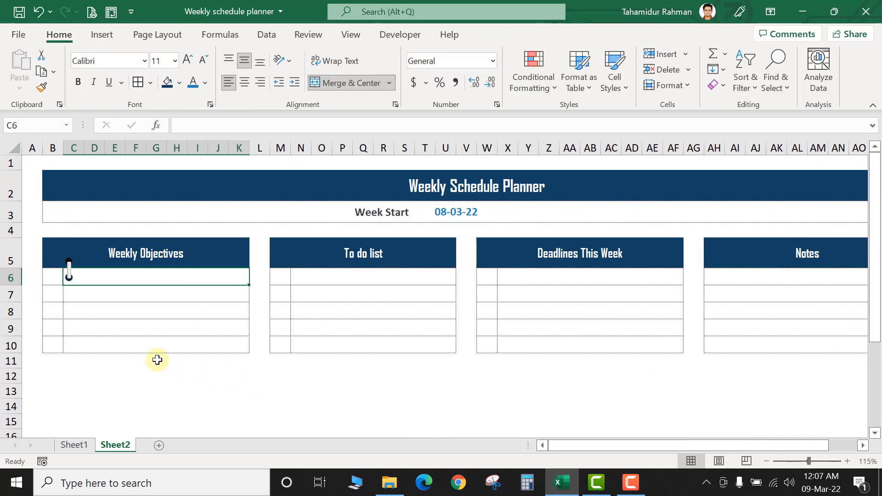
left_click_drag(68, 271, 59, 273)
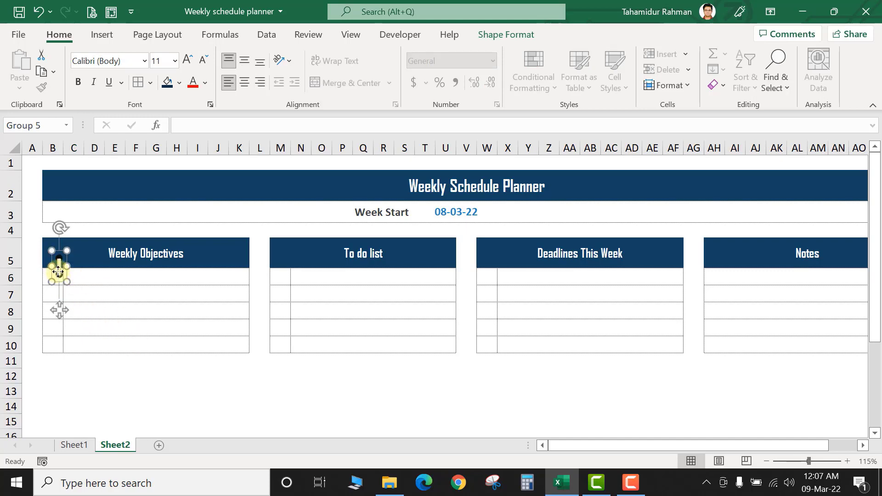
left_click_drag(58, 272, 58, 275)
key("ctrl+d")
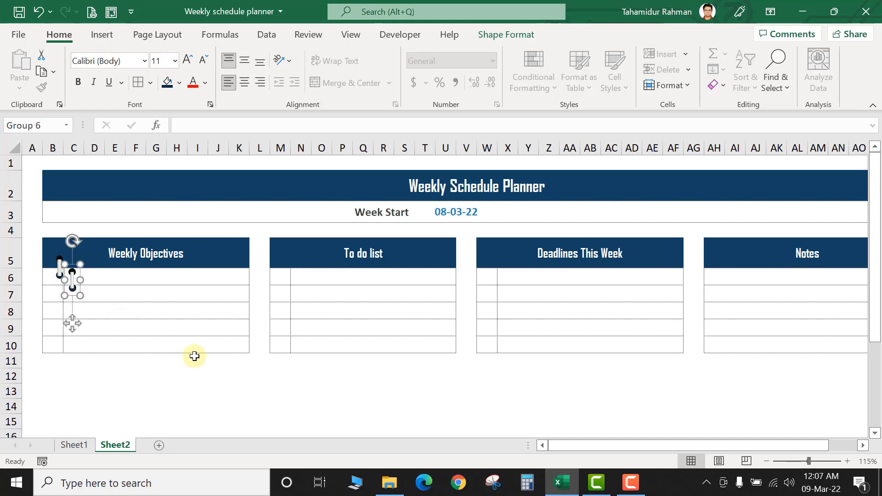
left_click_drag(74, 279, 76, 273)
Repeat the duplication to make twelve rings along the header, then select them all.
key("ctrl+d")
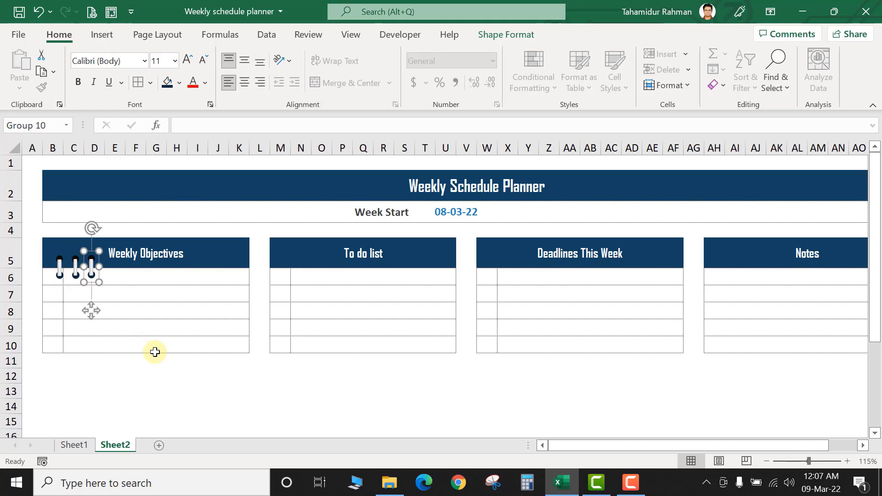
key("ctrl+d")
key("ctrl+d")
key("ctrl+d")
key("ctrl+d")
key("ctrl+d")
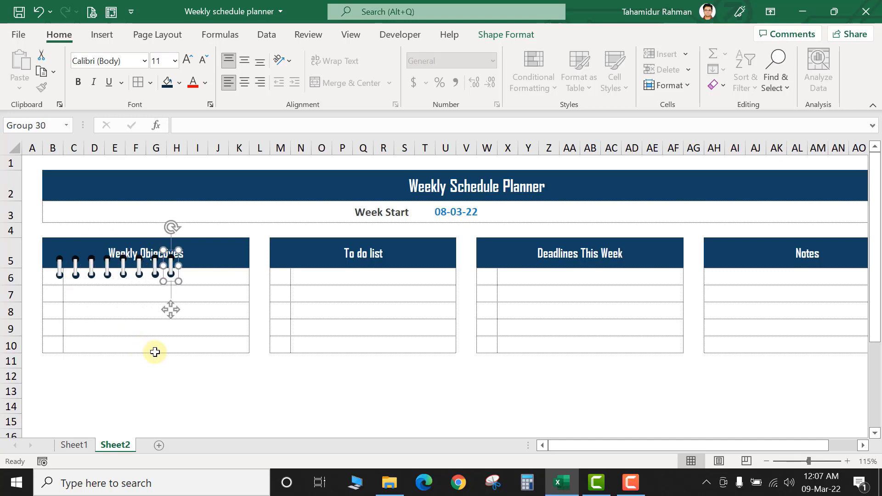
key("ctrl+d")
key("ctrl+d")
key("ctrl+d")
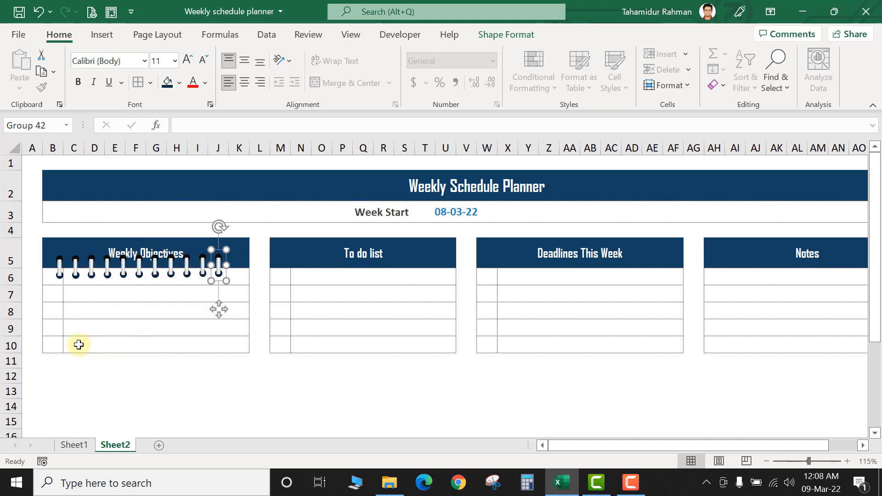
key("ctrl+d")
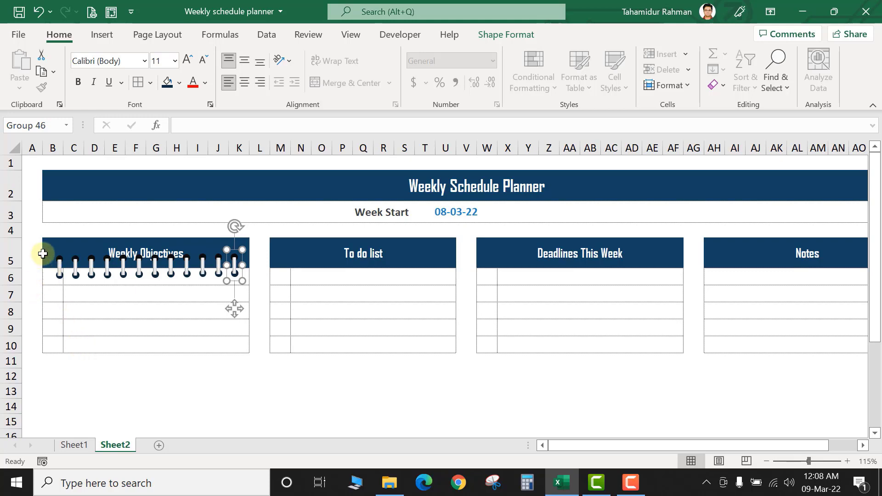
left_click(37, 233)
left_click(59, 270)
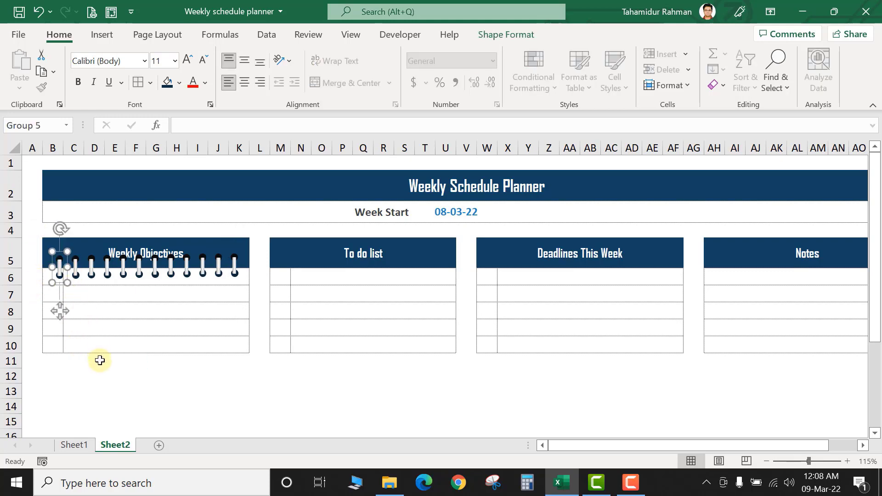
key("ctrl+a")
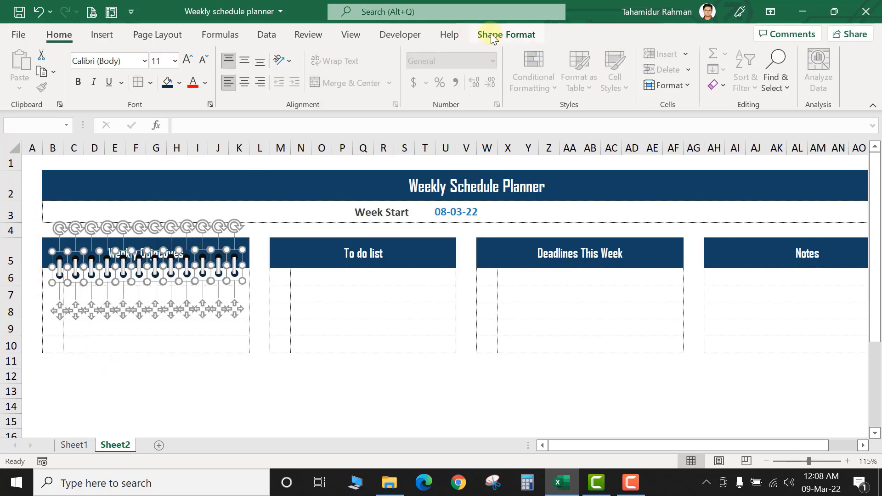
Align the rings' tops, distribute them horizontally, and group them.
left_click(491, 39)
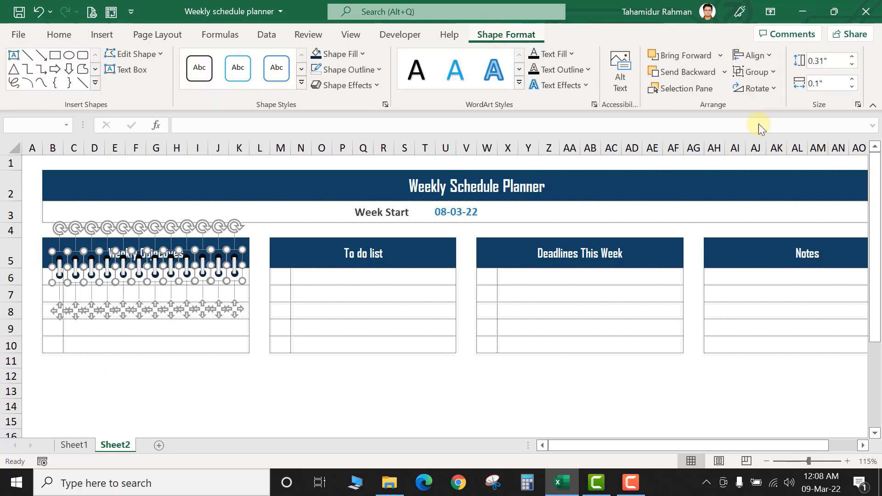
left_click(772, 60)
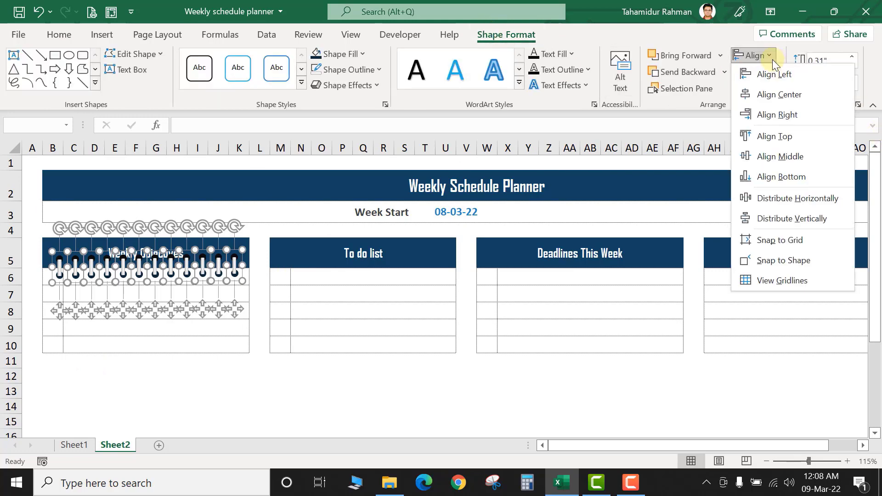
left_click(814, 137)
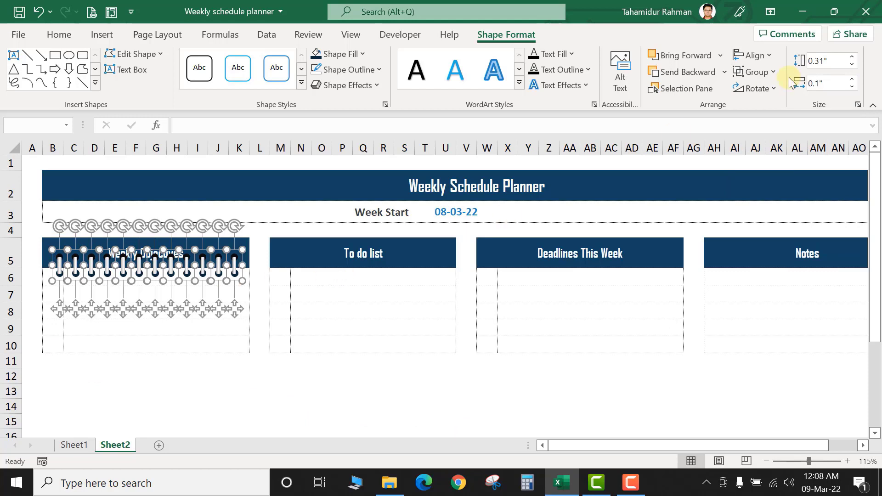
left_click(763, 57)
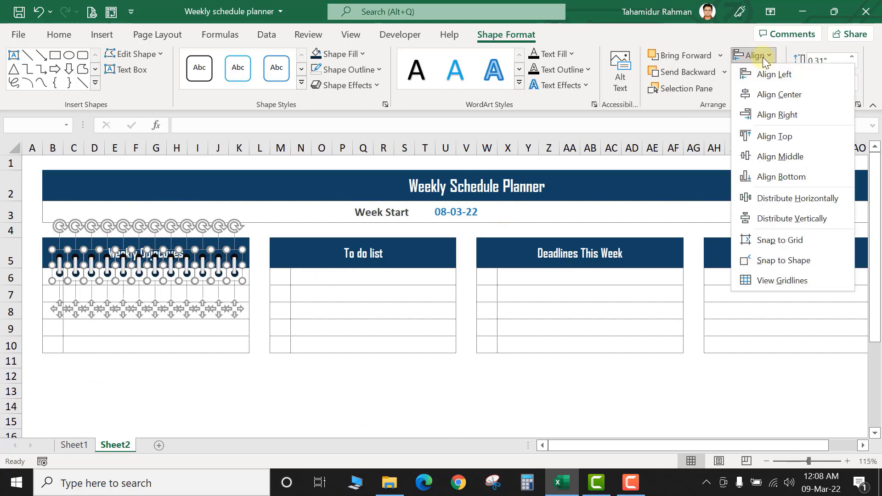
left_click(808, 197)
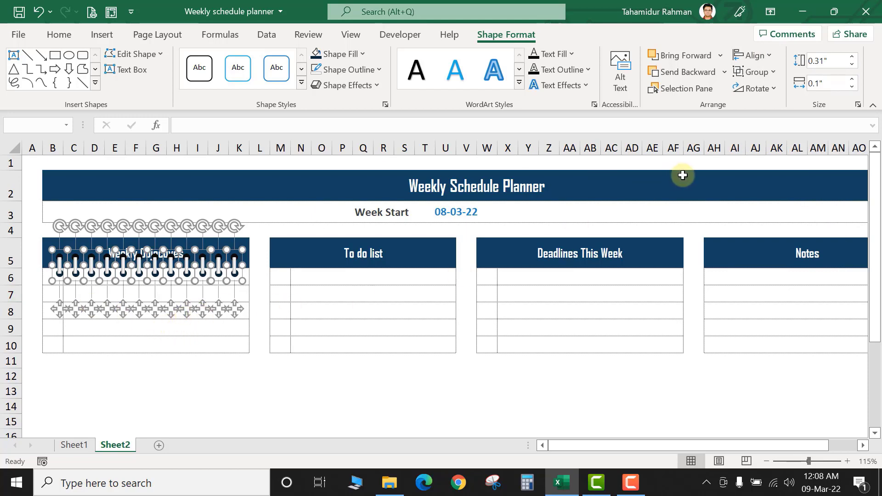
left_click(775, 72)
left_click(772, 91)
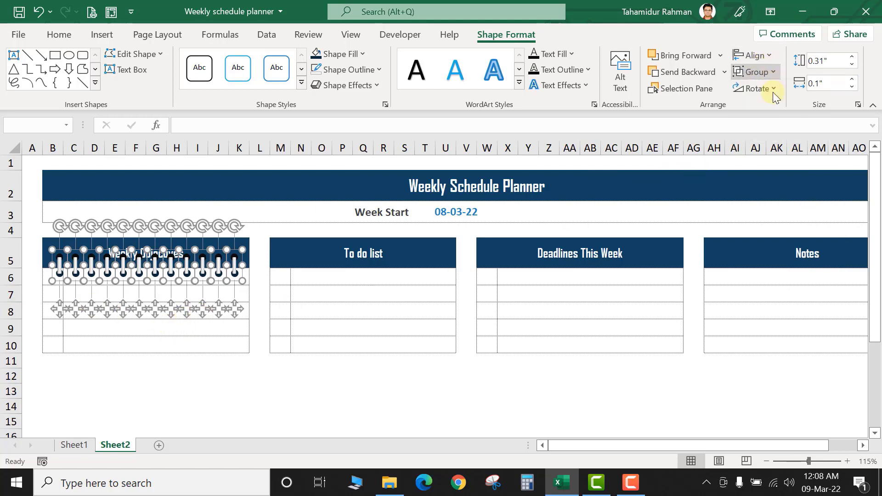
Move and shrink the ring group to 2.26" wide along the header edge.
mouse_move(173, 282)
left_mouse_down()
mouse_move(189, 305)
mouse_move(172, 284)
left_mouse_up()
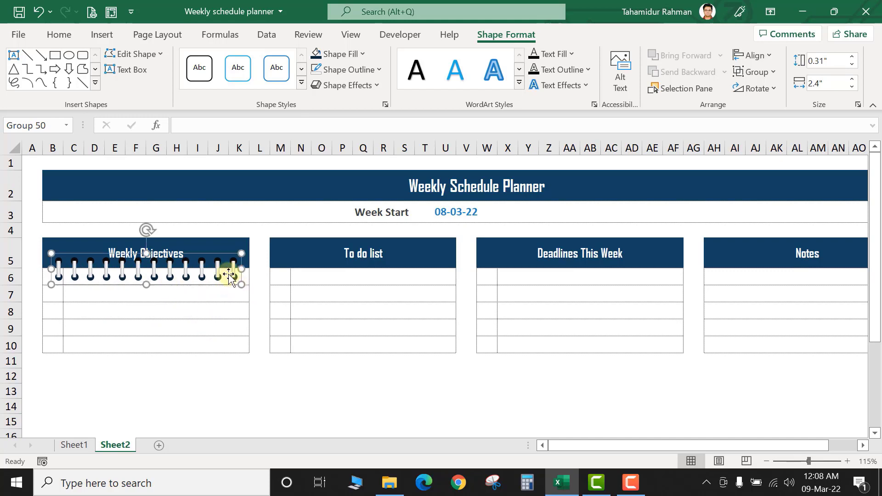
left_click_drag(147, 253, 147, 259)
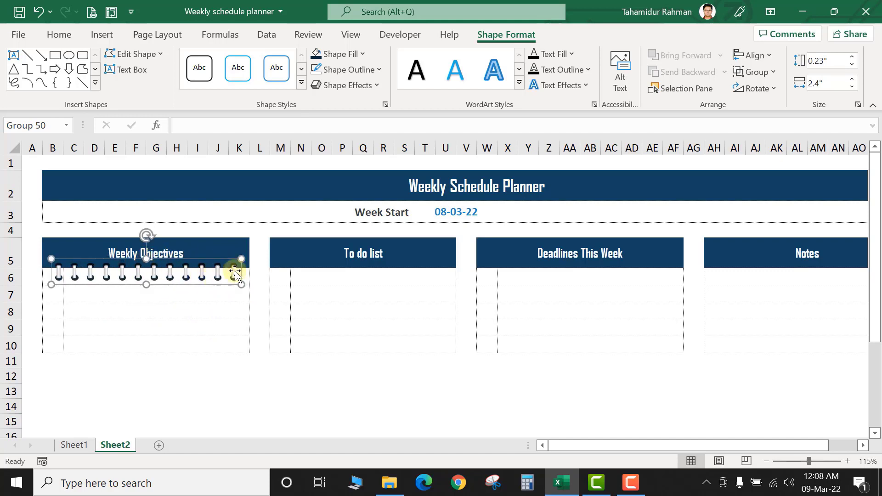
left_click_drag(241, 283, 207, 280)
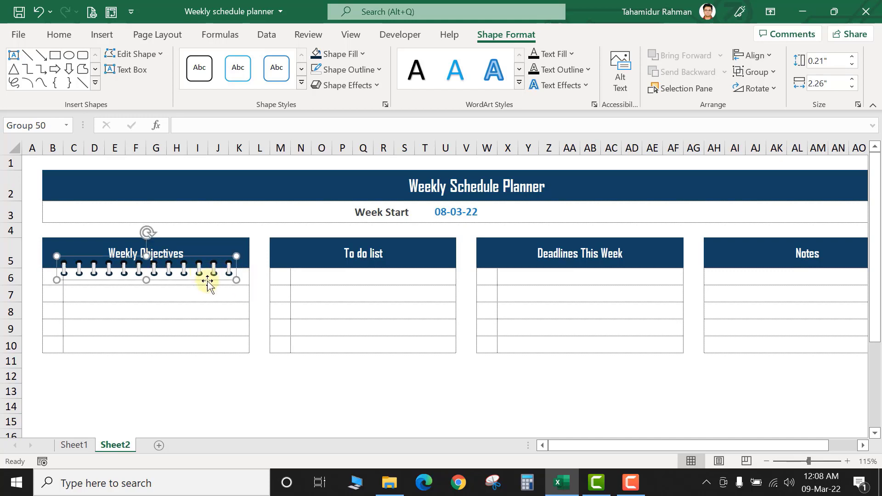
left_click(384, 361)
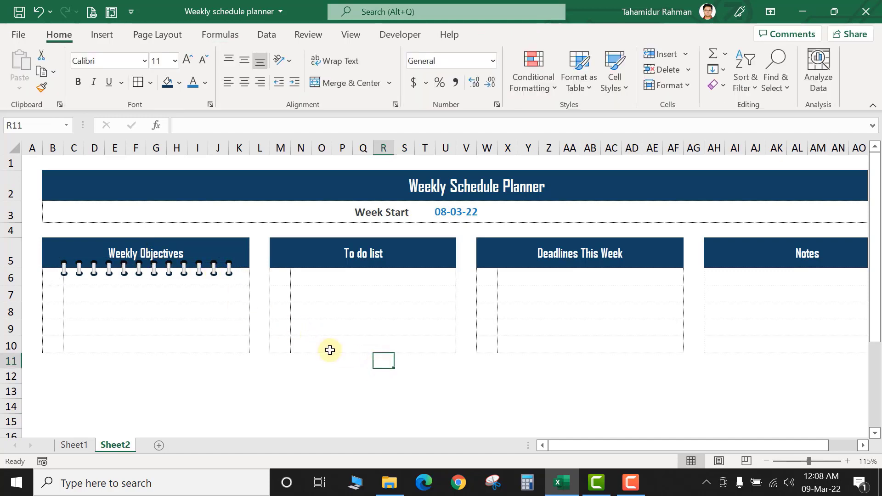
Place a copy of the ring strip under the Deadlines This Week header.
left_click(126, 274)
key("ctrl+c")
key("ctrl+v")
left_click_drag(203, 275, 401, 282)
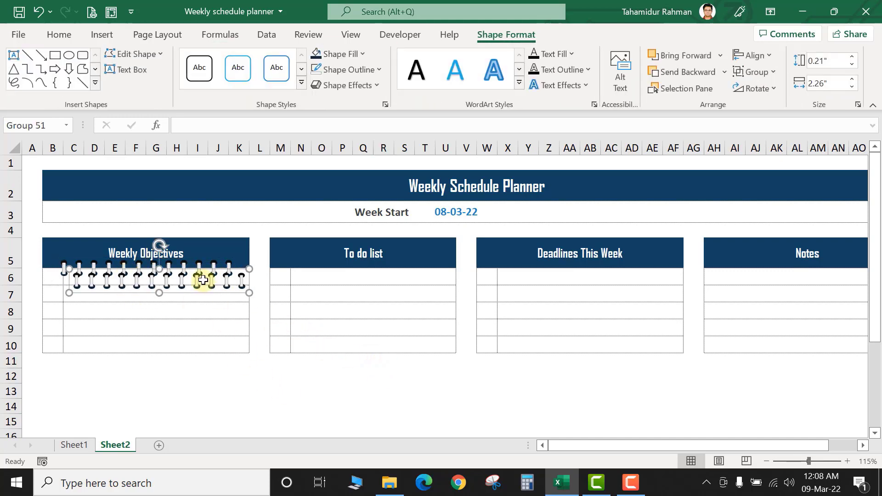
left_click(189, 327)
left_click(177, 285)
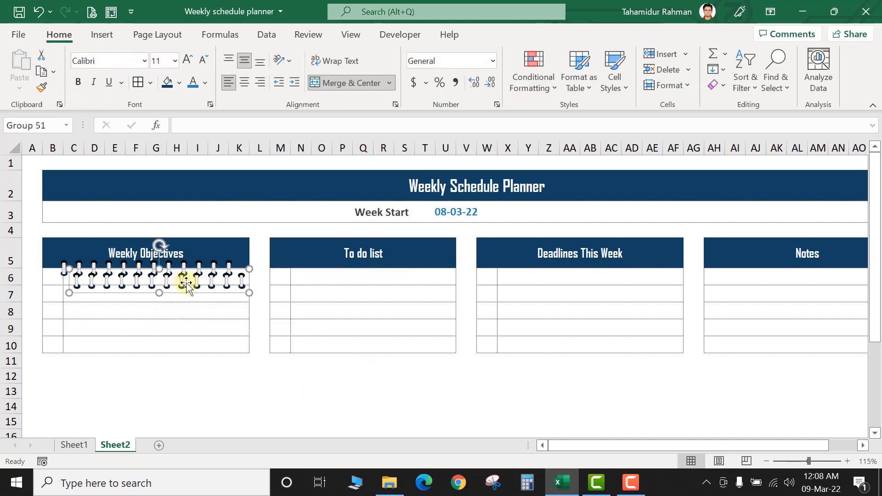
left_click_drag(258, 305, 603, 267)
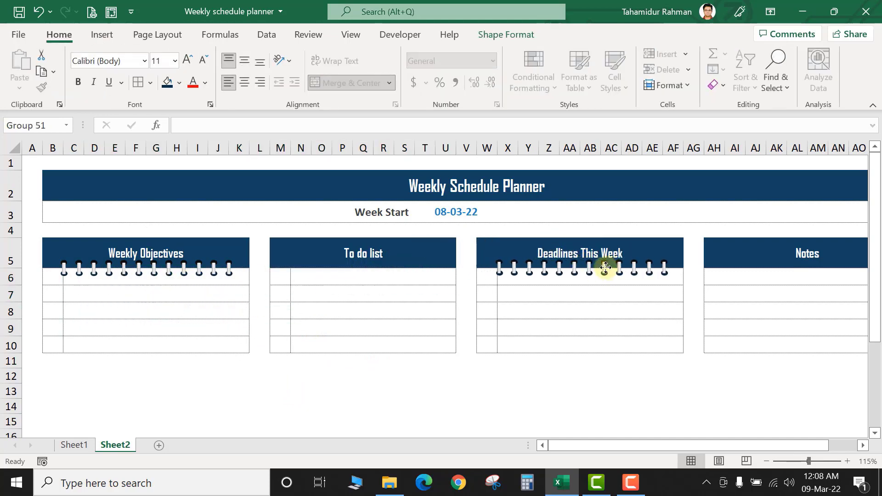
key("Left")
key("Left")
key("Left")
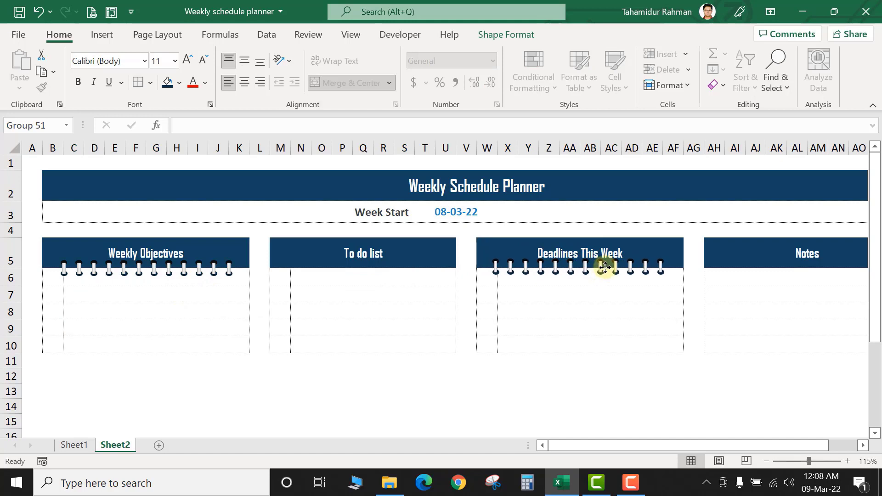
left_click_drag(603, 266, 604, 267)
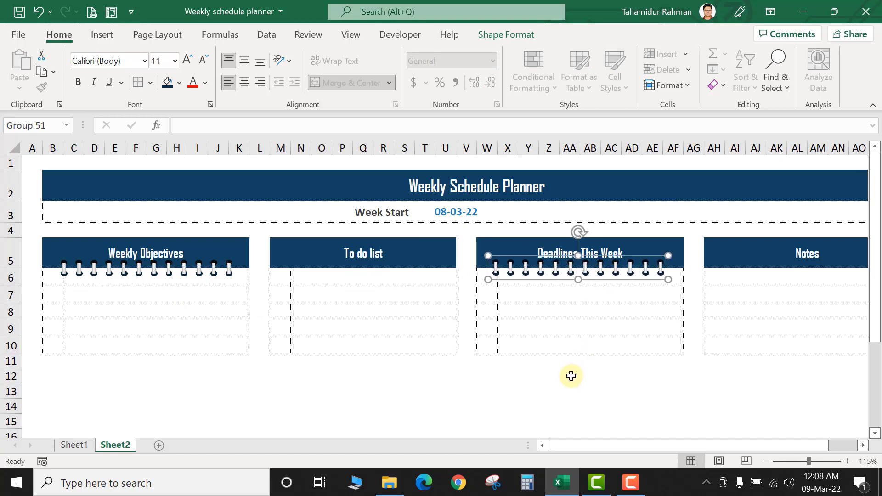
Duplicate the ring strip and place it under the Notes header.
key("ctrl+d")
left_click_drag(685, 449, 612, 446)
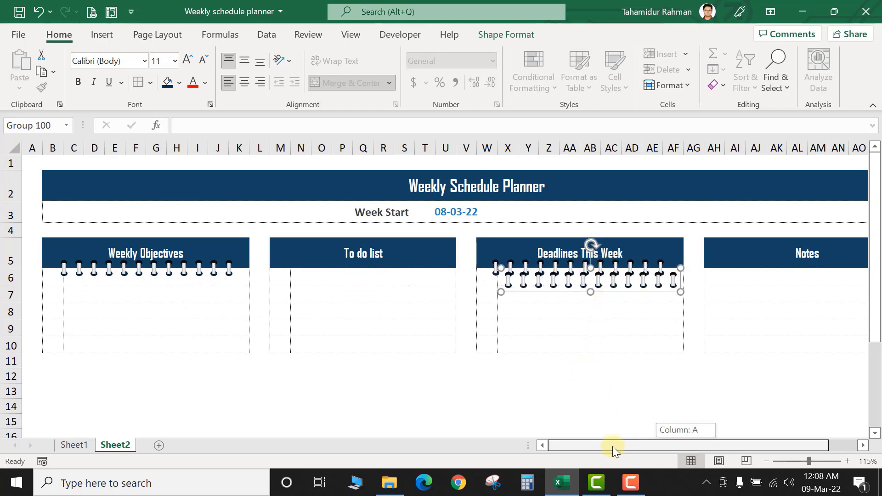
left_click(863, 445)
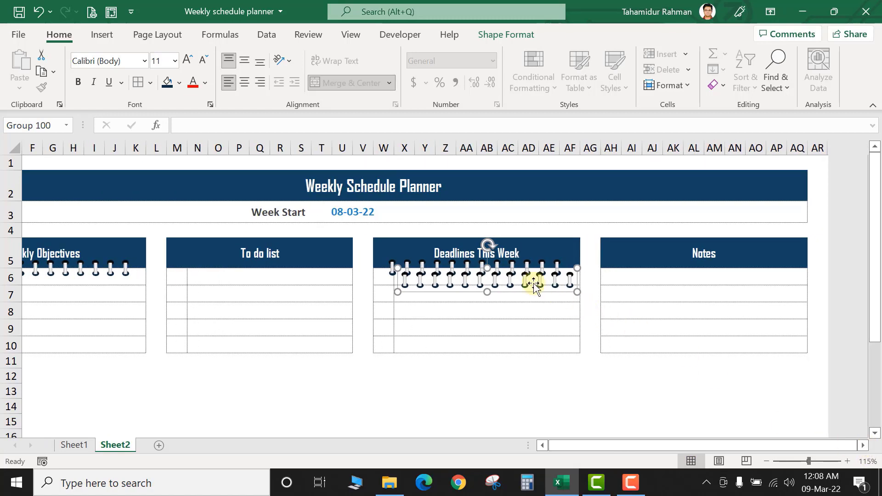
left_click_drag(533, 283, 579, 303)
left_click(485, 278)
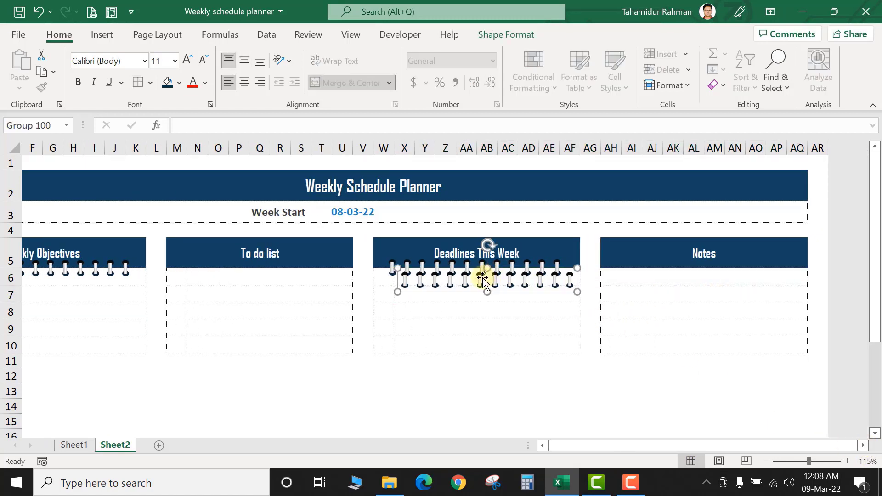
left_click_drag(482, 278, 697, 266)
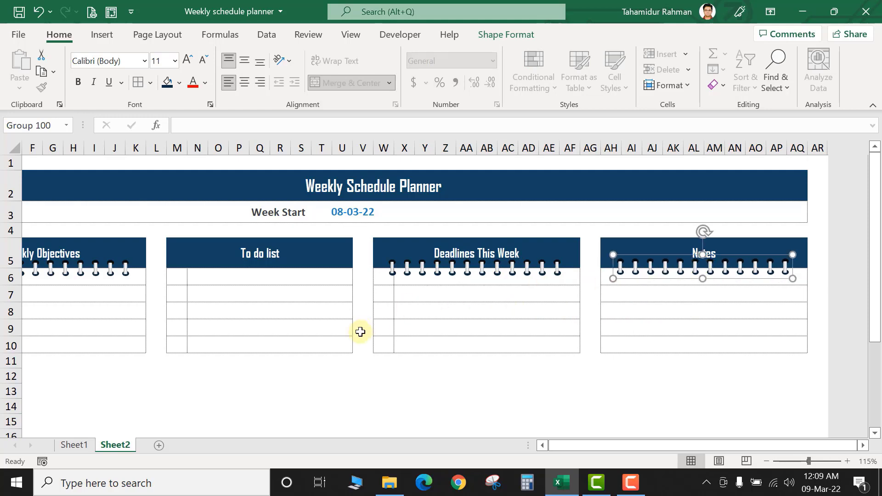
left_click(502, 278)
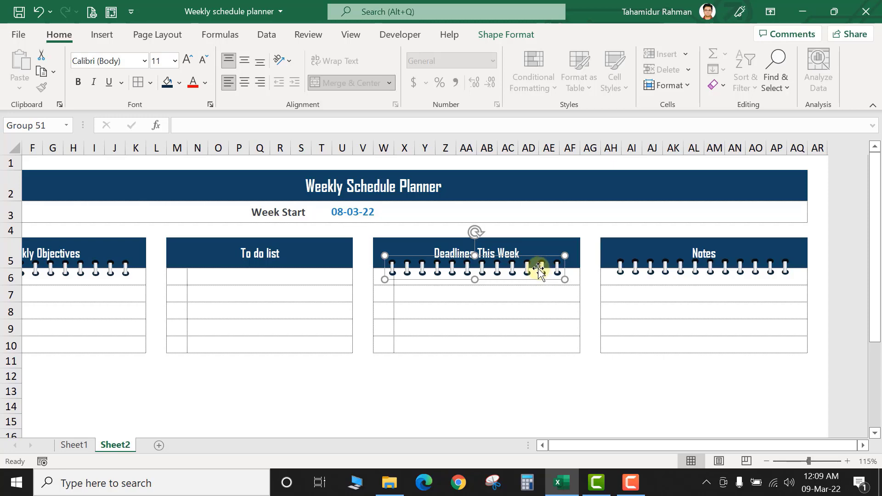
Put a ring strip under the To do list header, then switch to Sheet1.
mouse_move(535, 268)
left_mouse_down()
mouse_move(361, 310)
mouse_move(296, 271)
left_mouse_up()
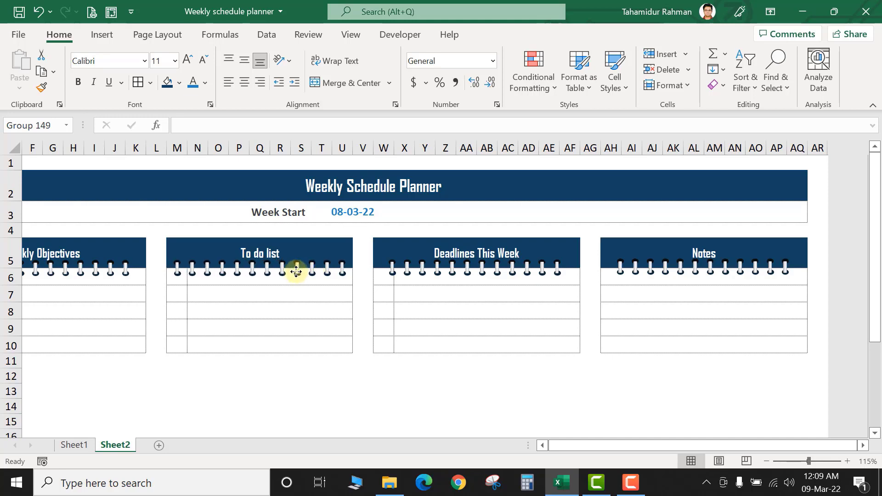
left_click(359, 374)
scroll(309, 371, "left", 3)
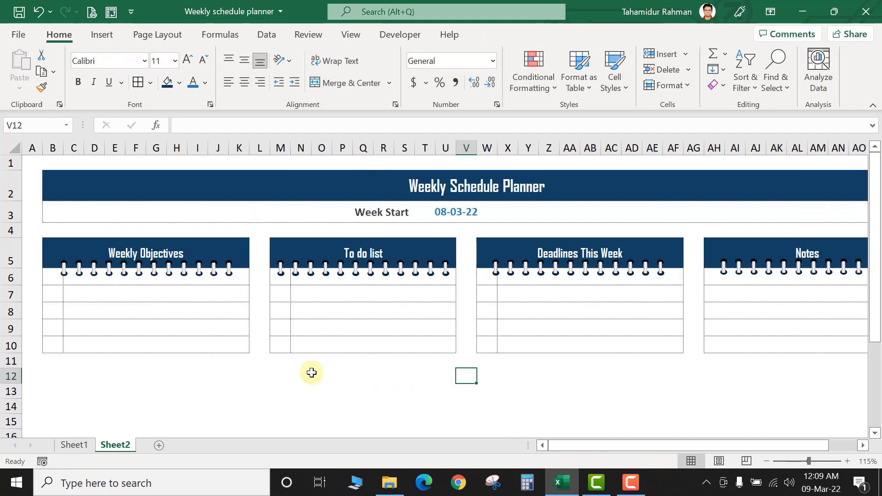
left_click(300, 375)
left_click(74, 446)
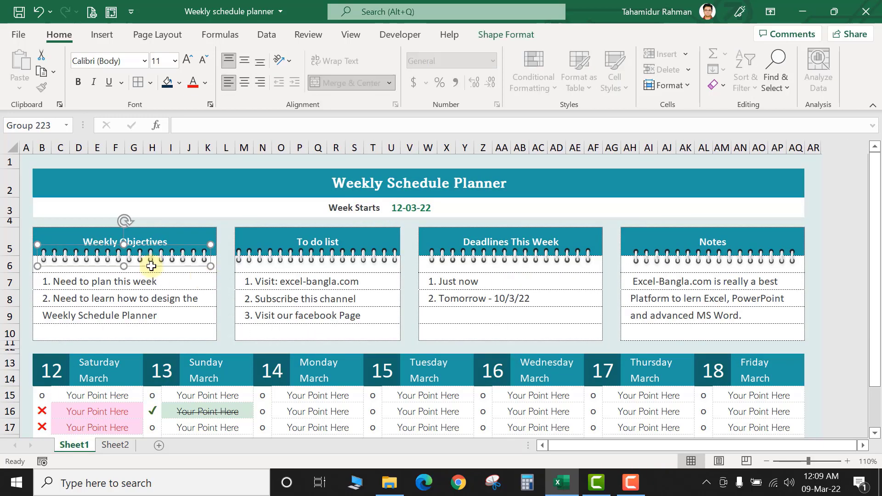